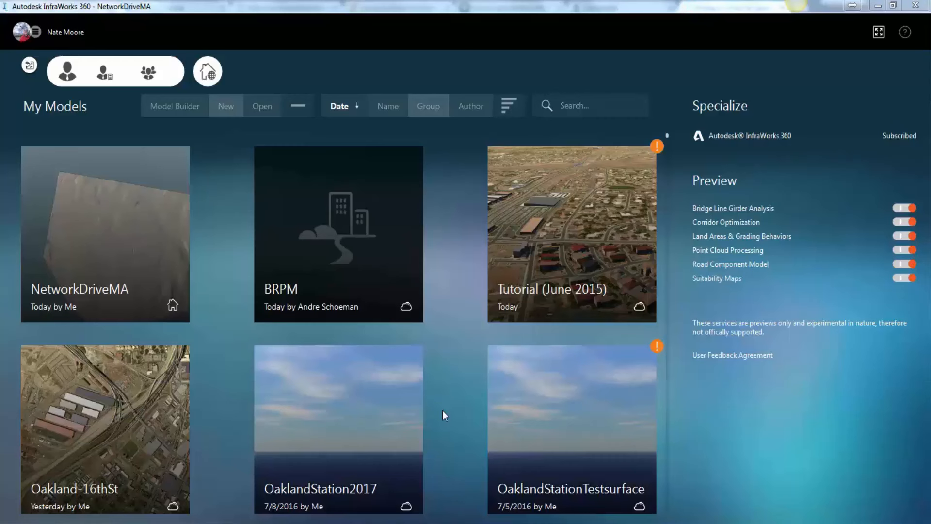
Set up a new model named NoCloud with My Computer as its storage location
{"action": "mouse_move", "coordinate": [426, 415]}
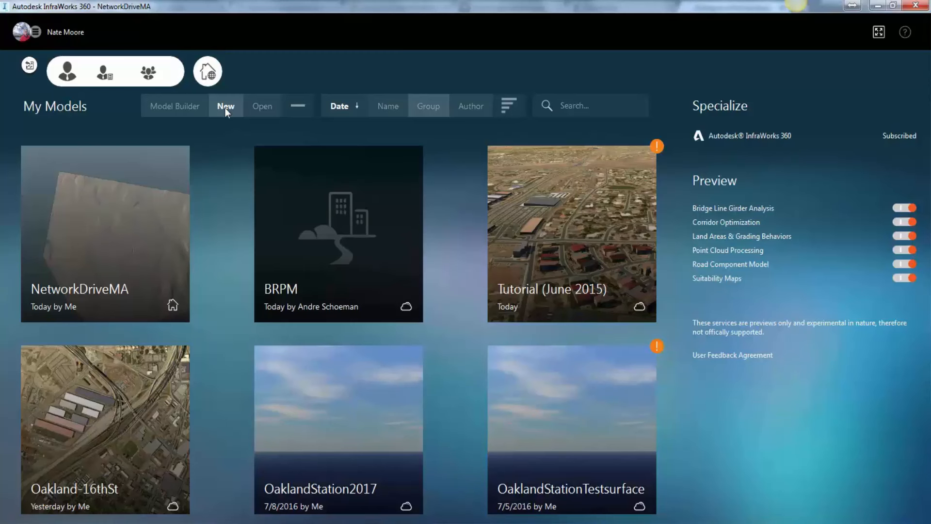
{"action": "left_click", "coordinate": [224, 107]}
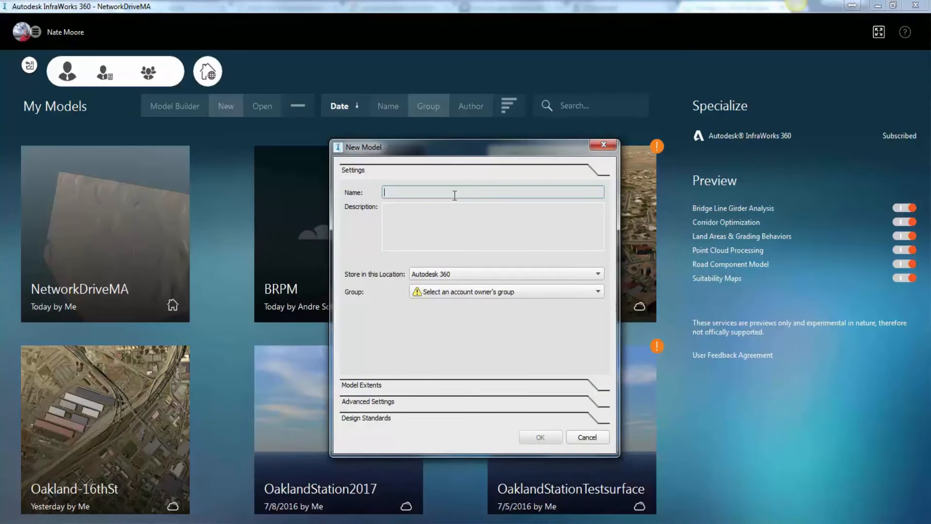
{"action": "type", "text": "NoCloud"}
{"action": "left_click", "coordinate": [592, 273]}
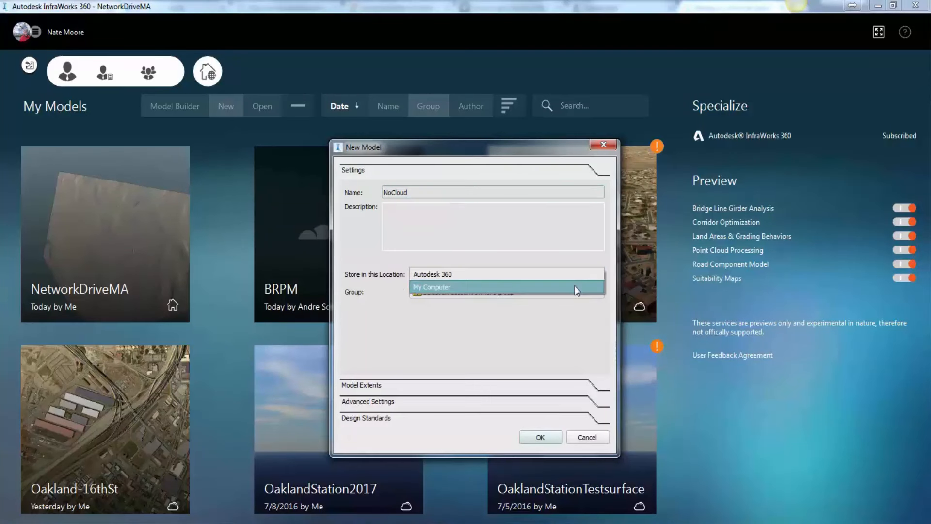
{"action": "left_click", "coordinate": [575, 286]}
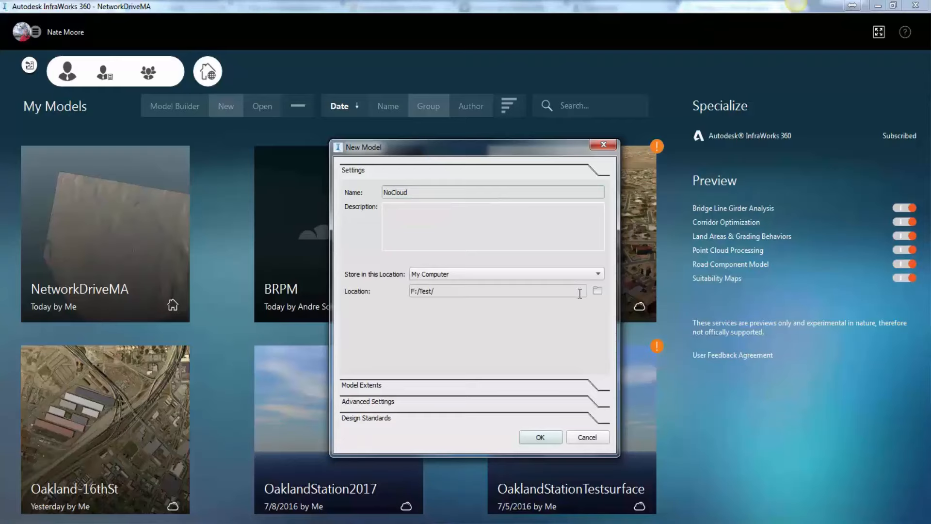
Browse the computer's drives as possible storage locations for the new model, leaving the folder choice without selecting one
{"action": "left_click", "coordinate": [597, 290]}
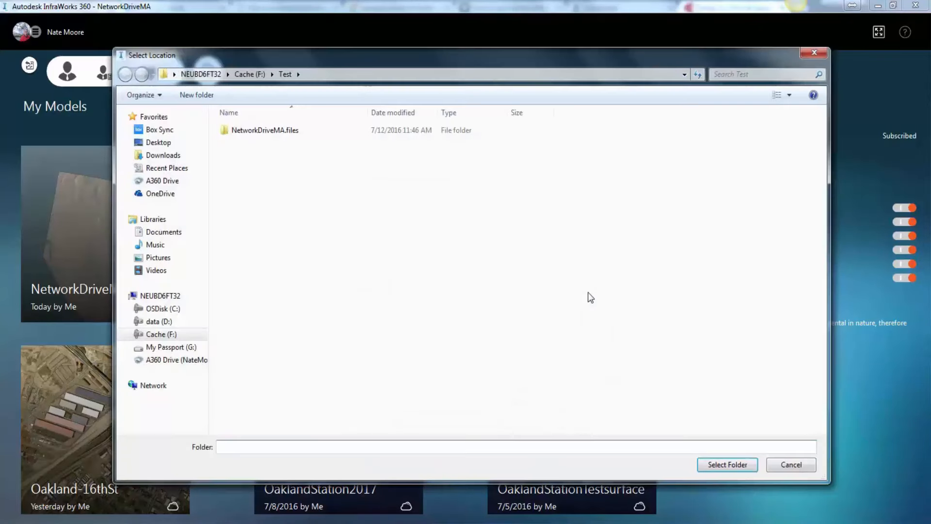
{"action": "left_click", "coordinate": [177, 297]}
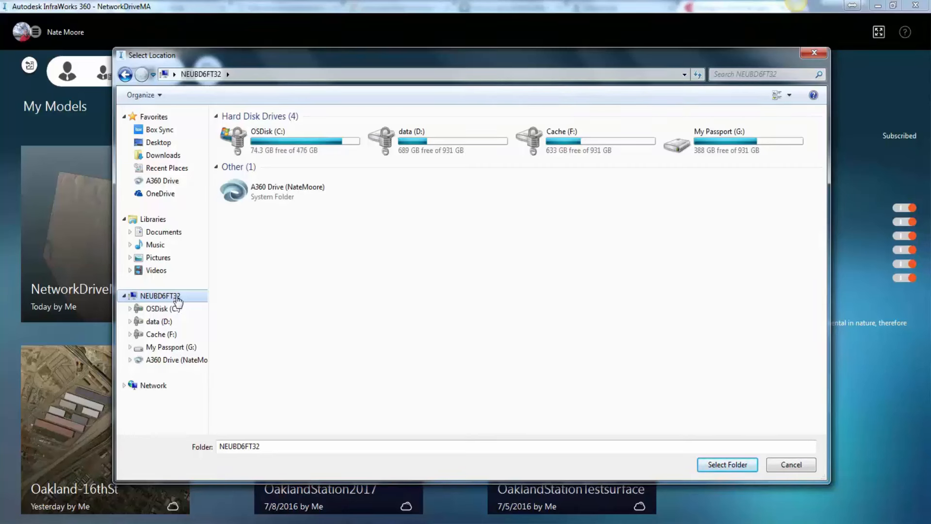
{"action": "left_click", "coordinate": [788, 464]}
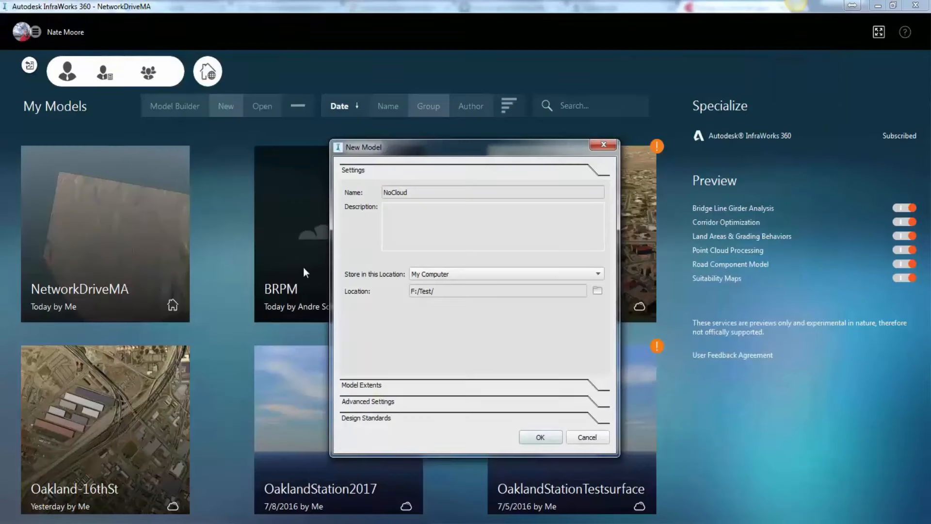
Review the new model's extents, advanced settings and design standards, and cancel the model creation
{"action": "left_click", "coordinate": [368, 385]}
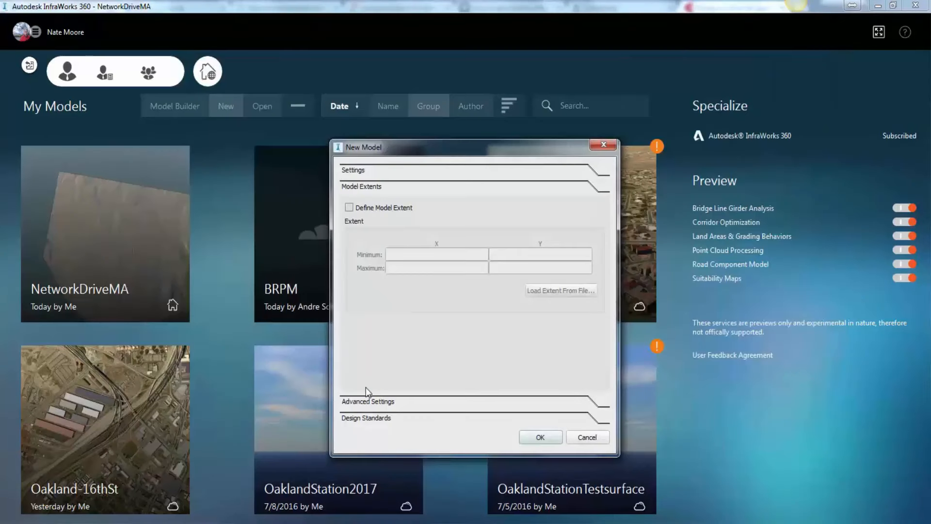
{"action": "left_click", "coordinate": [369, 402]}
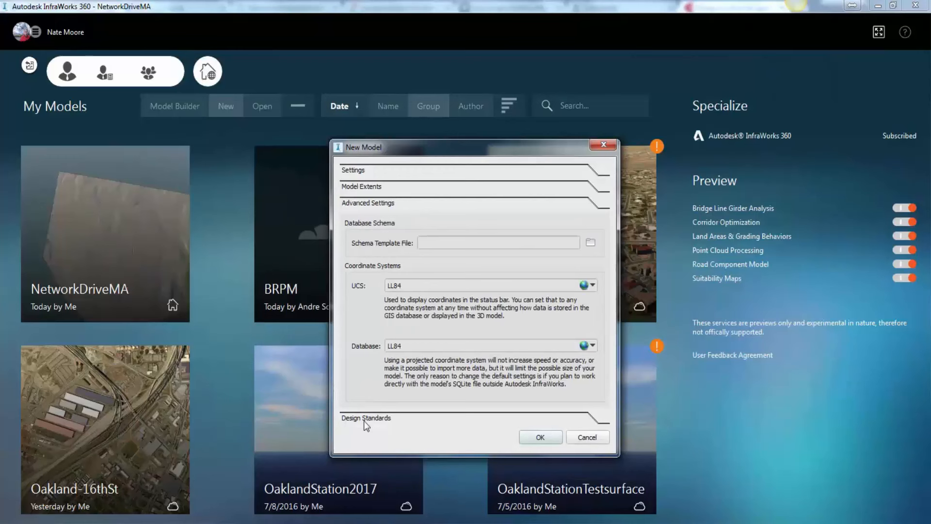
{"action": "left_click", "coordinate": [363, 419]}
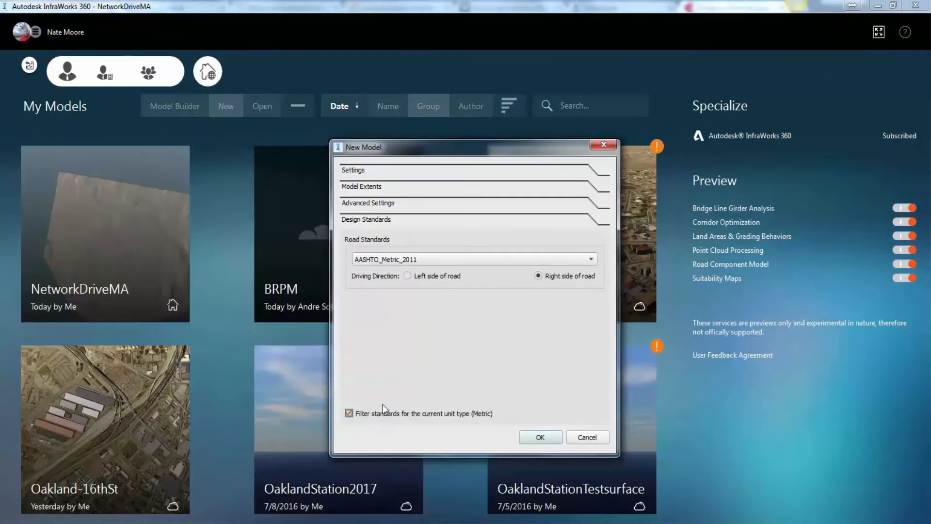
{"action": "left_click", "coordinate": [351, 170]}
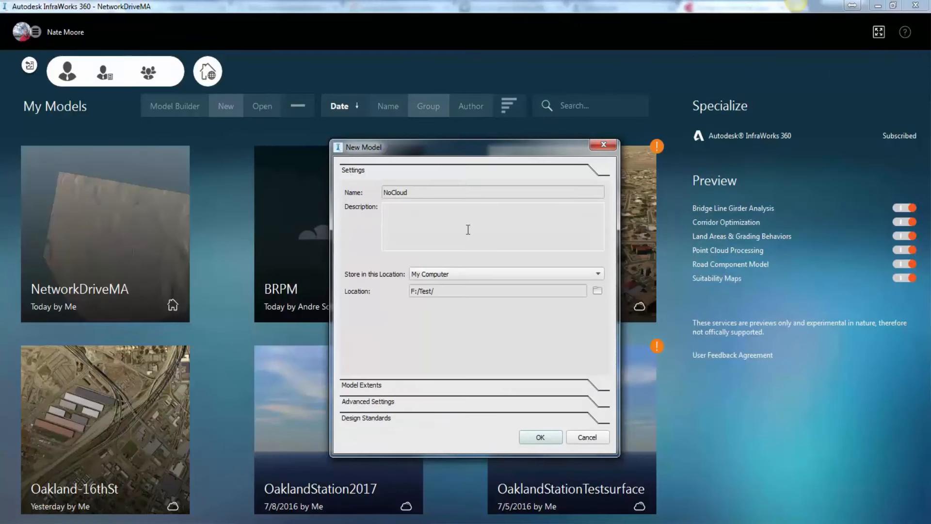
{"action": "left_click", "coordinate": [586, 439]}
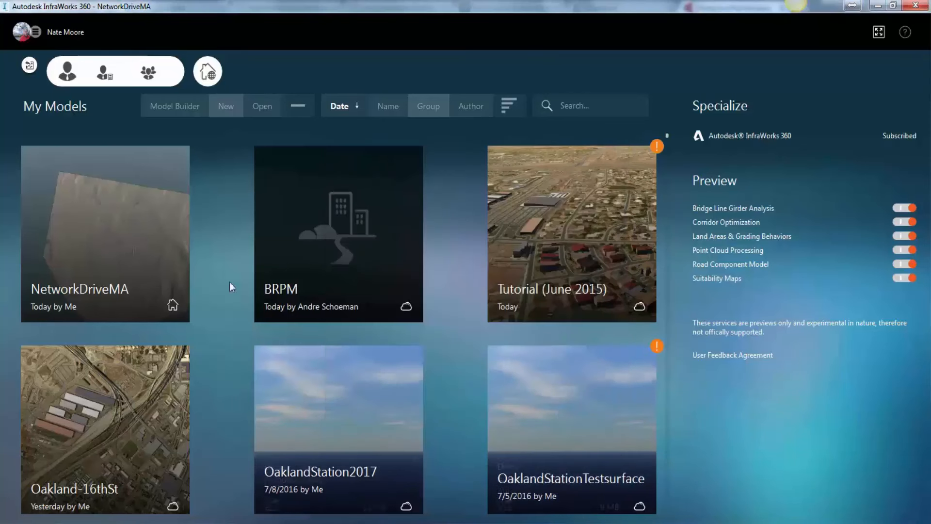
Open the locally stored NetworkDriveMA model
{"action": "mouse_move", "coordinate": [156, 238]}
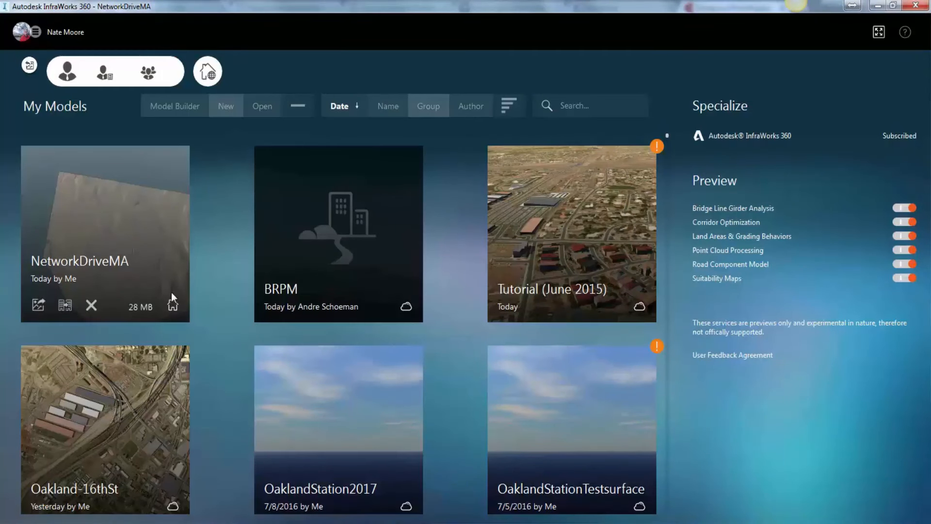
{"action": "mouse_move", "coordinate": [172, 306]}
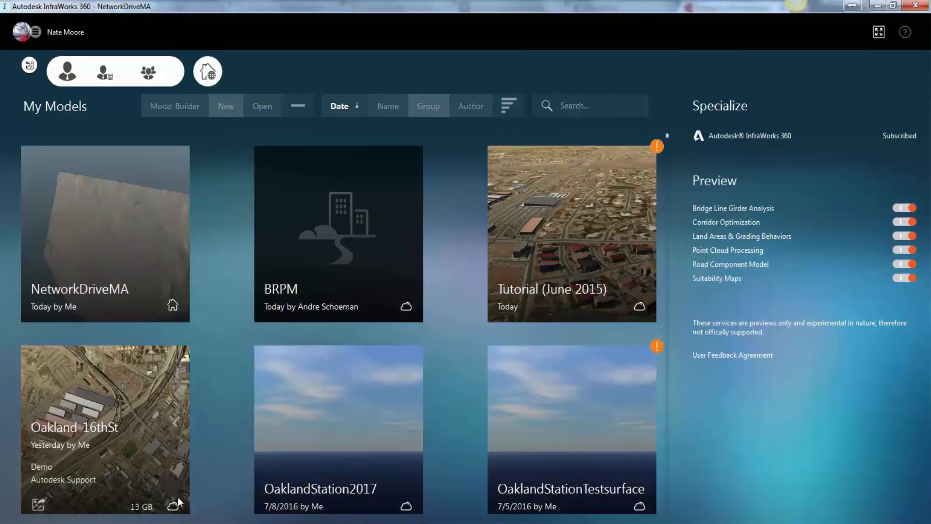
{"action": "mouse_move", "coordinate": [172, 507]}
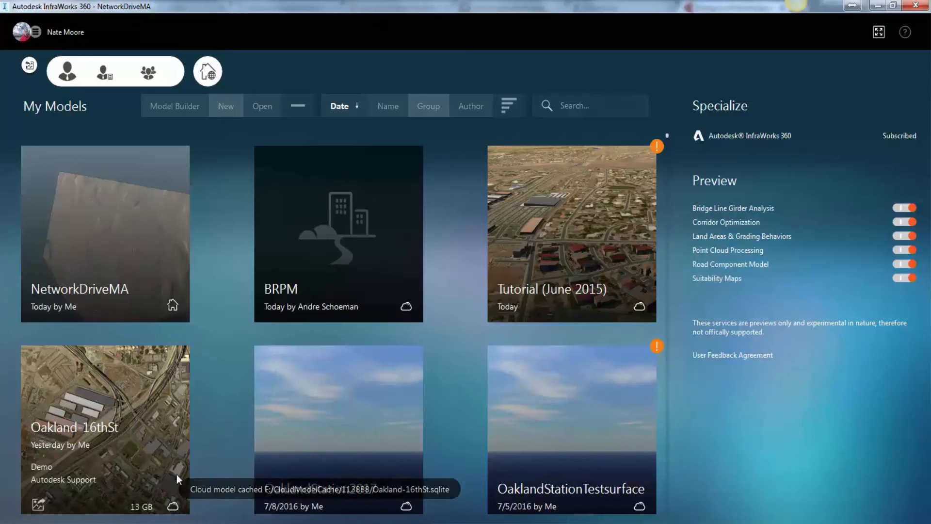
{"action": "left_click", "coordinate": [89, 205]}
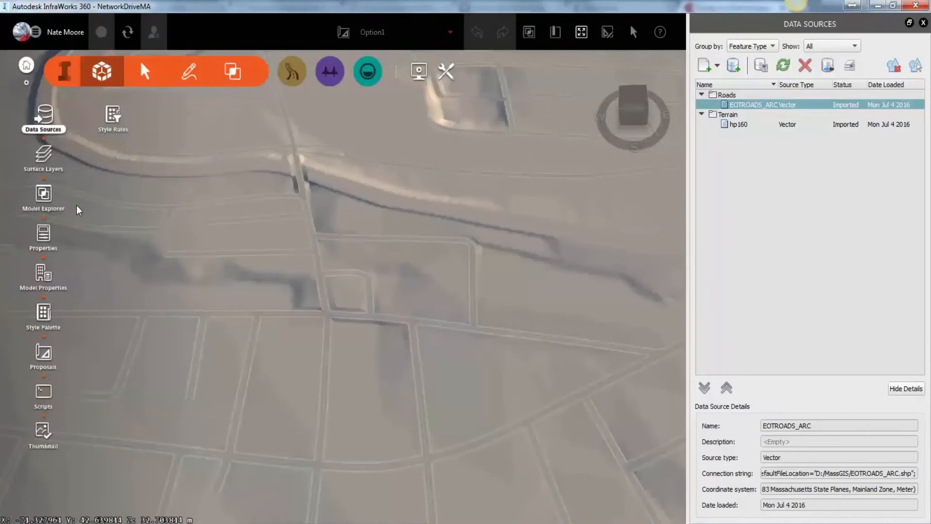
Inspect the file reconnection paths of the EOTROADS_ARC road data source and cancel the reconnection
{"action": "right_click", "coordinate": [755, 106]}
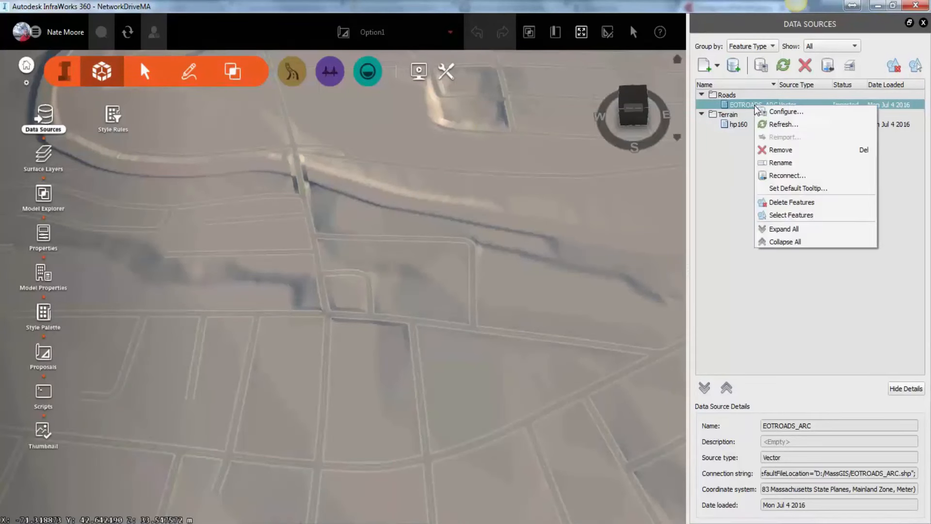
{"action": "left_click", "coordinate": [777, 177]}
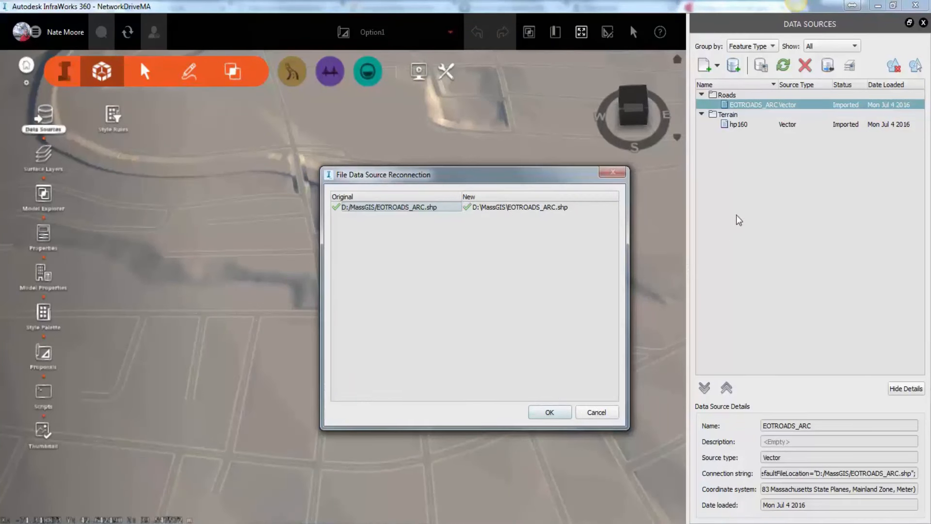
{"action": "left_click", "coordinate": [593, 412]}
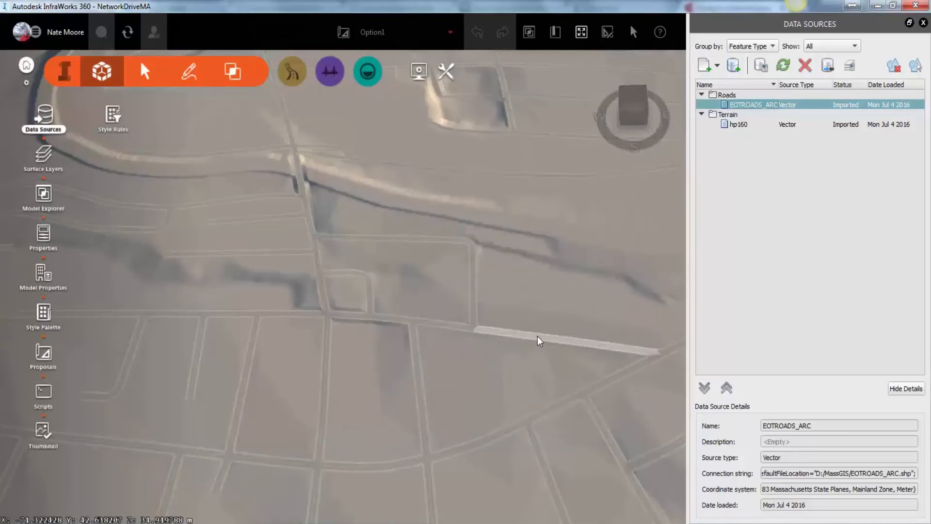
Review the importable file formats and the database connection types, including the providers for a Generic connection, without connecting a source
{"action": "mouse_move", "coordinate": [538, 340]}
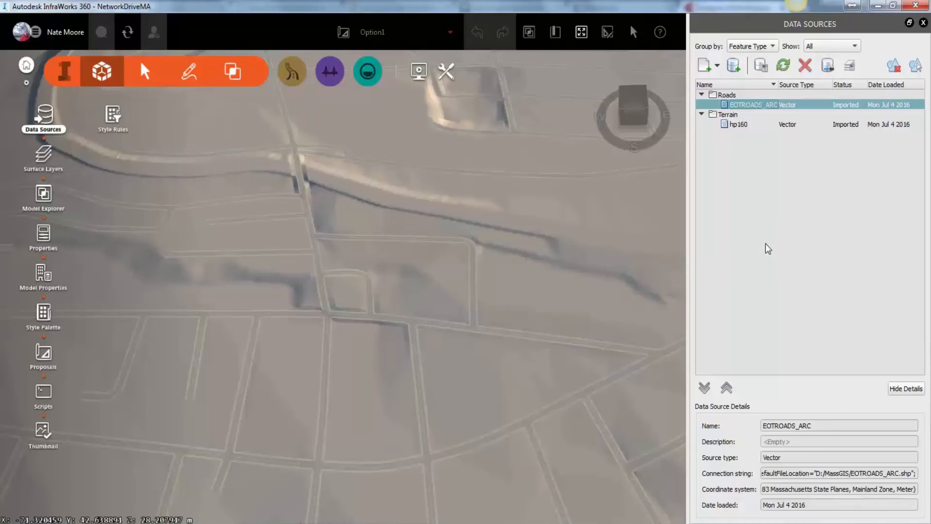
{"action": "left_click", "coordinate": [717, 67]}
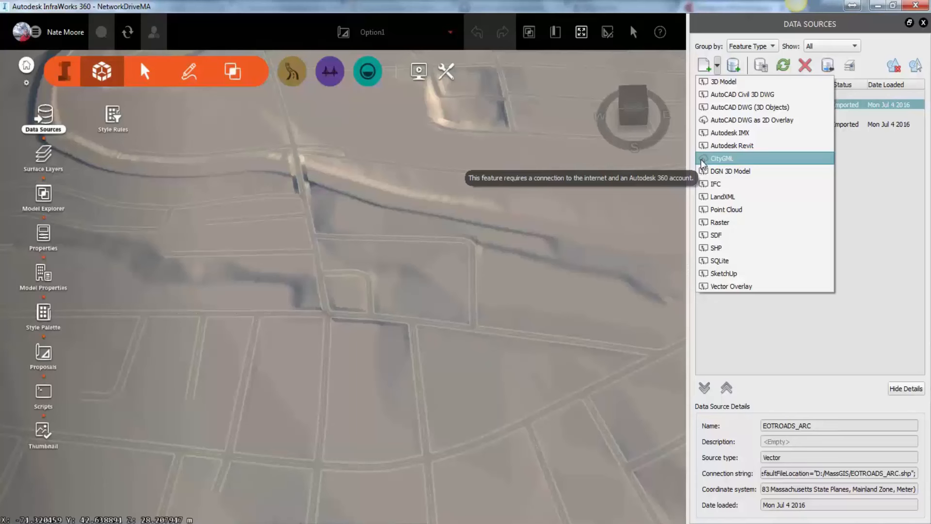
{"action": "left_click", "coordinate": [735, 67]}
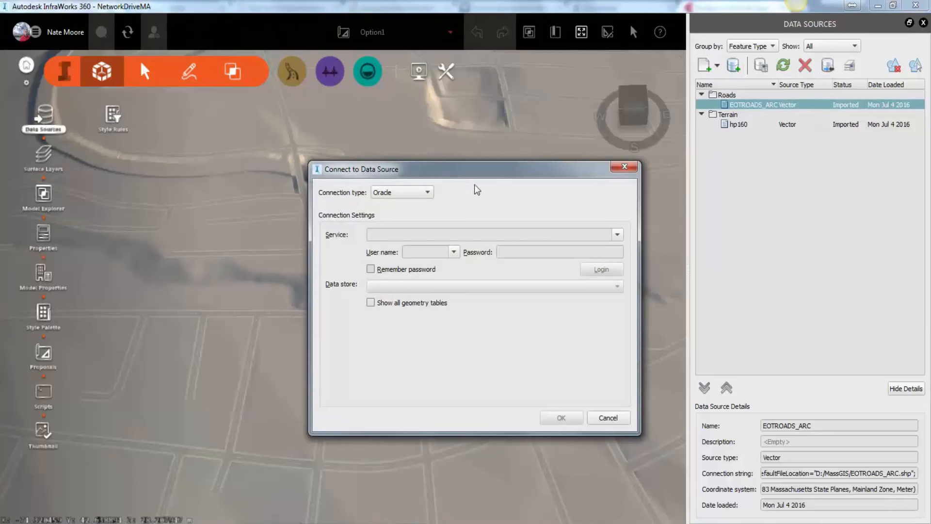
{"action": "left_click", "coordinate": [428, 193]}
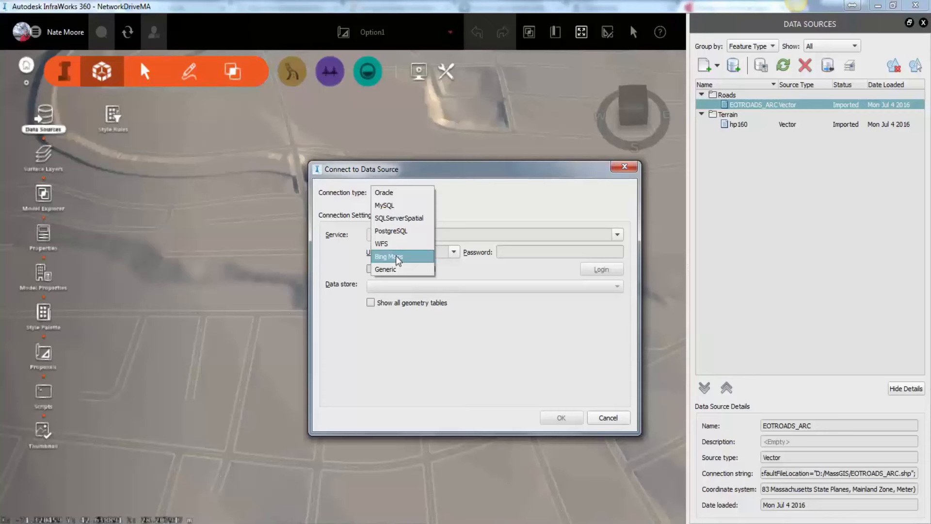
{"action": "left_click", "coordinate": [395, 269]}
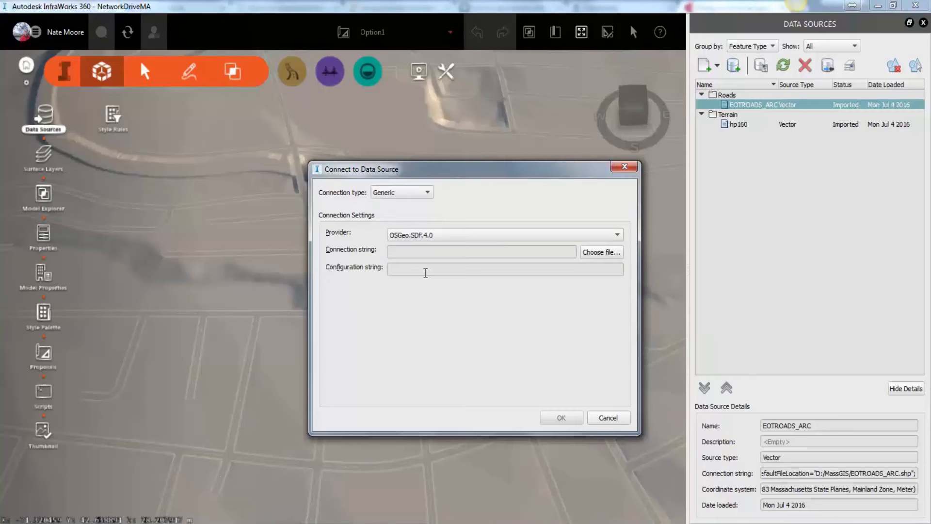
{"action": "left_click", "coordinate": [480, 237]}
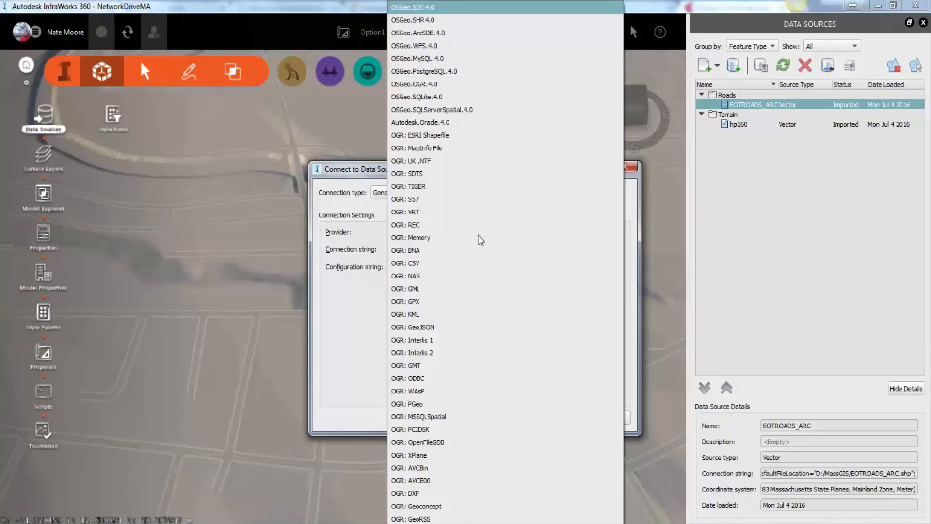
{"action": "left_click", "coordinate": [344, 169]}
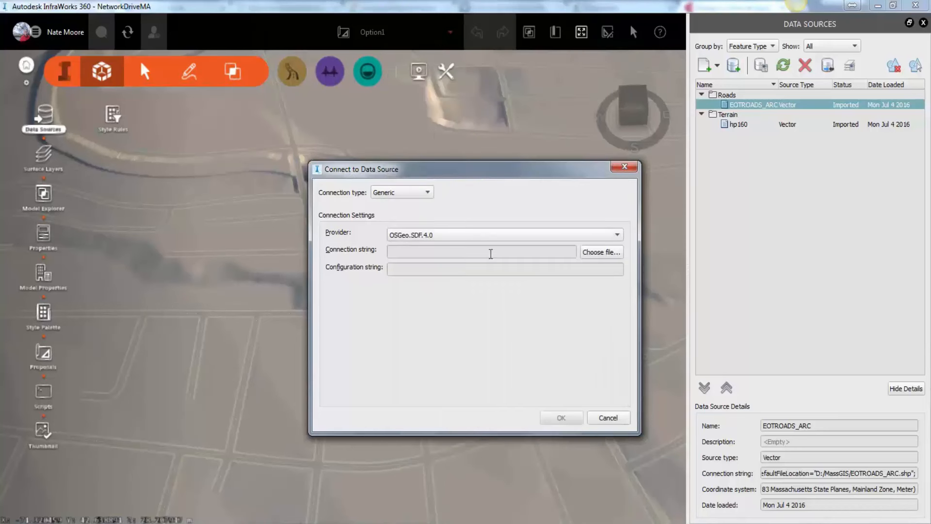
{"action": "left_click", "coordinate": [612, 418]}
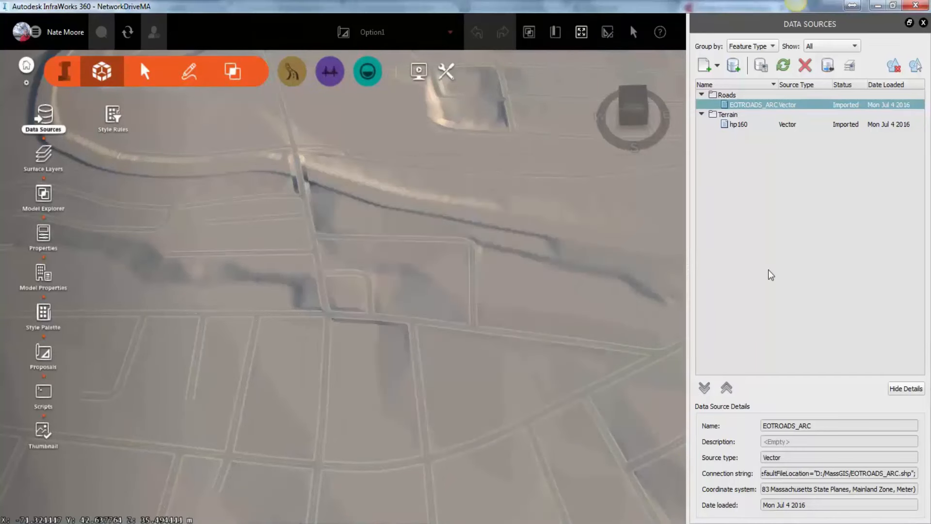
Compare the importable file formats with the local Data Import settings in the application options, and close the options without changes
{"action": "left_click", "coordinate": [717, 67]}
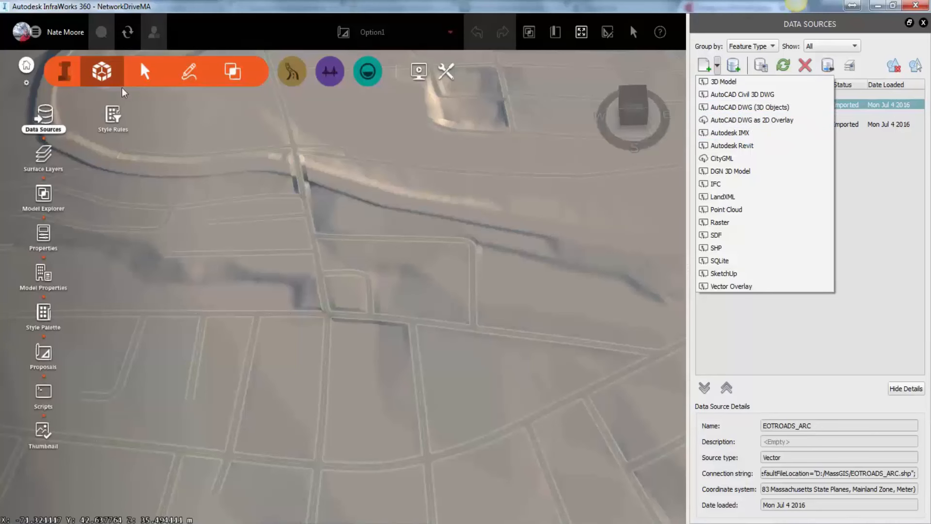
{"action": "left_click", "coordinate": [36, 33]}
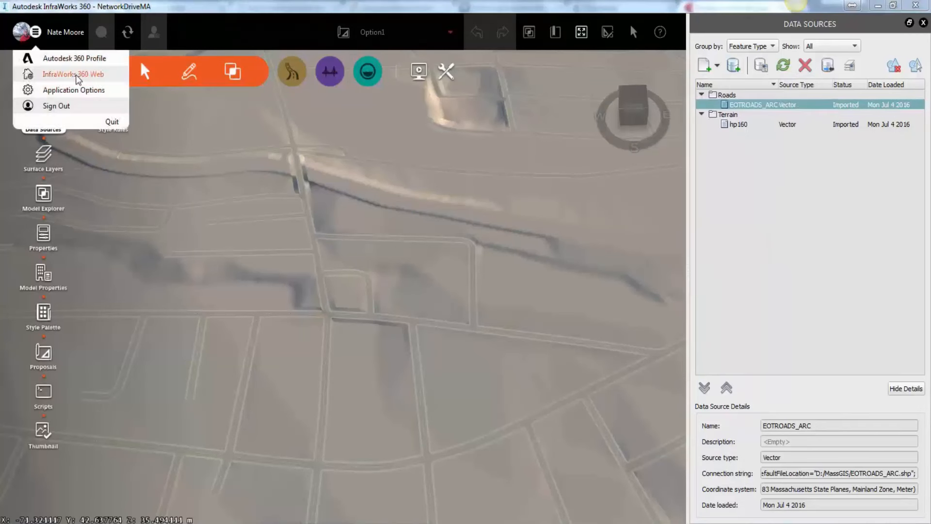
{"action": "left_click", "coordinate": [78, 90]}
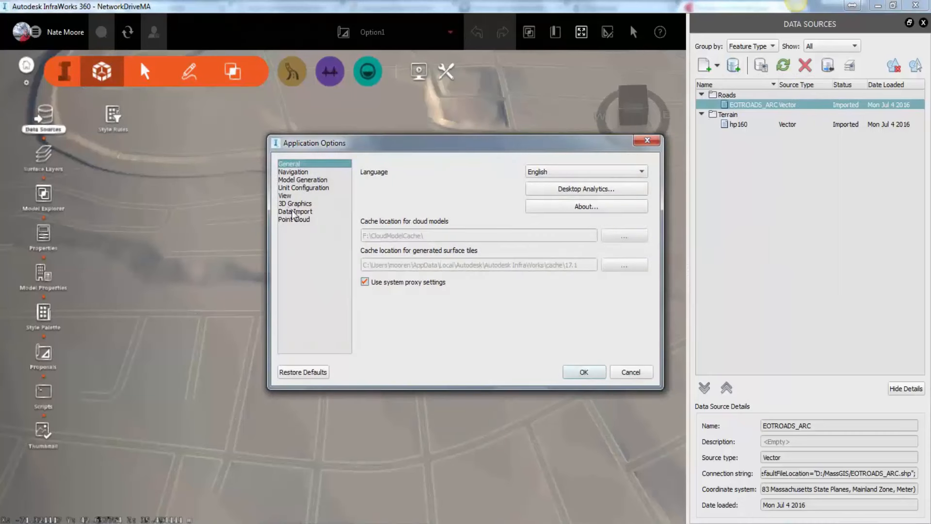
{"action": "left_click", "coordinate": [293, 212]}
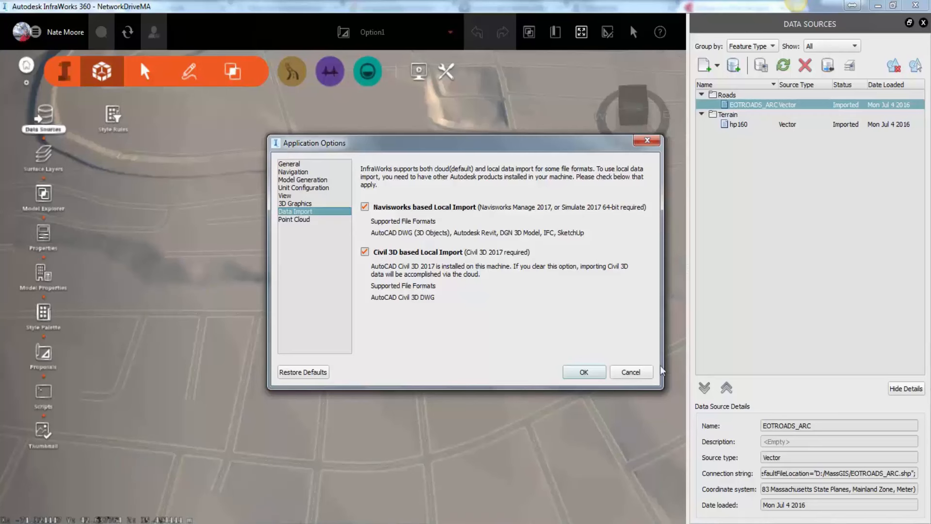
{"action": "left_click", "coordinate": [648, 374]}
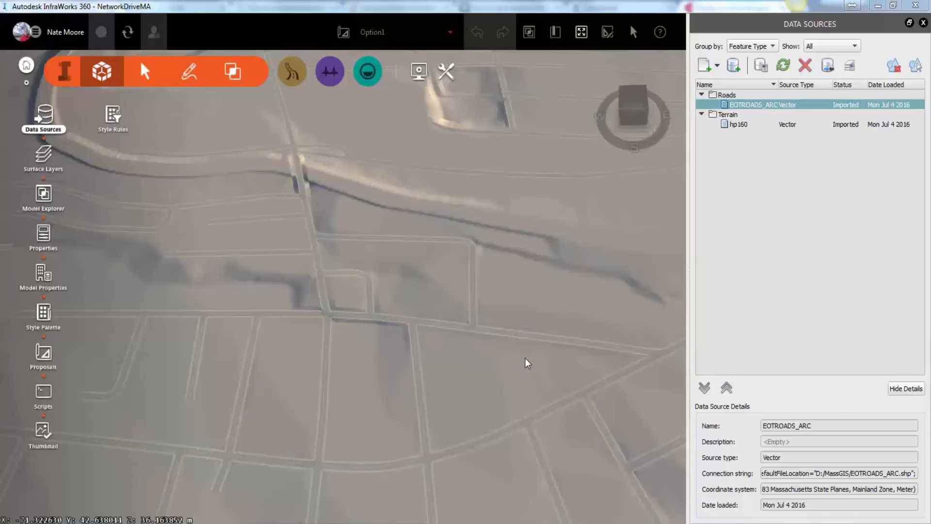
Switch to Windows Explorer to examine the model files in the Test folder on drive F, and return to InfraWorks
{"action": "scroll", "coordinate": [528, 364], "scroll_direction": "down", "scroll_amount": 3}
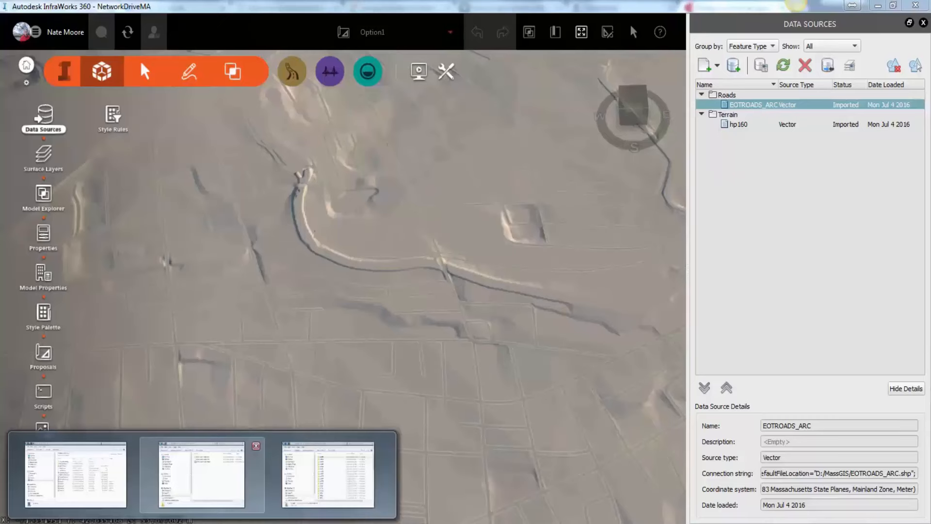
{"action": "left_click", "coordinate": [202, 478]}
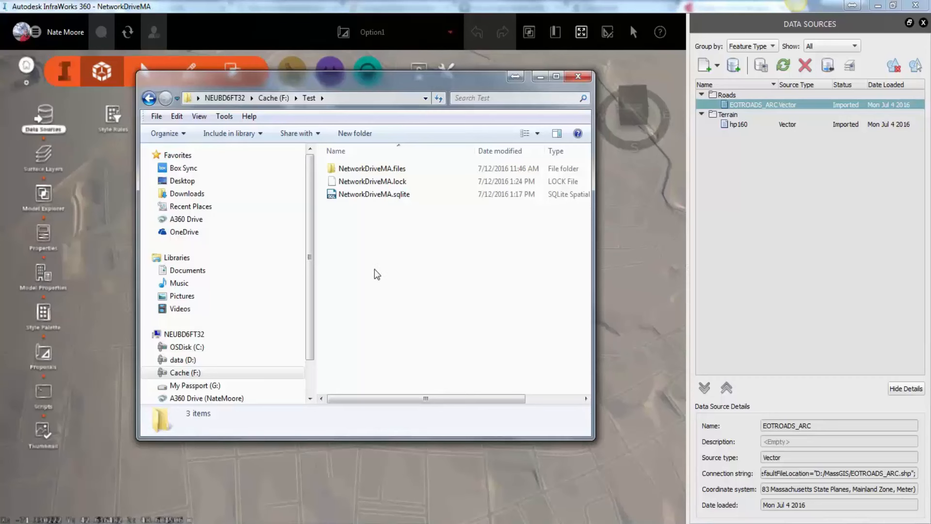
{"action": "left_click", "coordinate": [290, 10]}
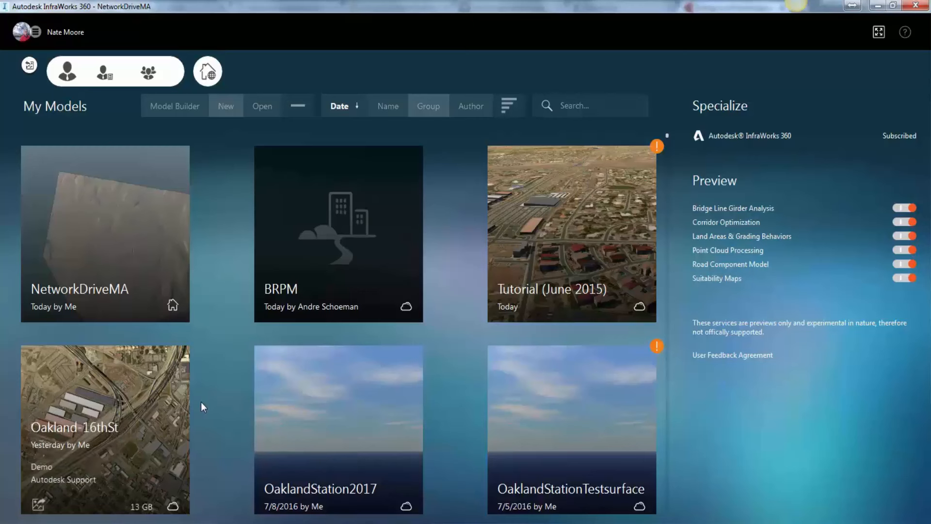
Check the cloud model cache location in the application options, then switch to Windows Explorer and examine folder 113888 in F:\CloudModelCache
{"action": "left_click", "coordinate": [37, 35]}
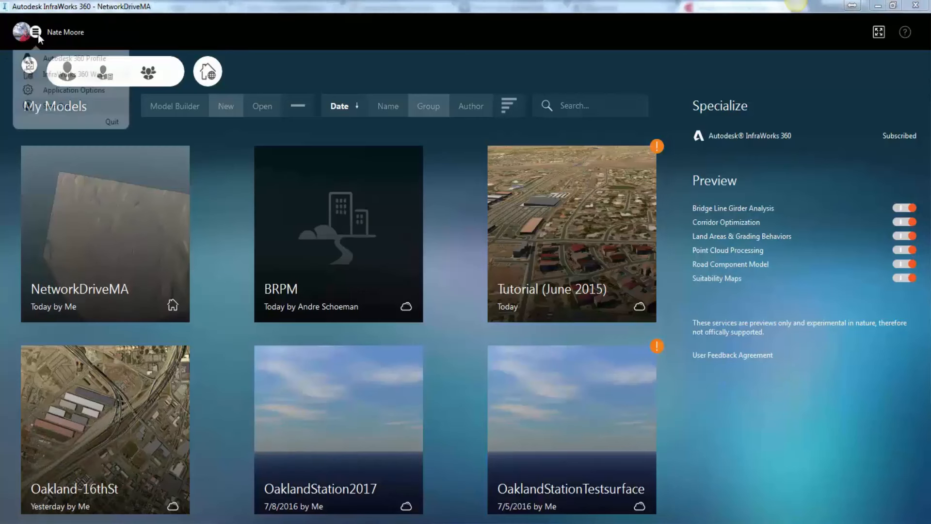
{"action": "left_click", "coordinate": [58, 90]}
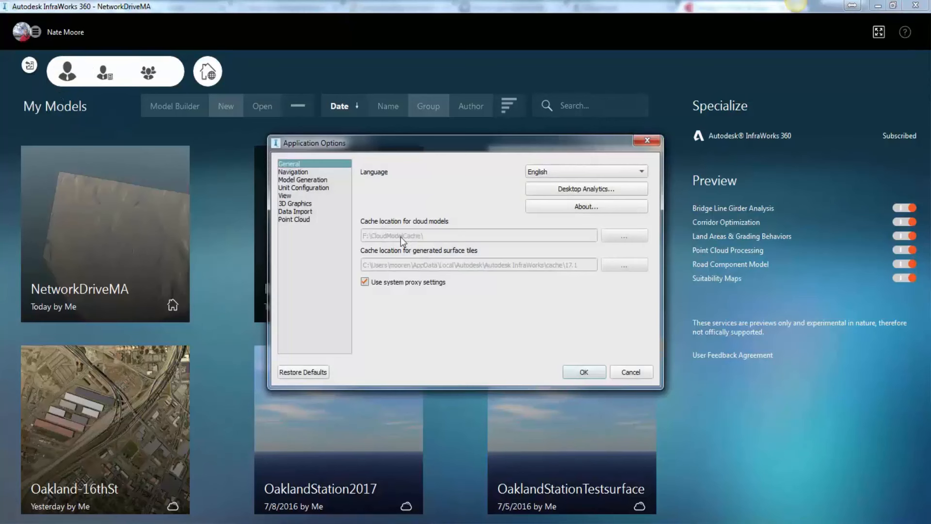
{"action": "mouse_move", "coordinate": [397, 237]}
{"action": "left_click", "coordinate": [291, 522]}
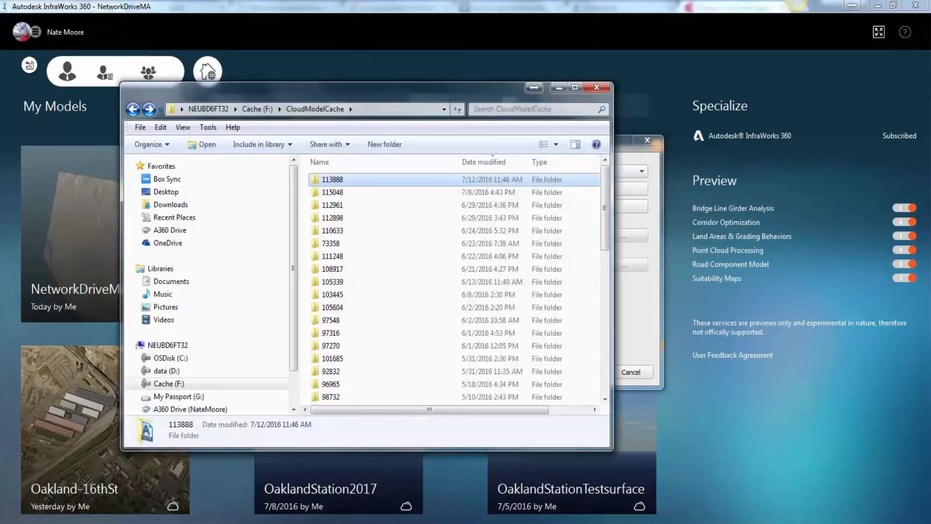
{"action": "double_click", "coordinate": [385, 180]}
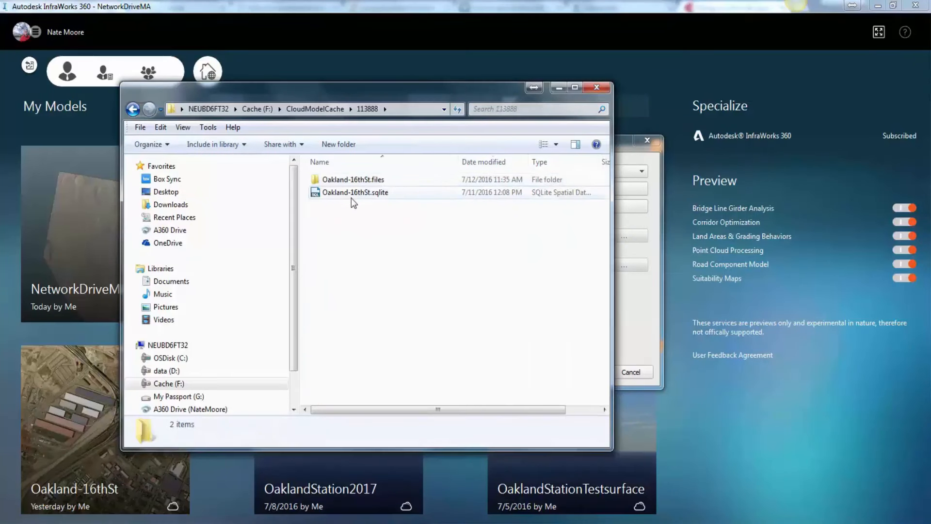
{"action": "mouse_move", "coordinate": [352, 196]}
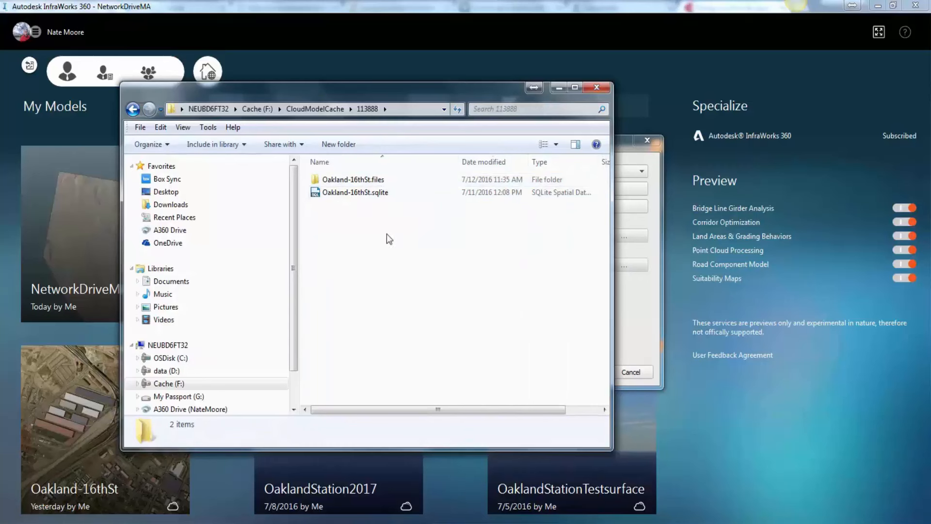
{"action": "left_click", "coordinate": [133, 110]}
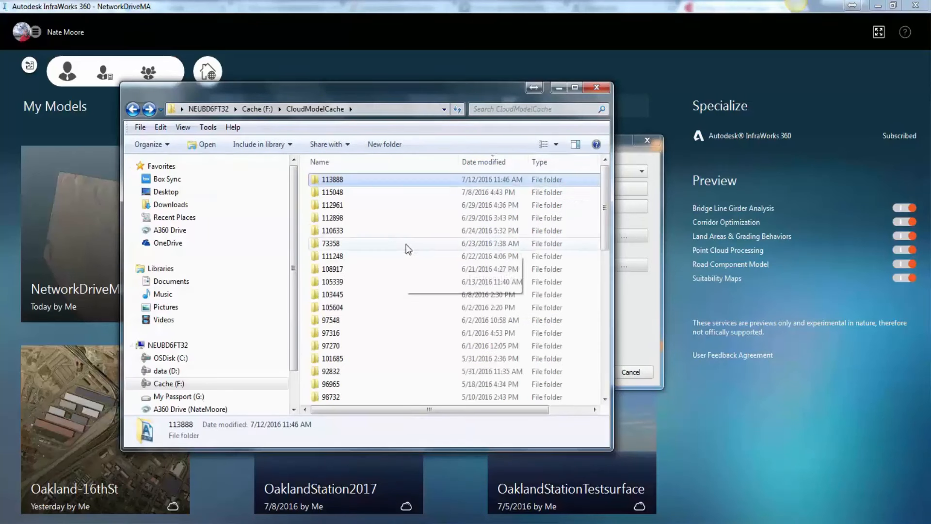
{"action": "mouse_move", "coordinate": [387, 185]}
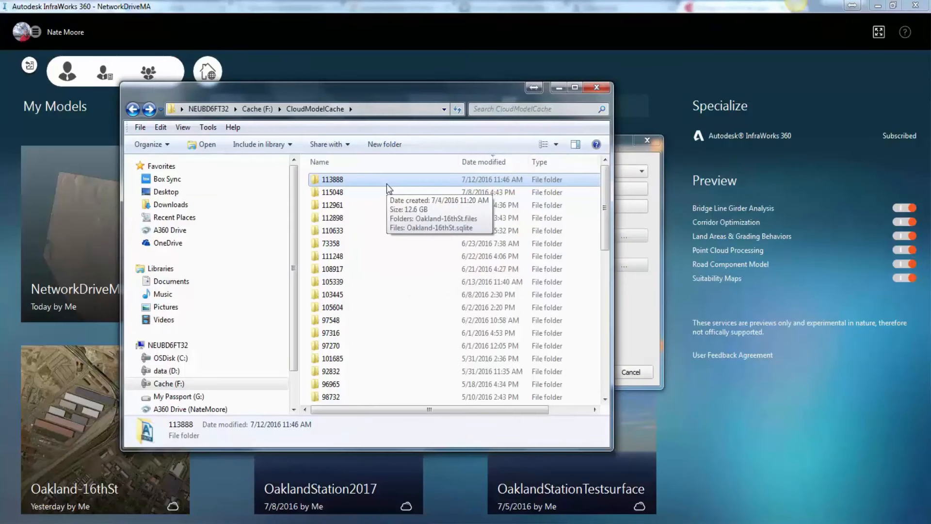
{"action": "left_click", "coordinate": [622, 141]}
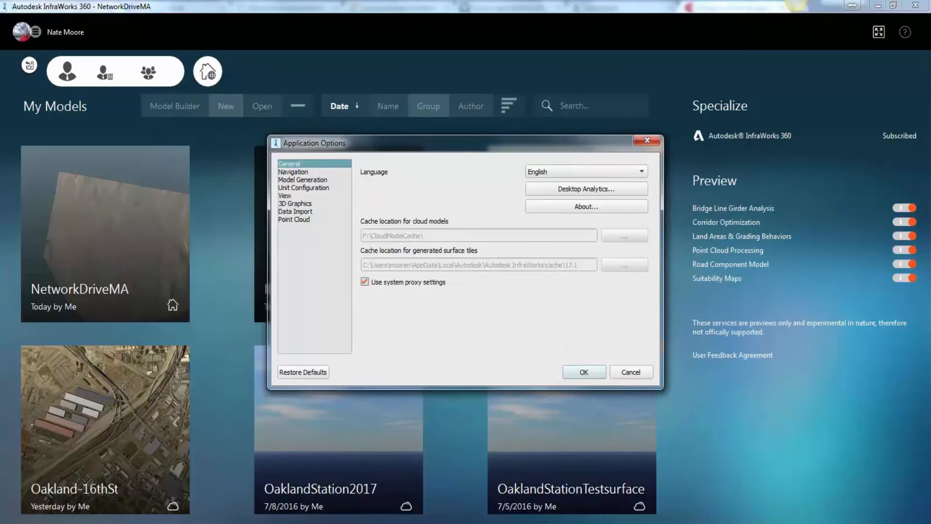
In Windows Explorer, go to %appdata% and browse to the surface tile cache folder AppData\Local\Autodesk\Autodesk InfraWorks\cache\17.1
{"action": "mouse_move", "coordinate": [204, 523]}
{"action": "left_click", "coordinate": [214, 480]}
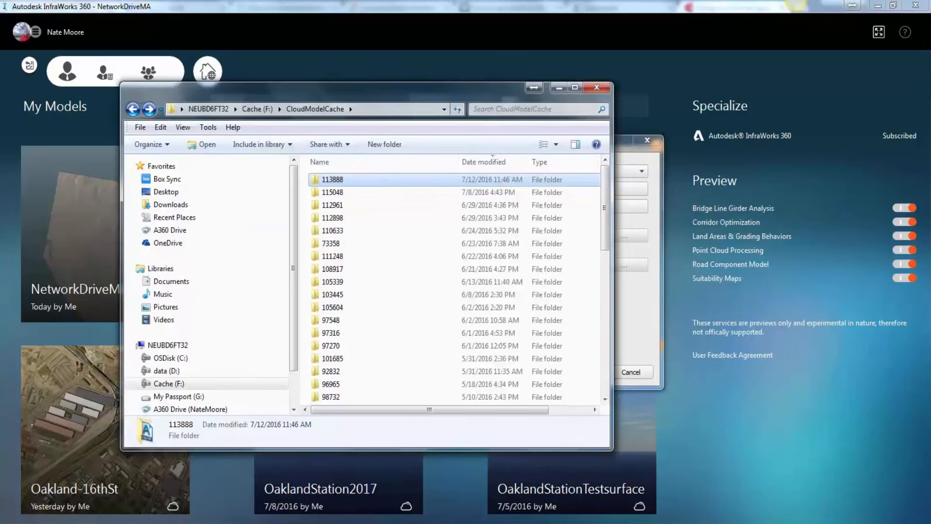
{"action": "left_click", "coordinate": [394, 109]}
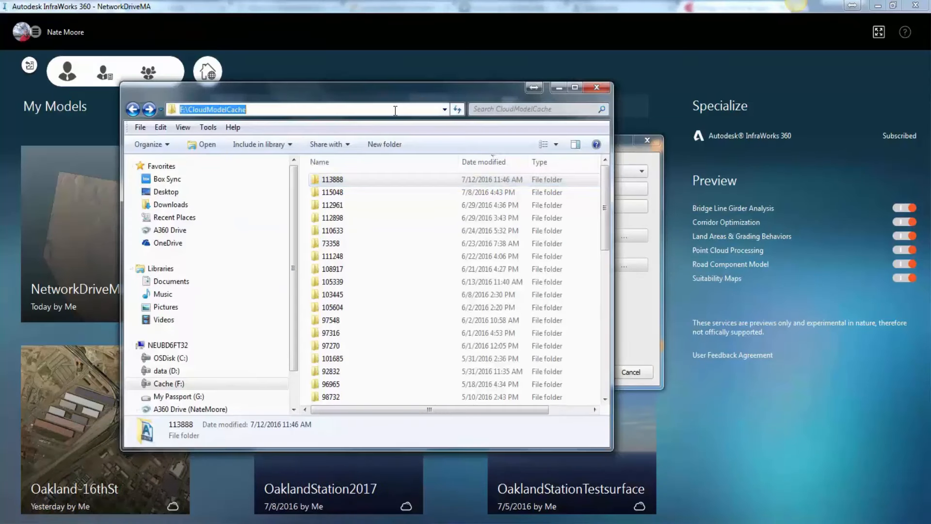
{"action": "type", "text": "%app"}
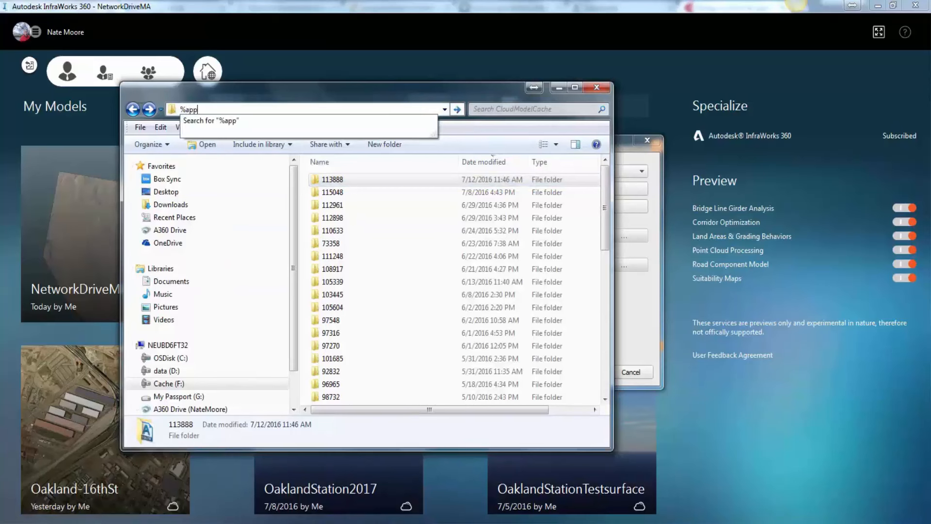
{"action": "type", "text": "data%"}
{"action": "key", "text": "Return"}
{"action": "left_click", "coordinate": [261, 109]}
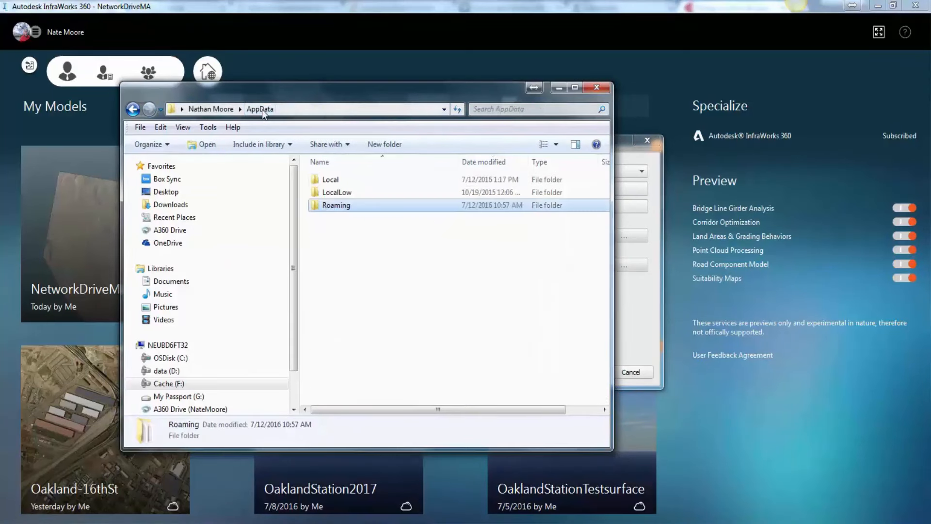
{"action": "double_click", "coordinate": [340, 182]}
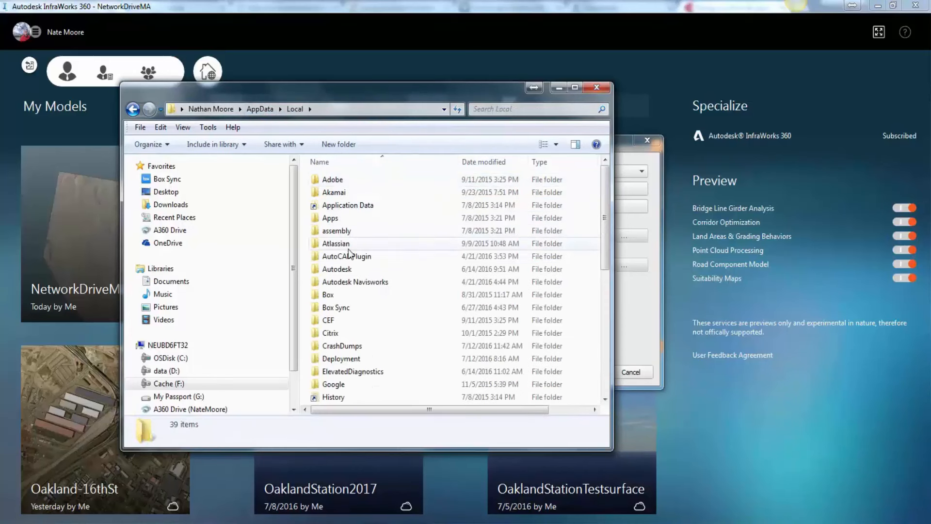
{"action": "double_click", "coordinate": [346, 270]}
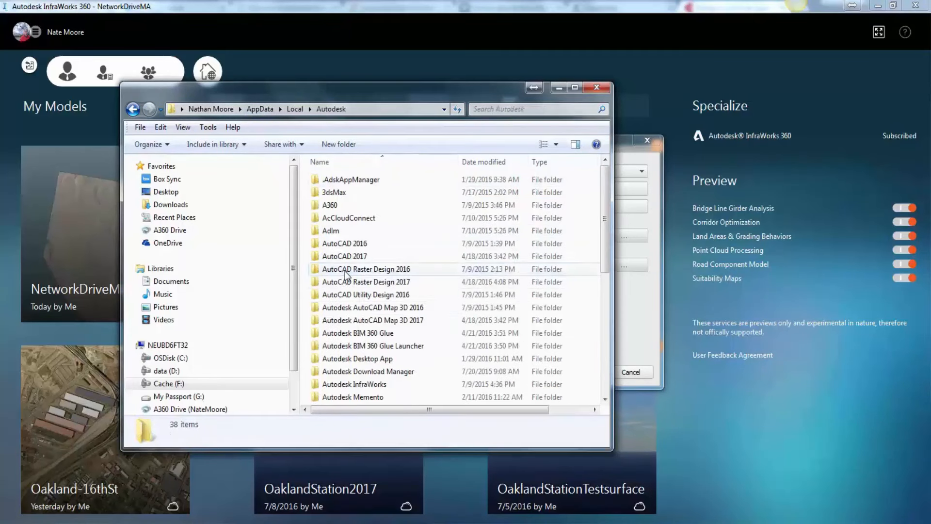
{"action": "double_click", "coordinate": [367, 384]}
{"action": "double_click", "coordinate": [332, 180]}
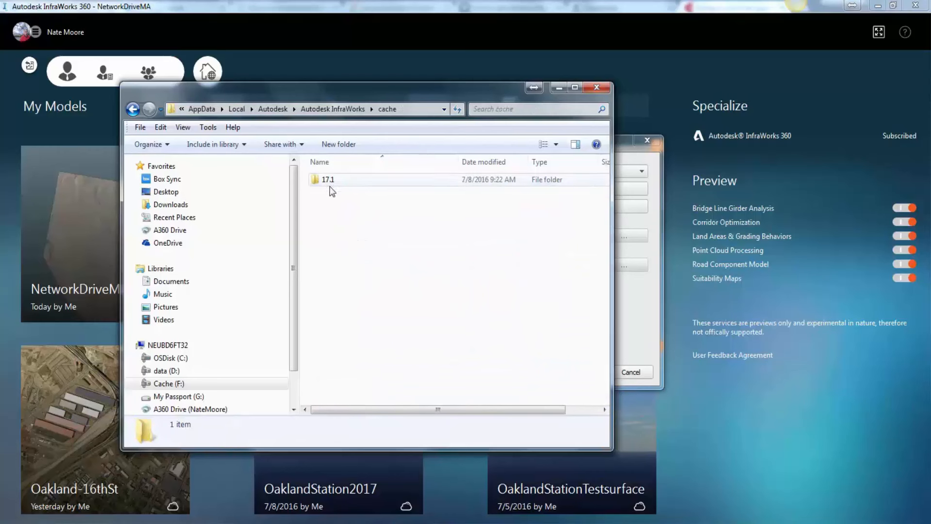
{"action": "double_click", "coordinate": [333, 180]}
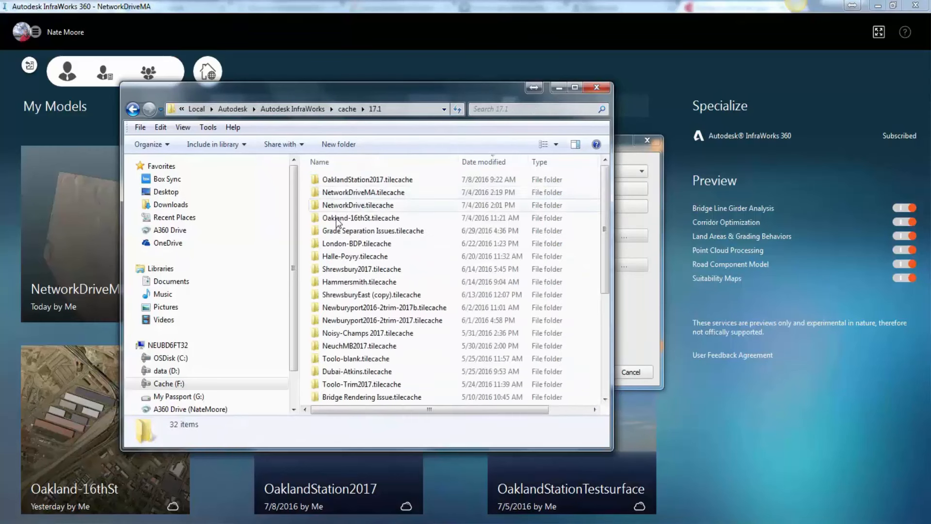
Check the combined size of the folders inside NetworkDriveMA.tilecache and return to the InfraWorks application options
{"action": "left_click", "coordinate": [348, 194]}
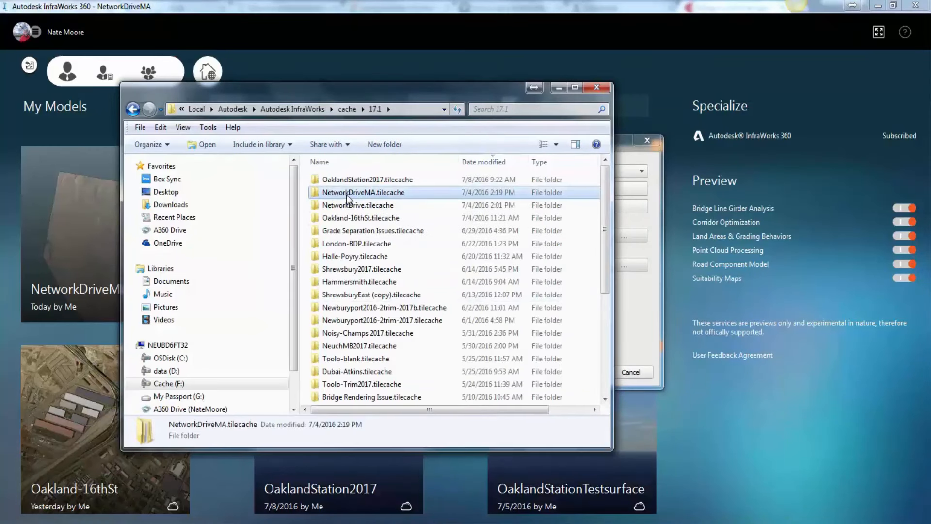
{"action": "double_click", "coordinate": [348, 193]}
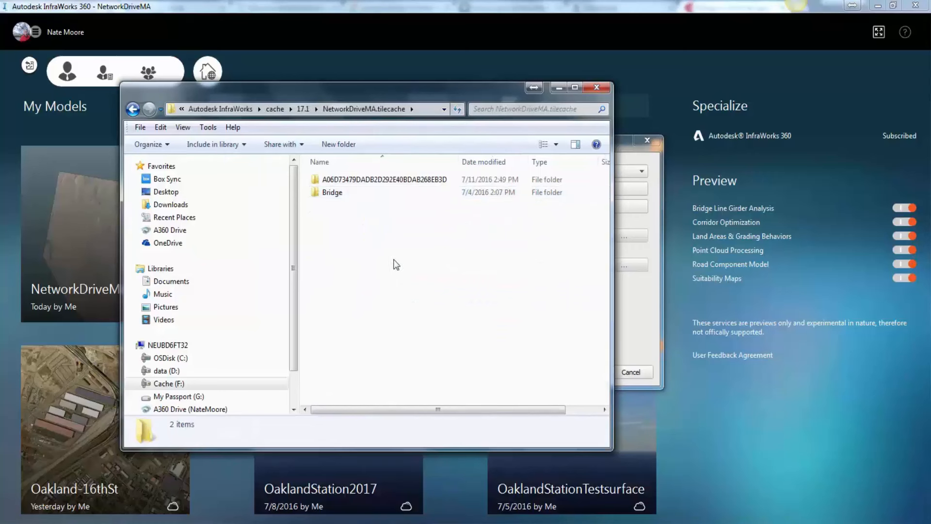
{"action": "left_click_drag", "start_coordinate": [369, 214], "coordinate": [335, 182]}
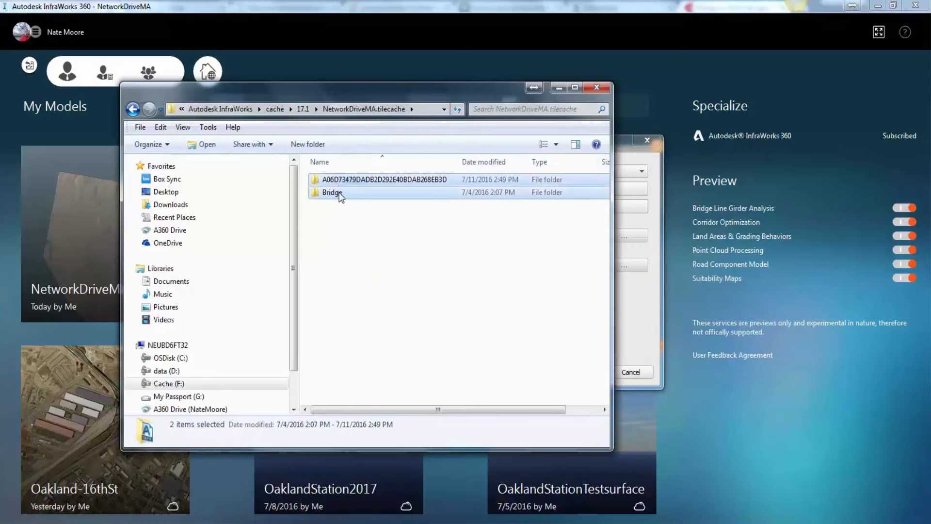
{"action": "right_click", "coordinate": [339, 191]}
{"action": "left_click", "coordinate": [372, 399]}
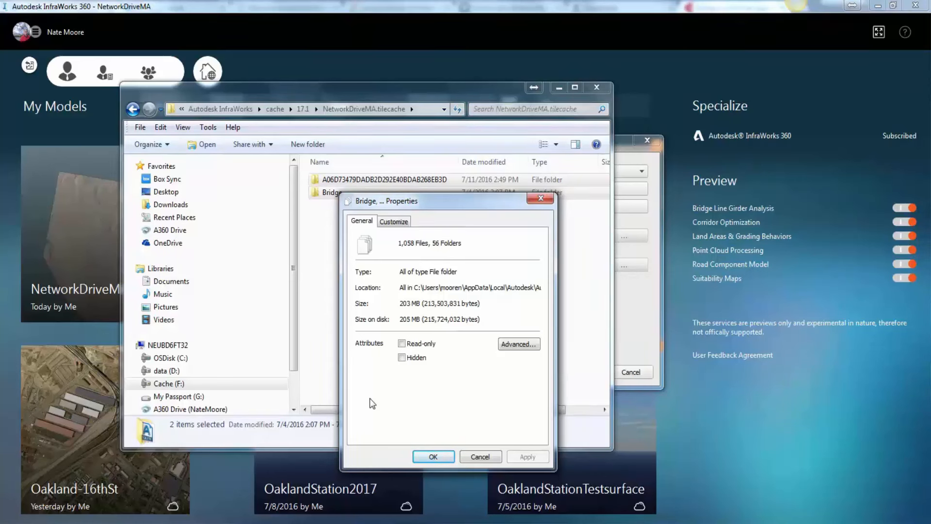
{"action": "left_click", "coordinate": [491, 458]}
{"action": "left_click", "coordinate": [555, 86]}
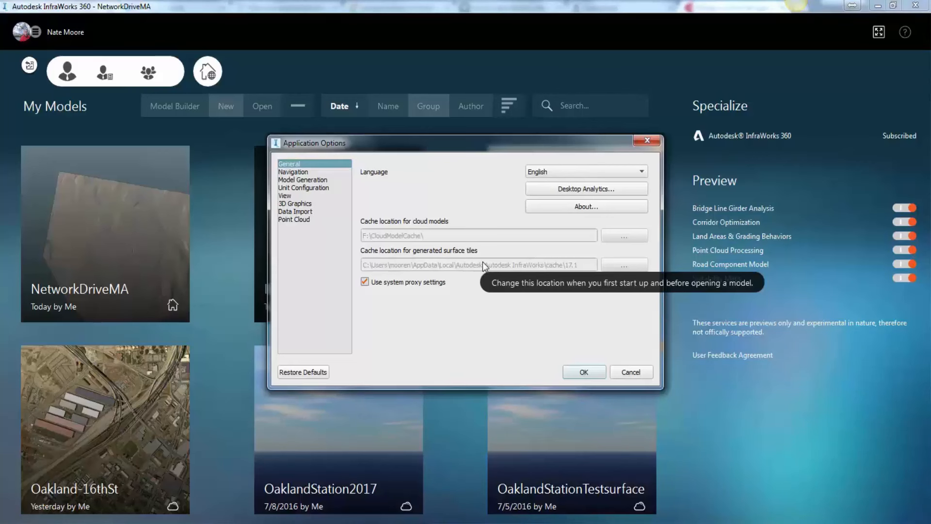
Close the application options without changes and reopen the NetworkDriveMA model
{"action": "left_click", "coordinate": [630, 372]}
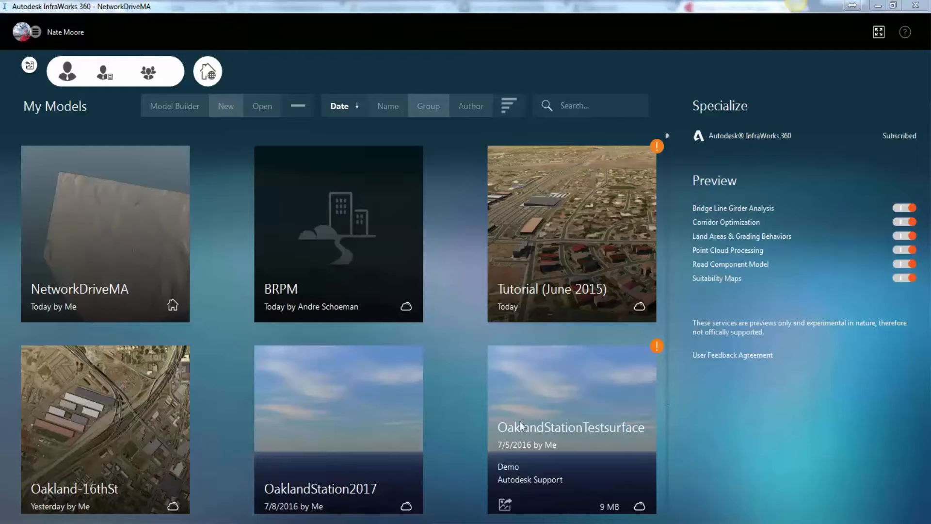
{"action": "left_click", "coordinate": [98, 224]}
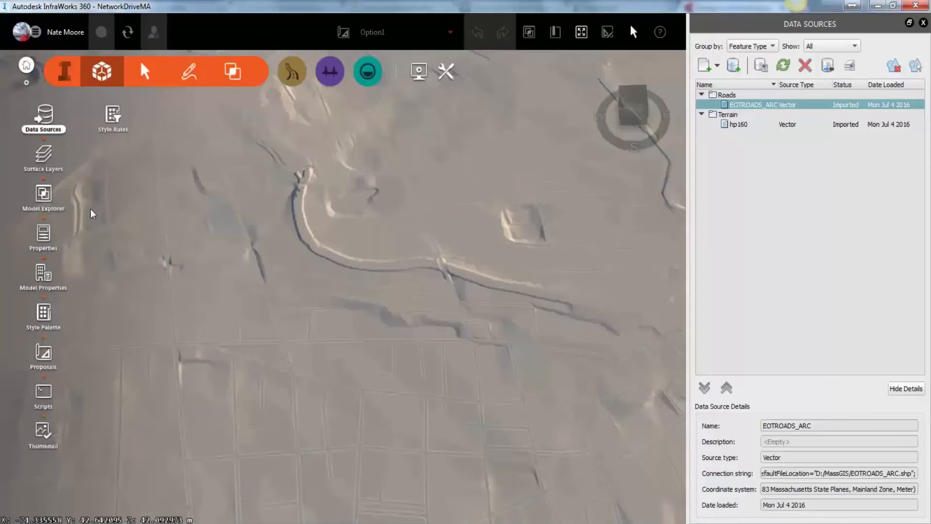
Review the Publish Model settings for NetworkDriveMA with the group set to Demo@Autodesk Support, and cancel without publishing
{"action": "left_click", "coordinate": [129, 32]}
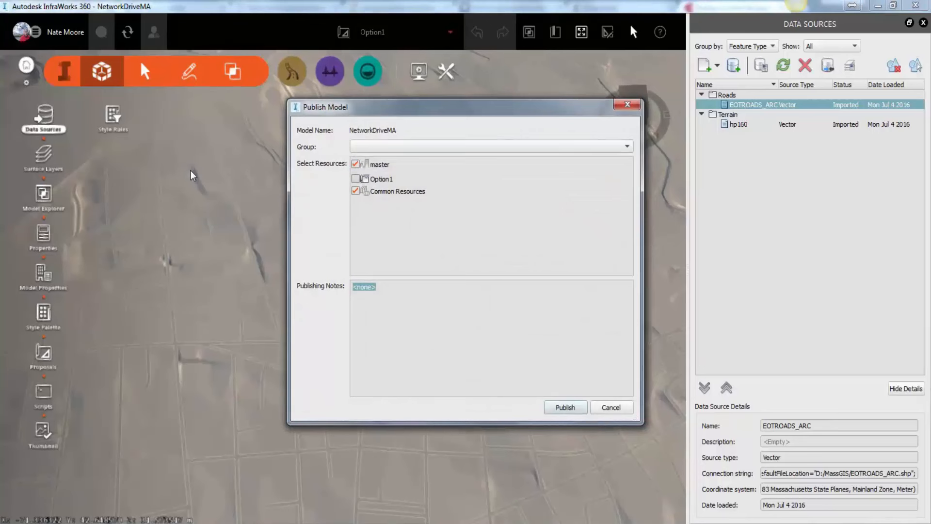
{"action": "left_click", "coordinate": [626, 146]}
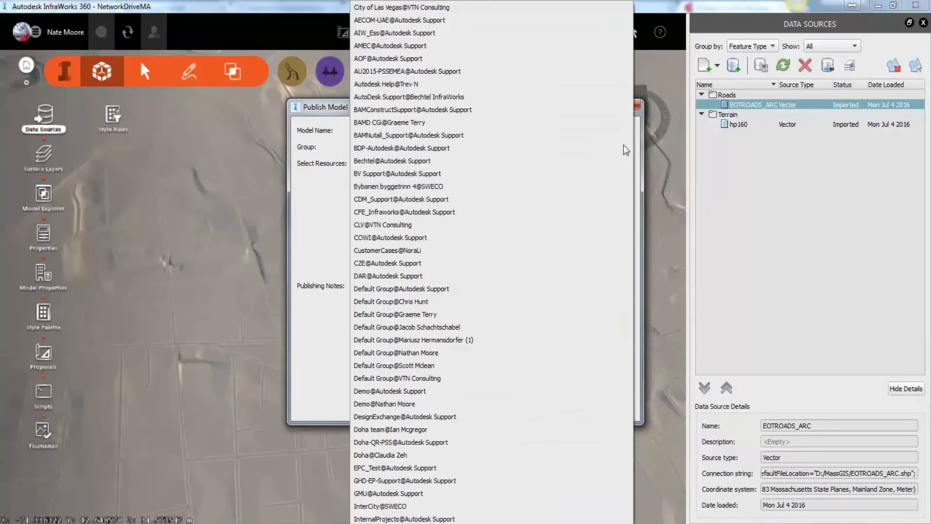
{"action": "left_click", "coordinate": [415, 394]}
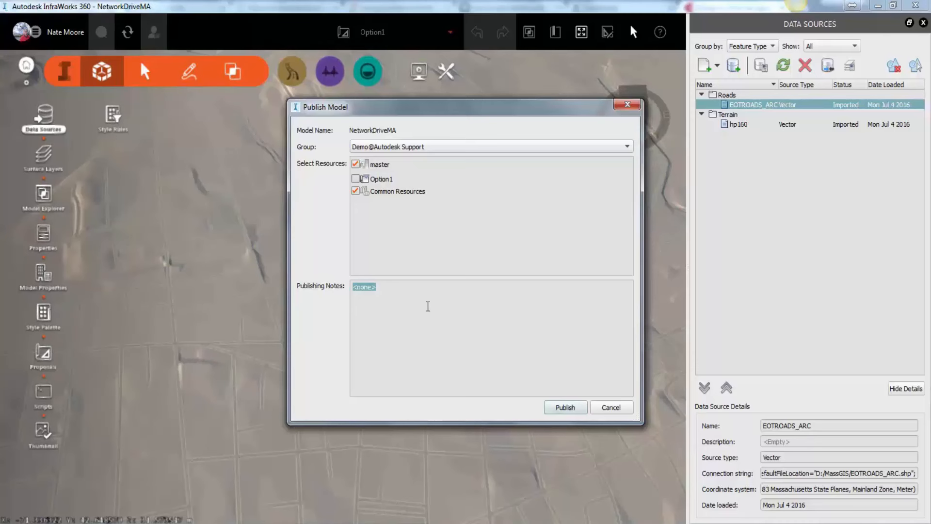
{"action": "left_click", "coordinate": [617, 410]}
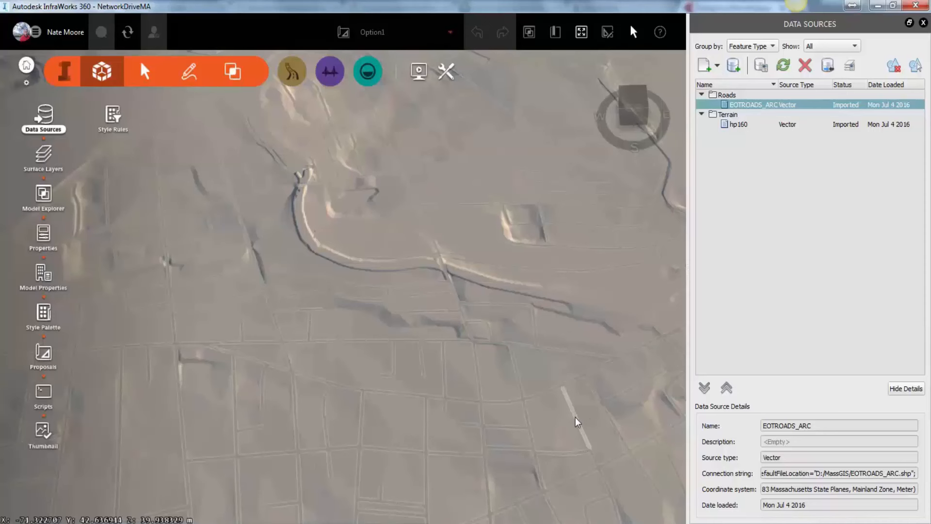
Add a new proposal named Option2 to the NetworkDriveMA model
{"action": "left_click", "coordinate": [450, 35]}
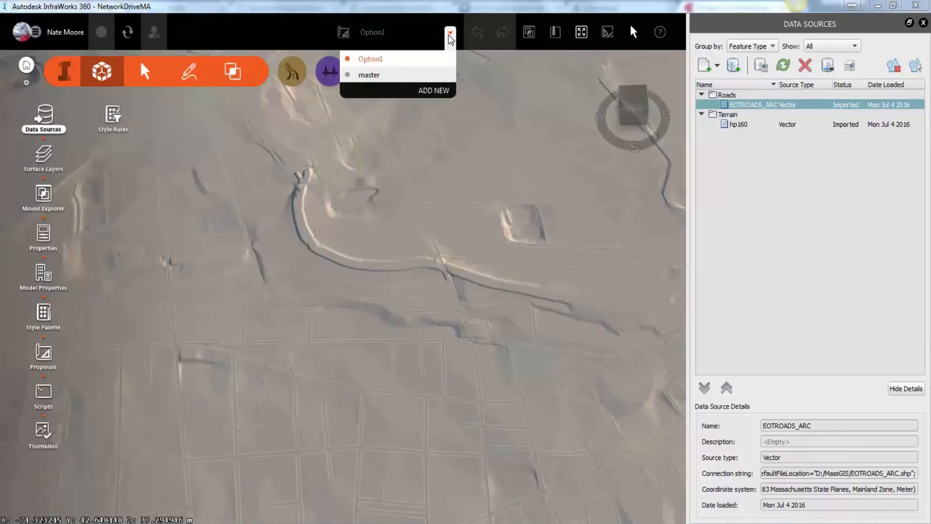
{"action": "left_click", "coordinate": [432, 92]}
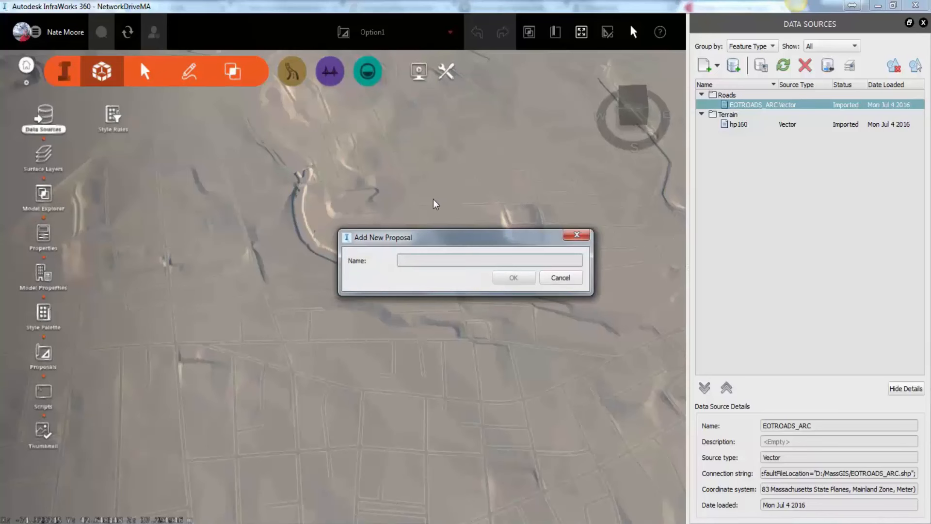
{"action": "type", "text": "Option2"}
{"action": "key", "text": "Return"}
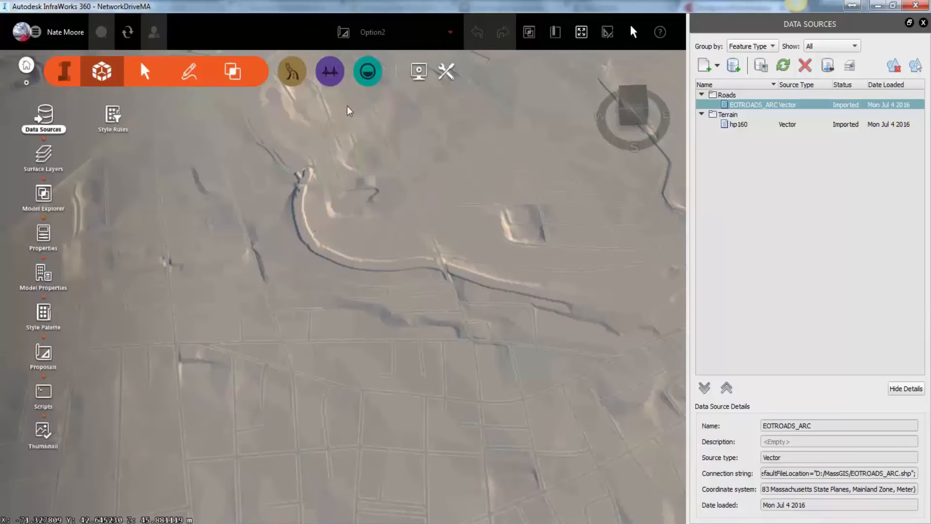
Open the Scenario Browser, dock it as a tab with Data Sources, and display the Roadwork scenario in the model
{"action": "left_click", "coordinate": [416, 72]}
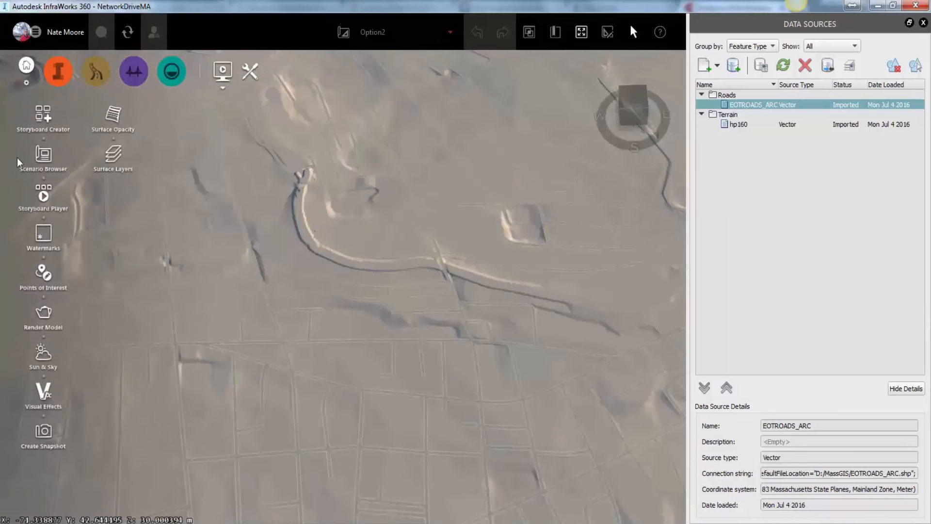
{"action": "left_click", "coordinate": [43, 156]}
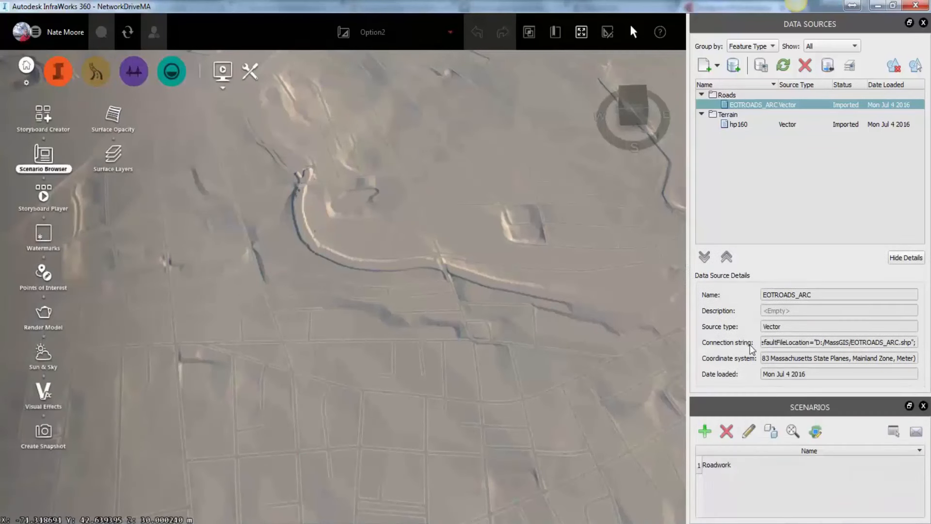
{"action": "left_click_drag", "start_coordinate": [774, 411], "coordinate": [793, 246]}
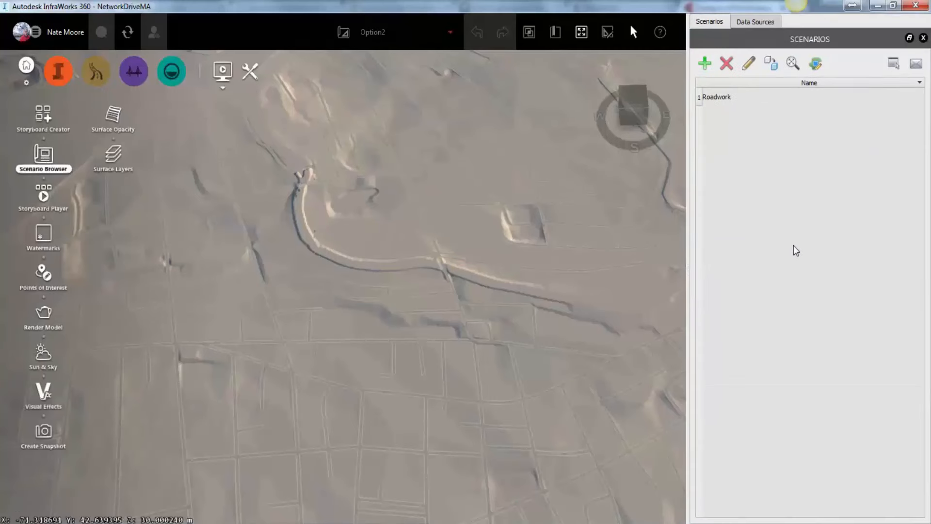
{"action": "left_click", "coordinate": [721, 98]}
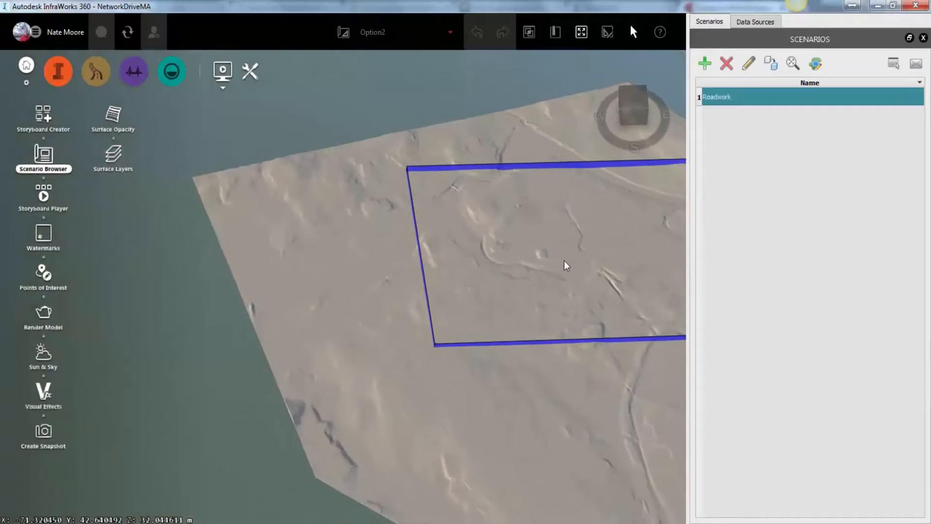
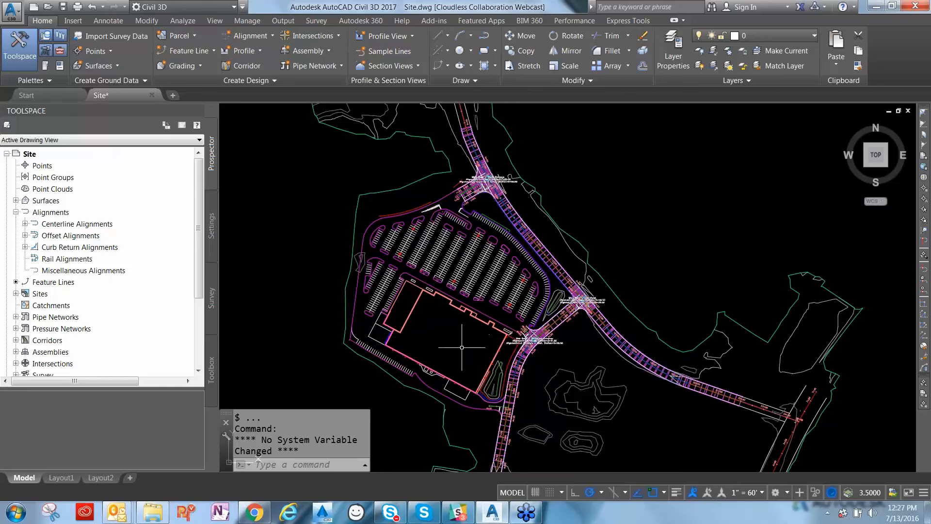
Look over the parking lot and roads in the site drawing, and list its surfaces and centerline alignments in the Prospector
{"action": "scroll", "coordinate": [481, 222], "scroll_direction": "up", "scroll_amount": 3}
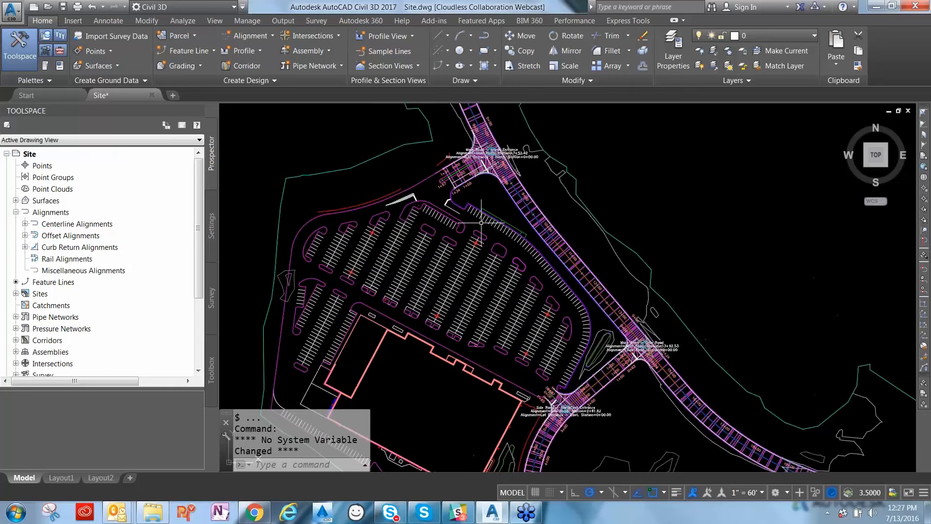
{"action": "scroll", "coordinate": [481, 223], "scroll_direction": "up", "scroll_amount": 2}
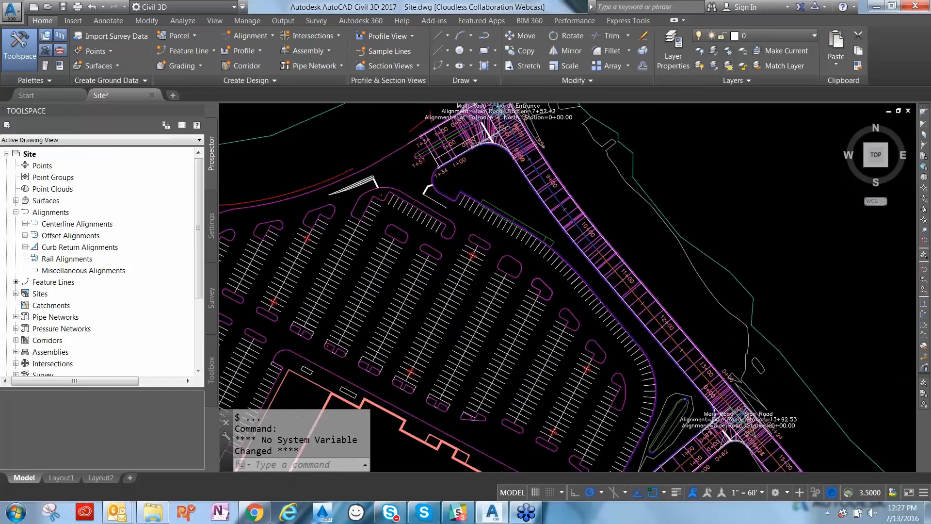
{"action": "scroll", "coordinate": [479, 305], "scroll_direction": "down", "scroll_amount": 2}
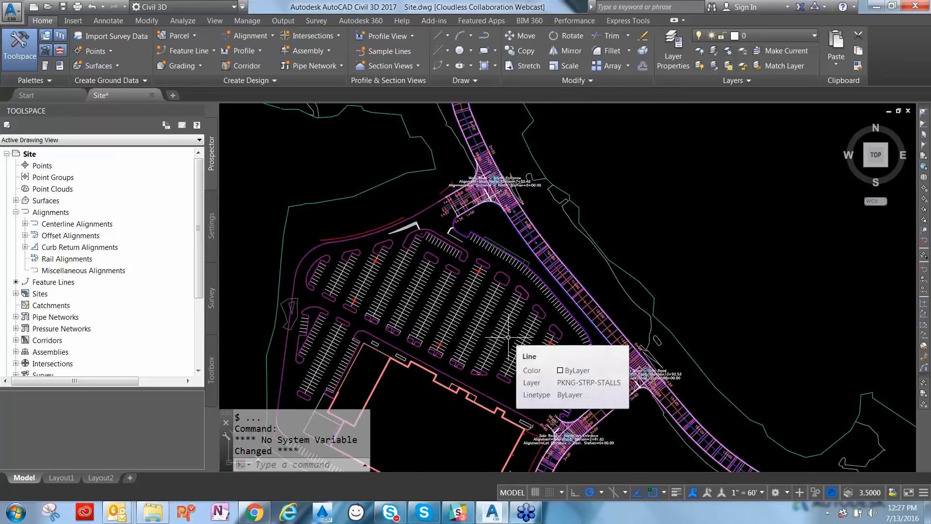
{"action": "mouse_move", "coordinate": [487, 436]}
{"action": "middle_mouse_down"}
{"action": "mouse_move", "coordinate": [512, 398]}
{"action": "mouse_move", "coordinate": [522, 360]}
{"action": "middle_mouse_up"}
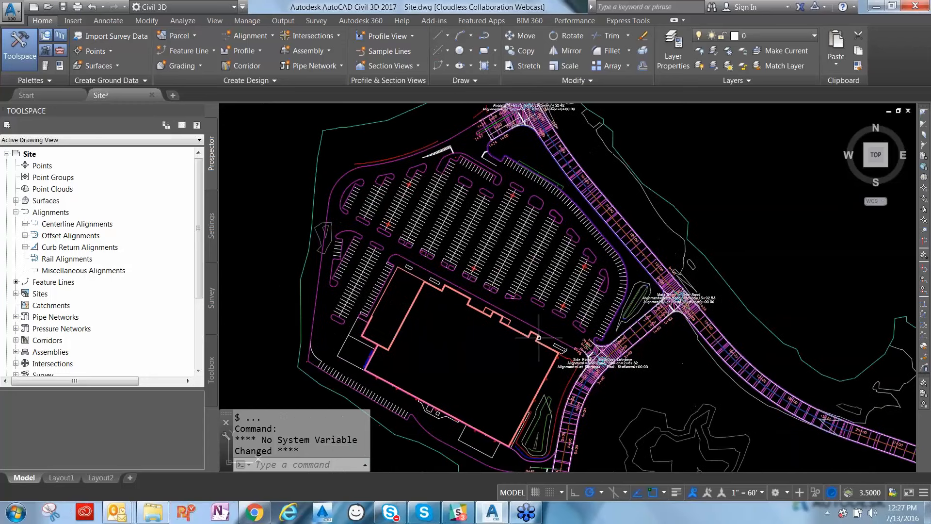
{"action": "left_click", "coordinate": [16, 200]}
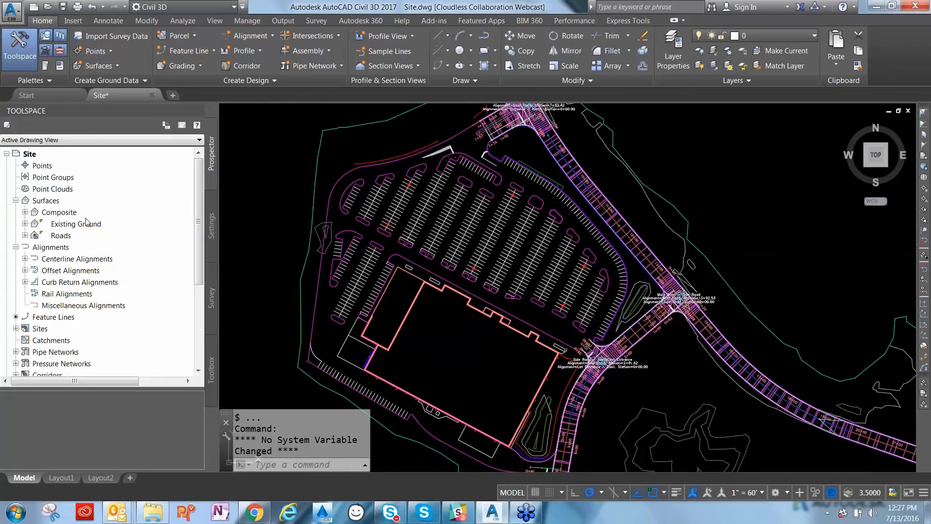
{"action": "left_click", "coordinate": [25, 259]}
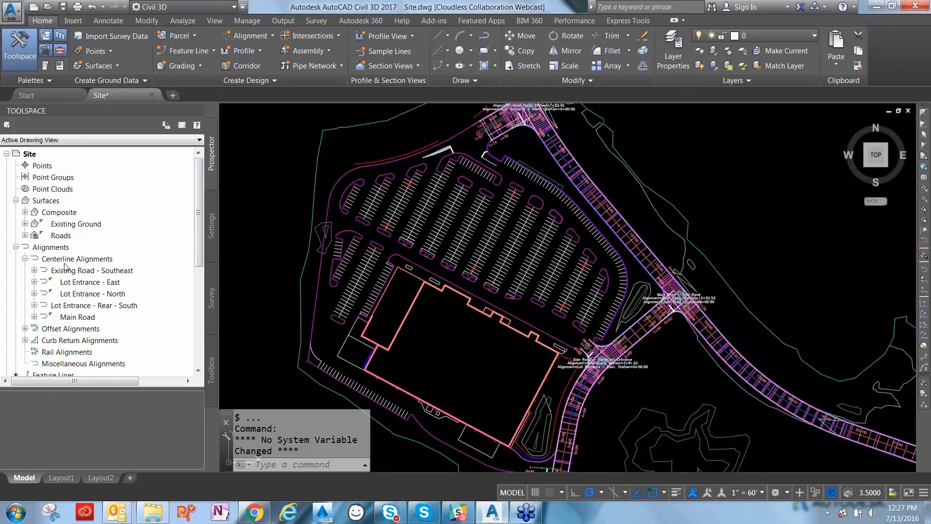
Create a folder named Lot Entrances under the Centerline Alignments collection
{"action": "mouse_move", "coordinate": [73, 281]}
{"action": "mouse_move", "coordinate": [150, 335]}
{"action": "right_click", "coordinate": [107, 260]}
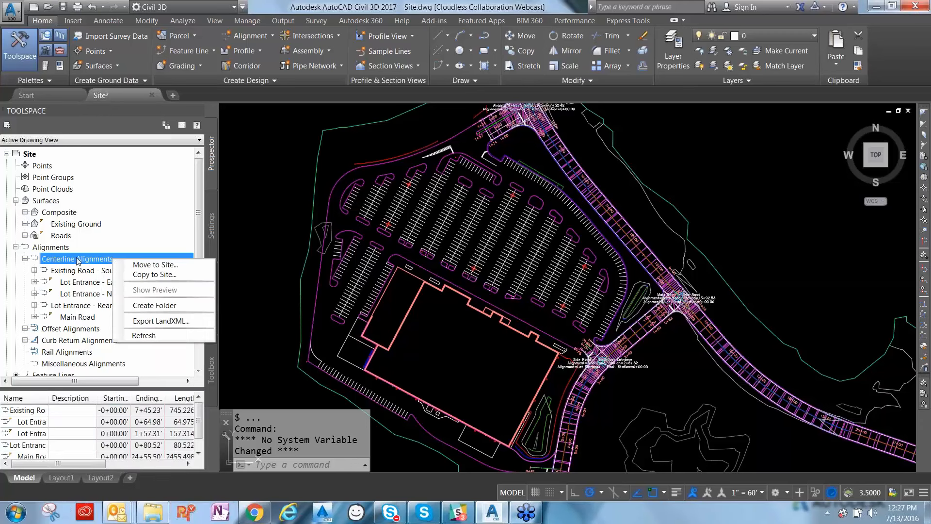
{"action": "left_click", "coordinate": [175, 306]}
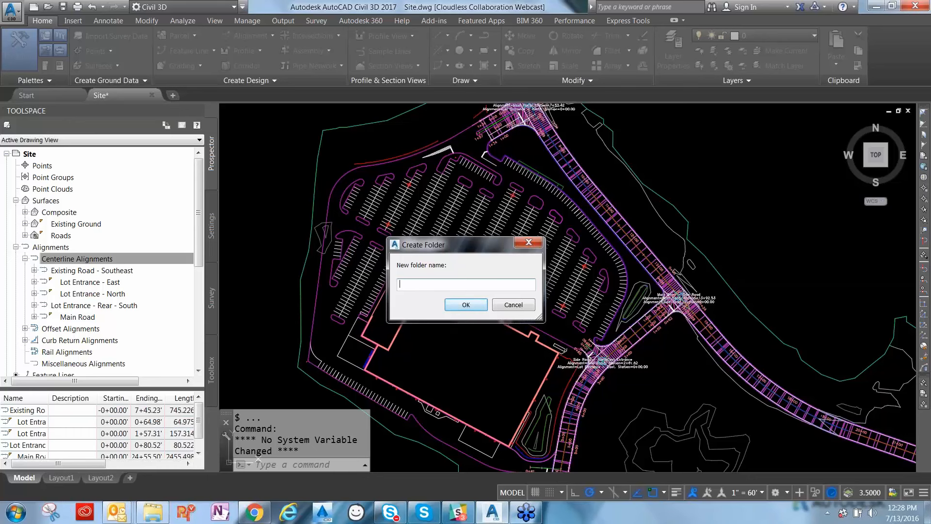
{"action": "type", "text": "ot Entrances"}
{"action": "left_click", "coordinate": [454, 305]}
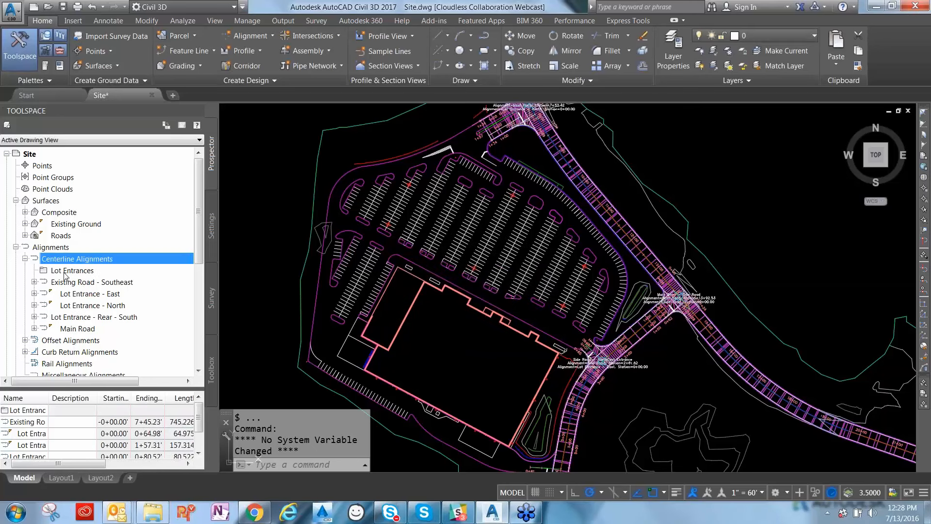
Move the Lot Entrance - East alignment into the Lot Entrances folder
{"action": "left_click", "coordinate": [72, 283]}
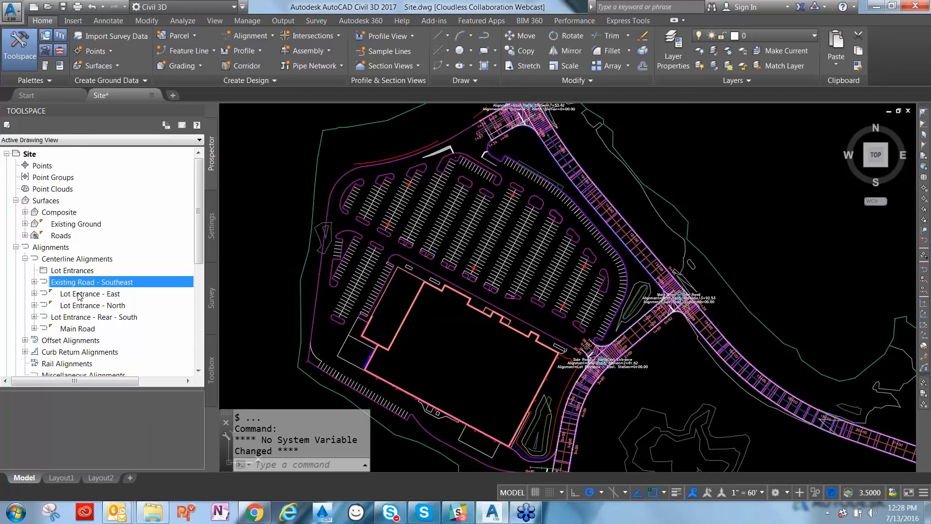
{"action": "left_click", "coordinate": [79, 295]}
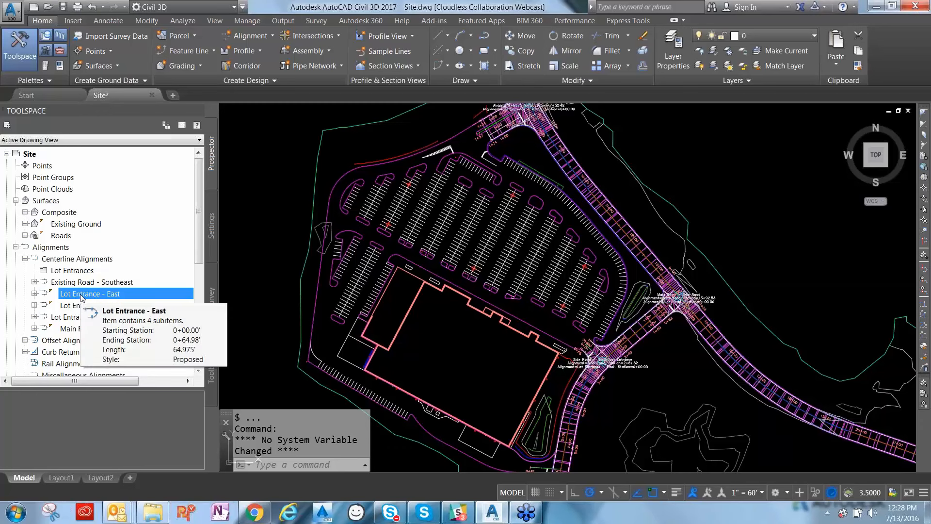
{"action": "left_click_drag", "start_coordinate": [73, 269], "coordinate": [73, 270]}
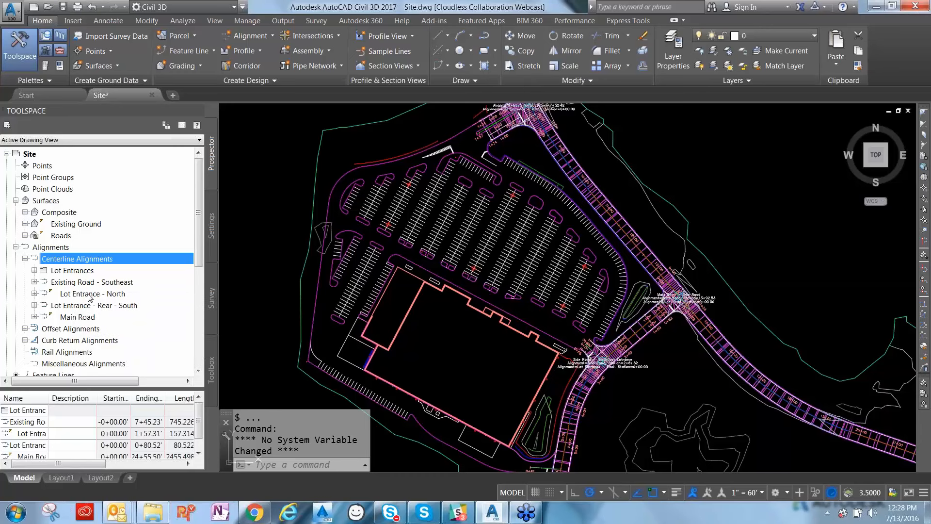
Move the Lot Entrance - North and Lot Entrance - Rear - South alignments together into the Lot Entrances folder
{"action": "left_click", "coordinate": [80, 294]}
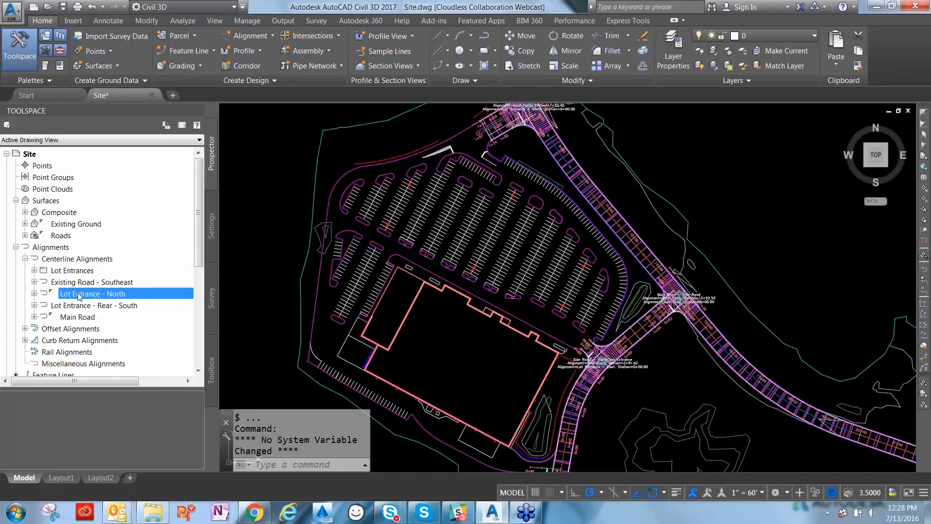
{"action": "left_click", "coordinate": [77, 317], "text": "ctrl"}
{"action": "left_click", "coordinate": [141, 319], "text": "ctrl"}
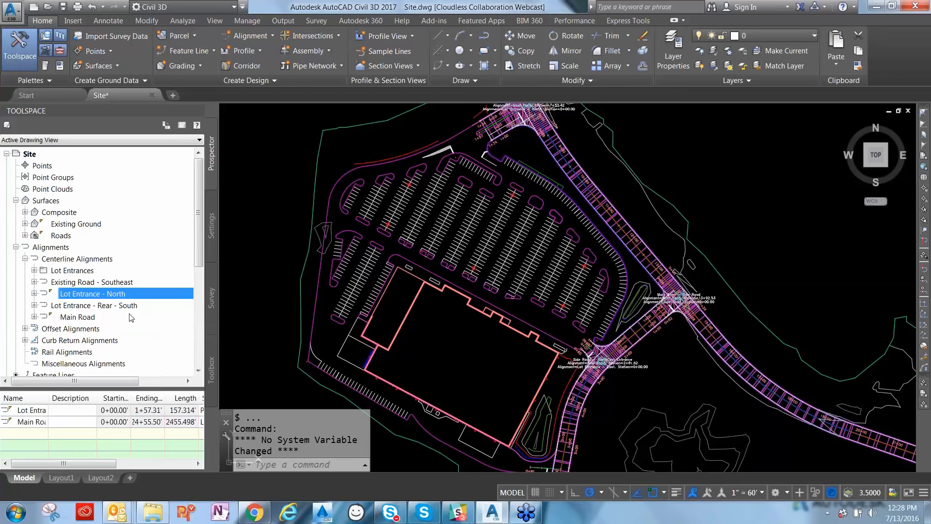
{"action": "left_click", "coordinate": [130, 311]}
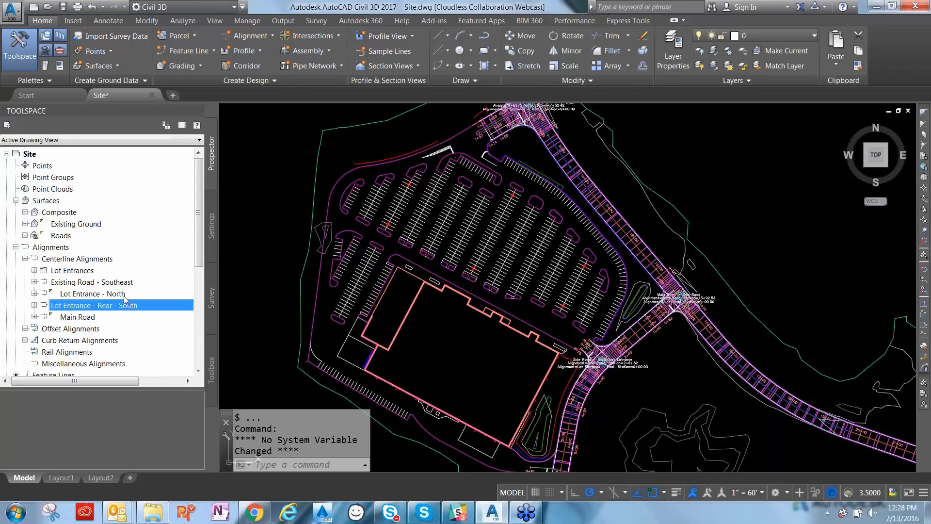
{"action": "left_click", "coordinate": [96, 295], "text": "ctrl"}
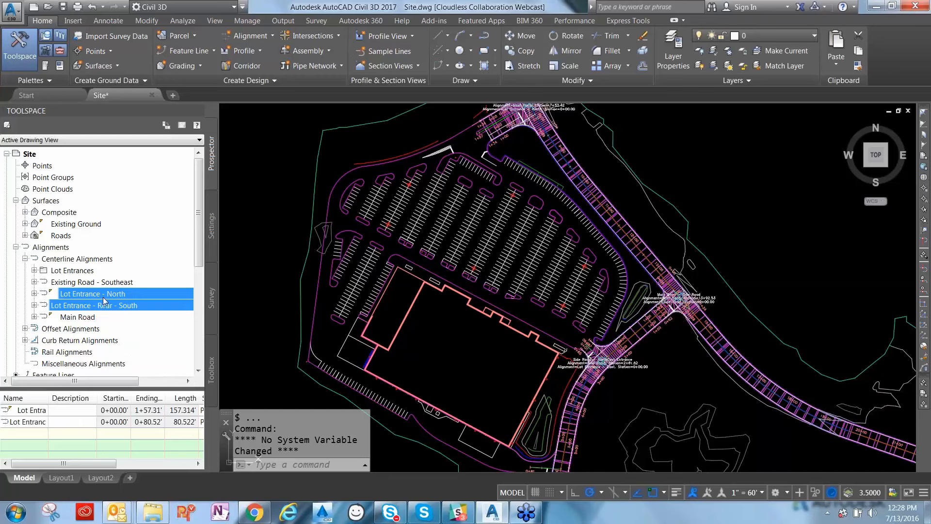
{"action": "mouse_move", "coordinate": [77, 302]}
{"action": "left_click_drag", "start_coordinate": [73, 294], "coordinate": [68, 273]}
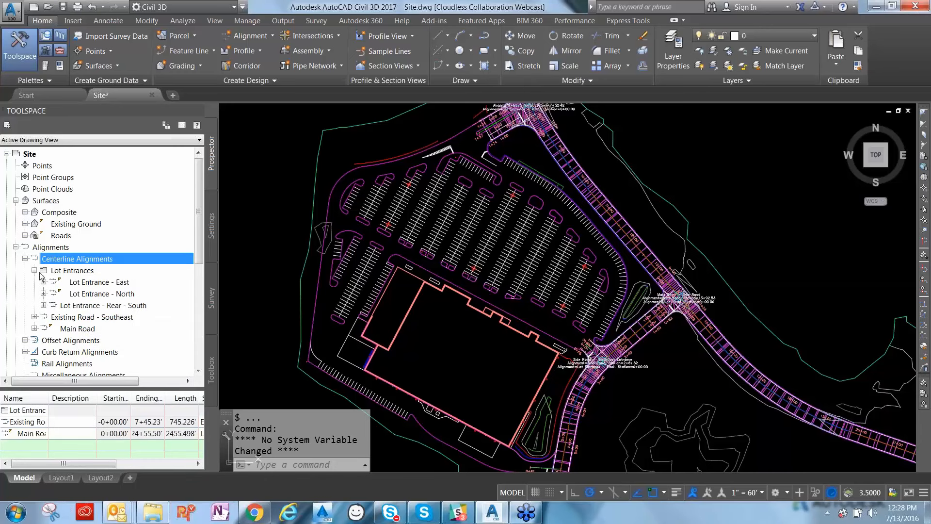
Review the options for the contained alignments when deleting the Lot Entrances folder, and cancel the deletion
{"action": "left_click", "coordinate": [68, 274]}
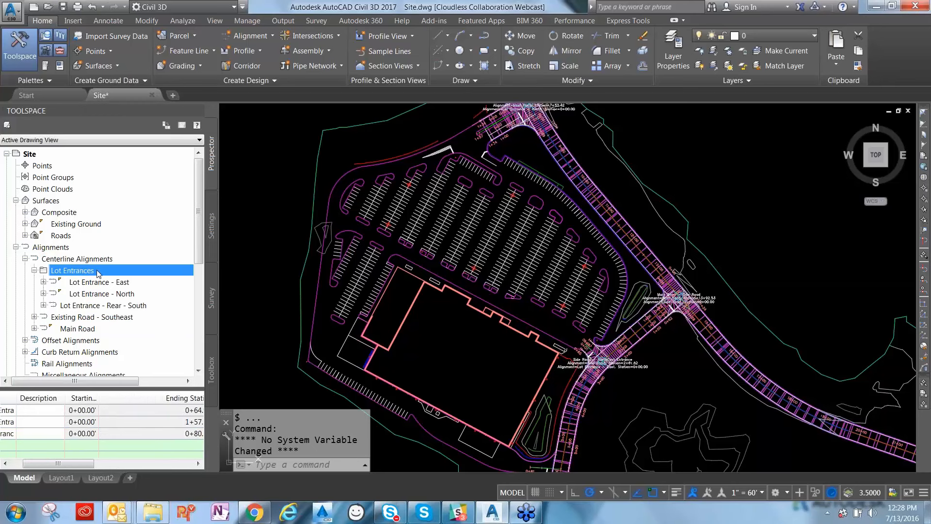
{"action": "right_click", "coordinate": [96, 274]}
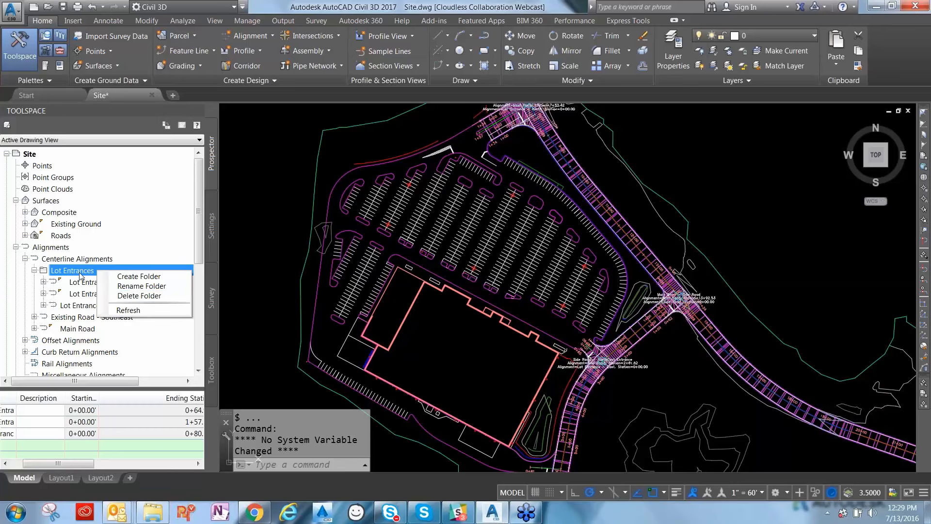
{"action": "left_click", "coordinate": [139, 296]}
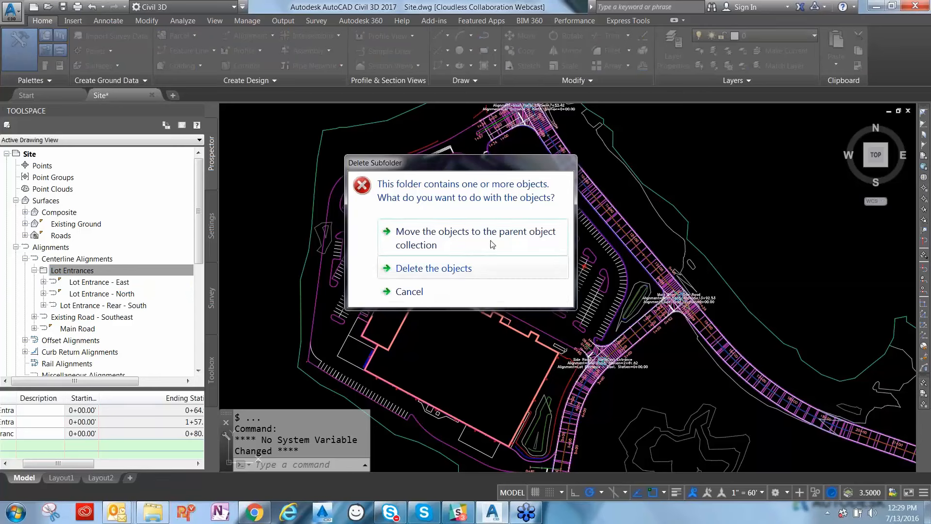
{"action": "left_click", "coordinate": [410, 291]}
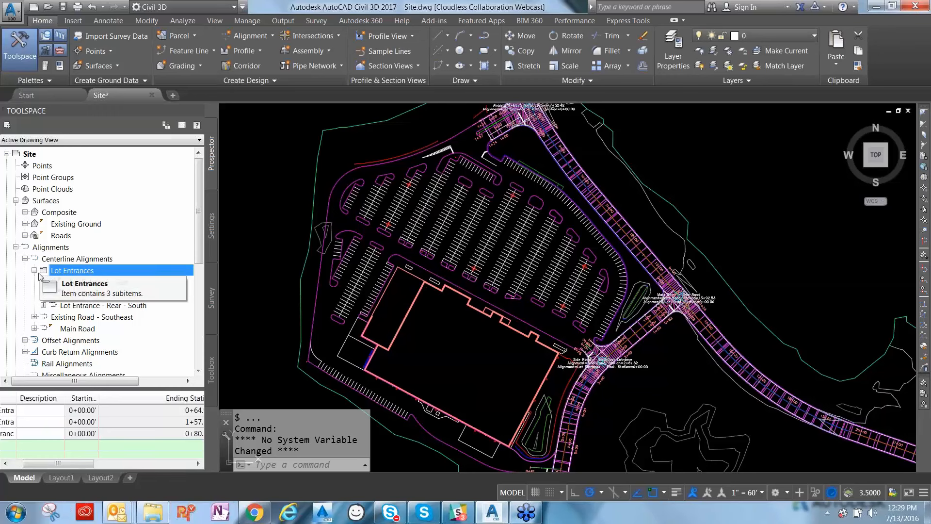
{"action": "double_click", "coordinate": [41, 270]}
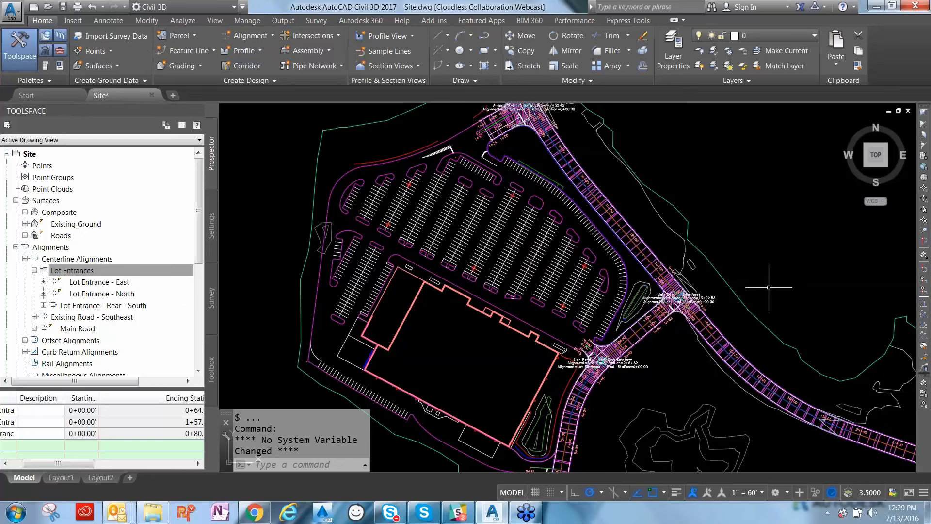
Start creating data shortcuts and include the Corridors category with the Roads corridor
{"action": "left_click", "coordinate": [257, 21]}
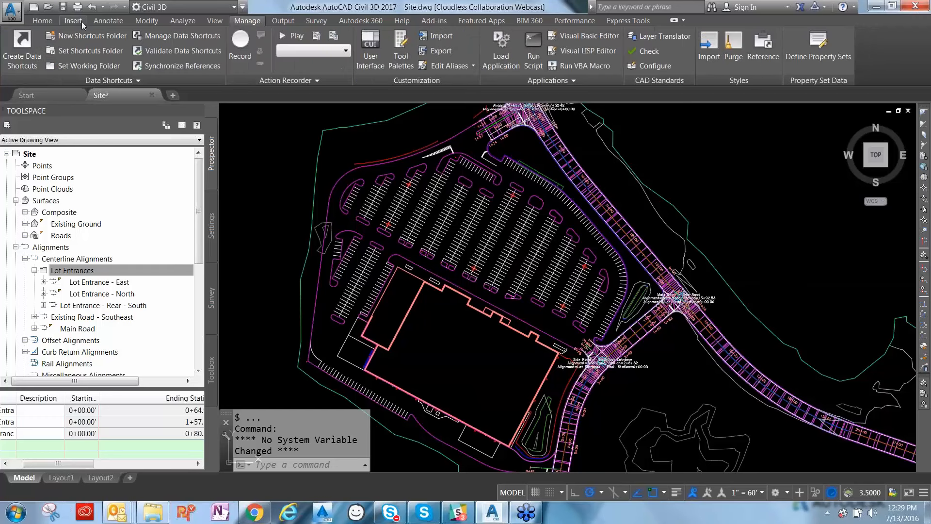
{"action": "left_click", "coordinate": [33, 36]}
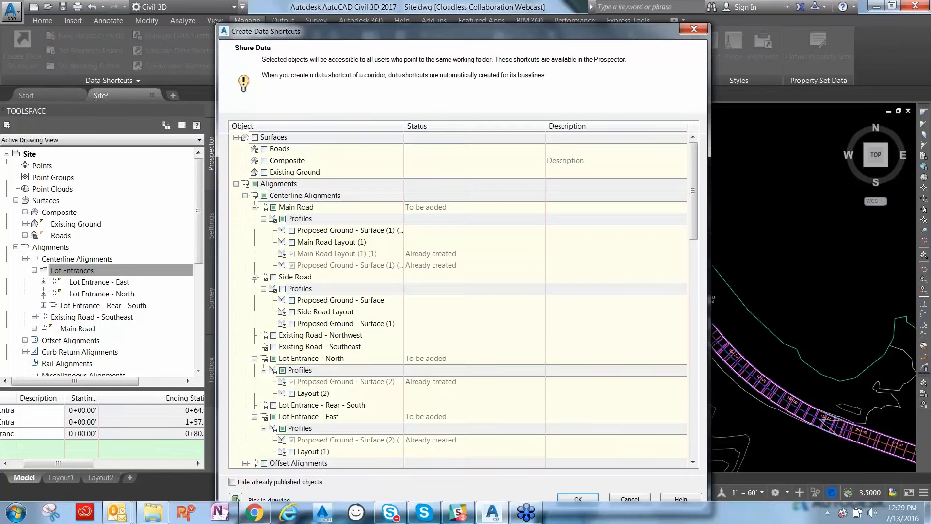
{"action": "left_click", "coordinate": [236, 184]}
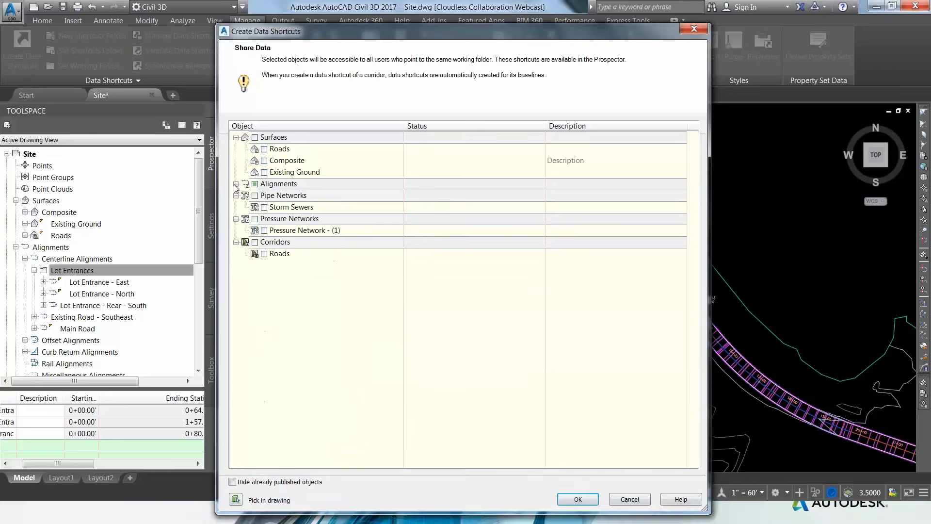
{"action": "left_click", "coordinate": [254, 242]}
{"action": "left_click", "coordinate": [254, 242]}
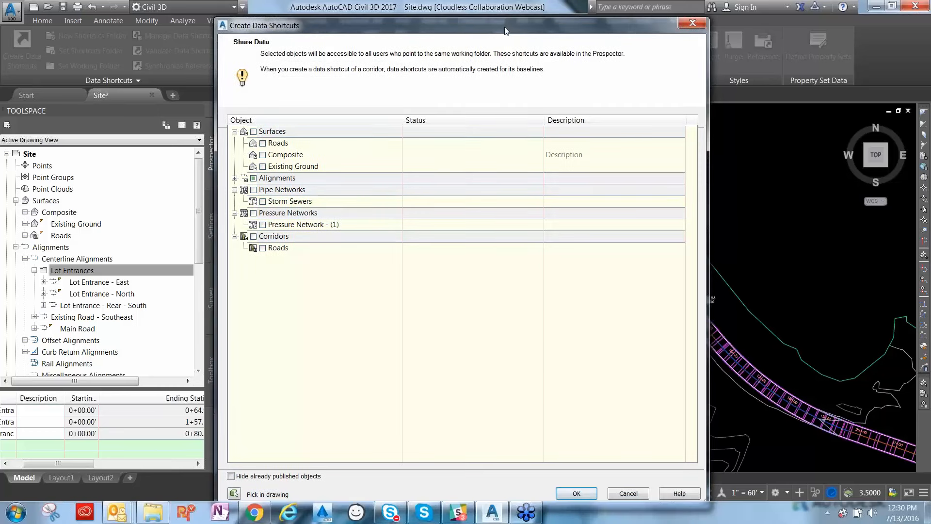
{"action": "left_click_drag", "start_coordinate": [504, 27], "coordinate": [505, 9]}
{"action": "left_click", "coordinate": [253, 221]}
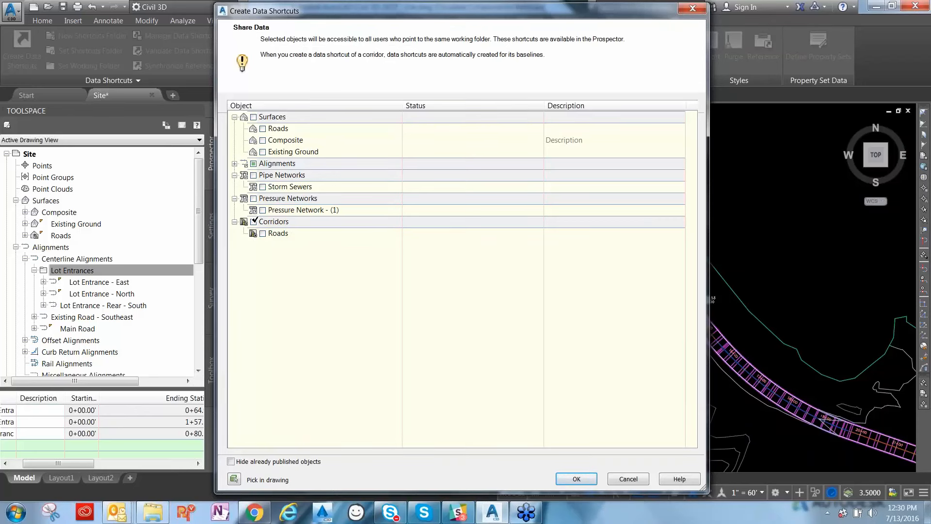
{"action": "left_click", "coordinate": [253, 221]}
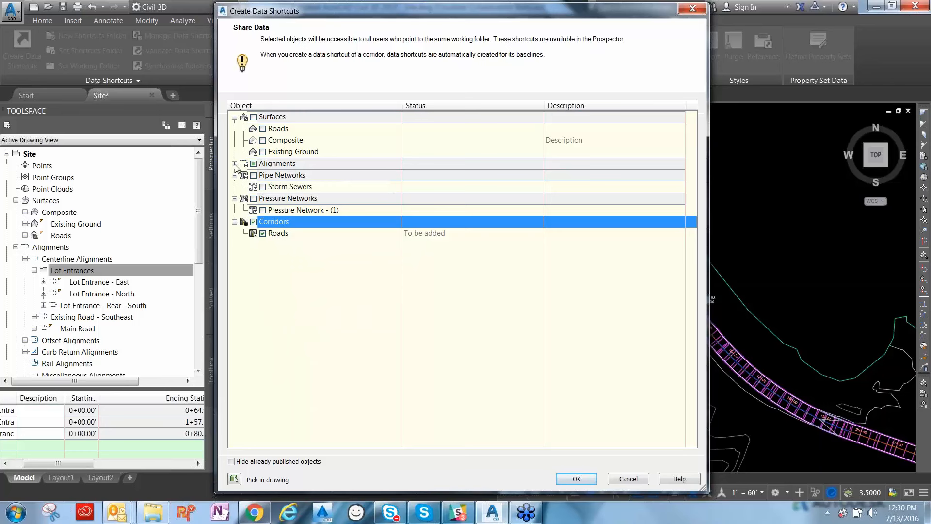
Check the corridor's baseline alignments in the shortcut list, and include all Offset Alignments and Surfaces in the data shortcuts
{"action": "left_click", "coordinate": [234, 163]}
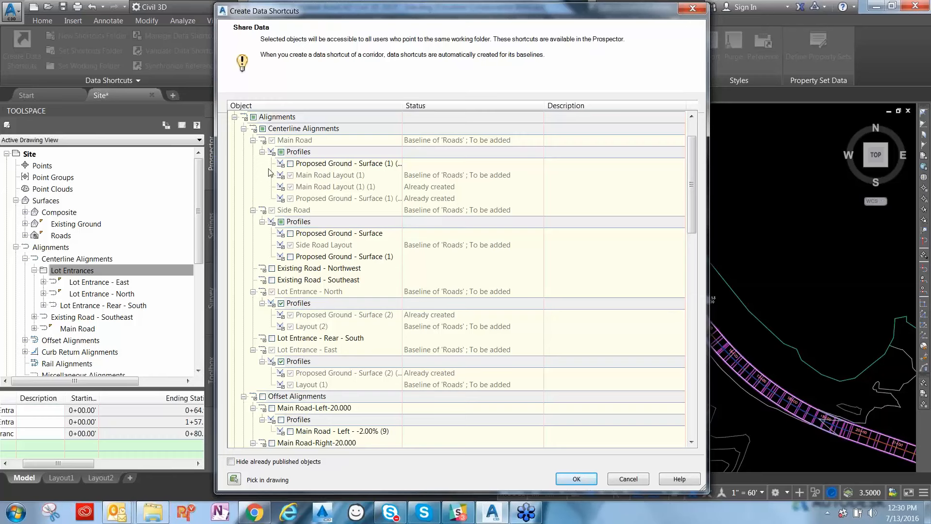
{"action": "left_click_drag", "start_coordinate": [691, 174], "coordinate": [683, 242]}
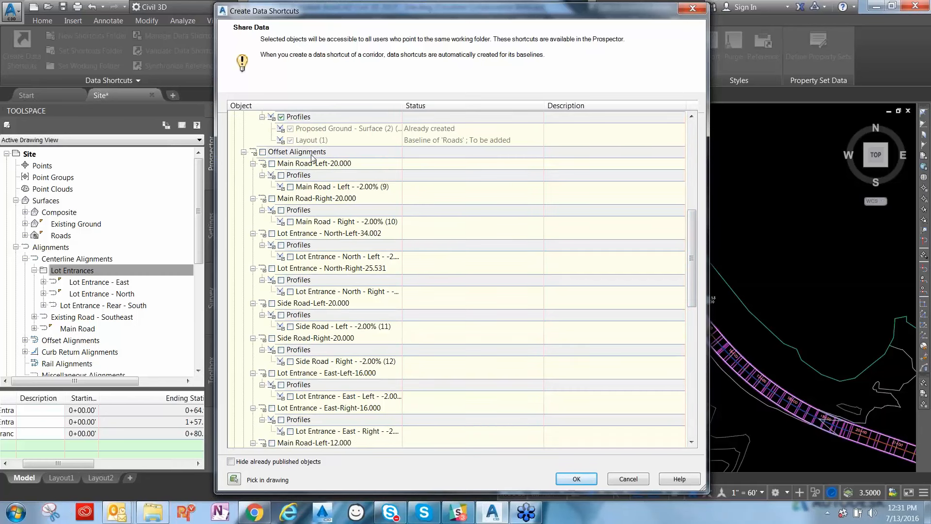
{"action": "left_click_drag", "start_coordinate": [693, 290], "coordinate": [693, 192]}
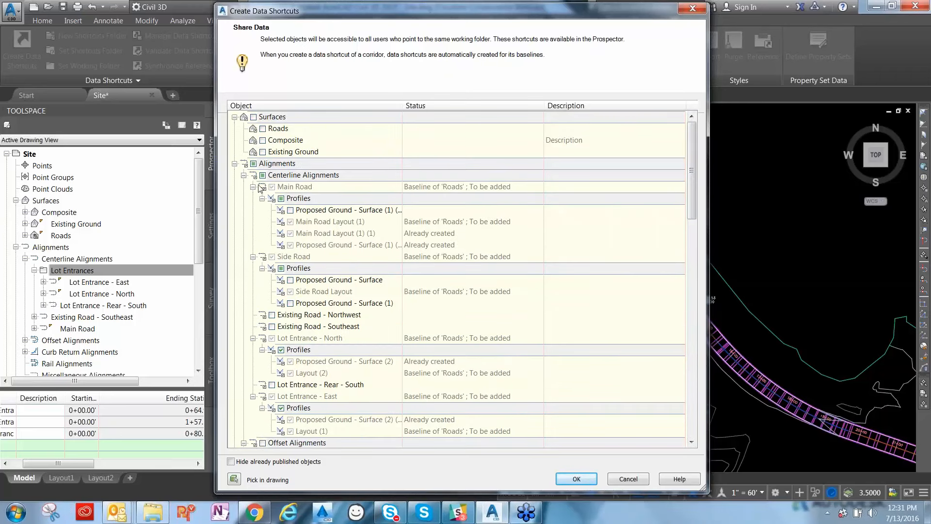
{"action": "left_click", "coordinate": [244, 175]}
{"action": "left_click", "coordinate": [244, 186]}
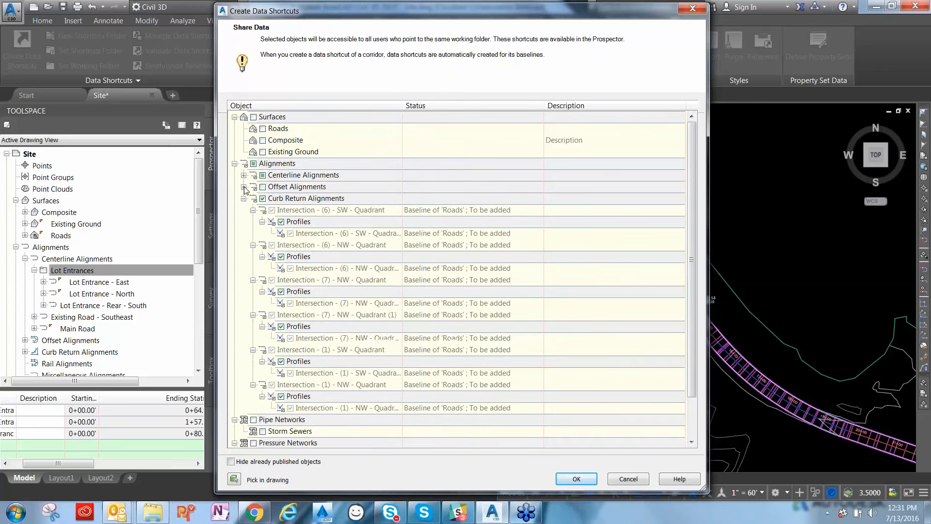
{"action": "left_click", "coordinate": [243, 199]}
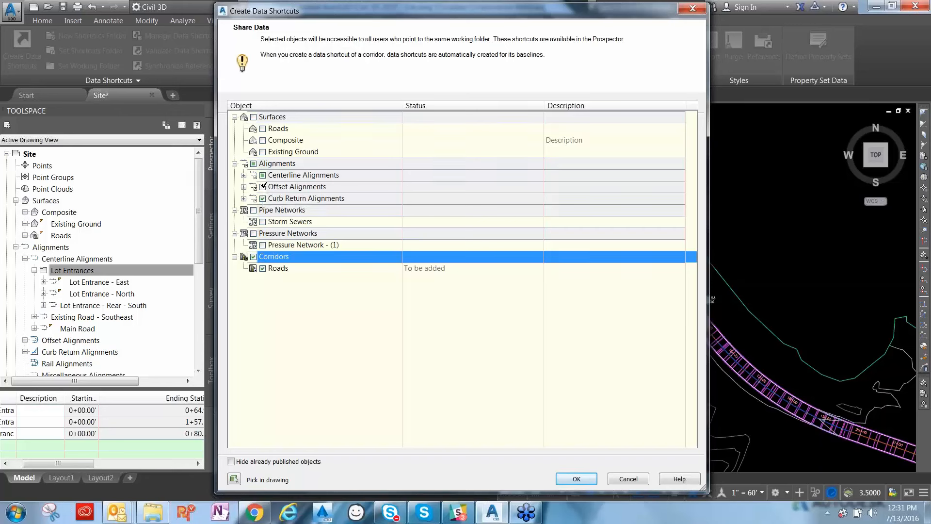
{"action": "left_click", "coordinate": [263, 186]}
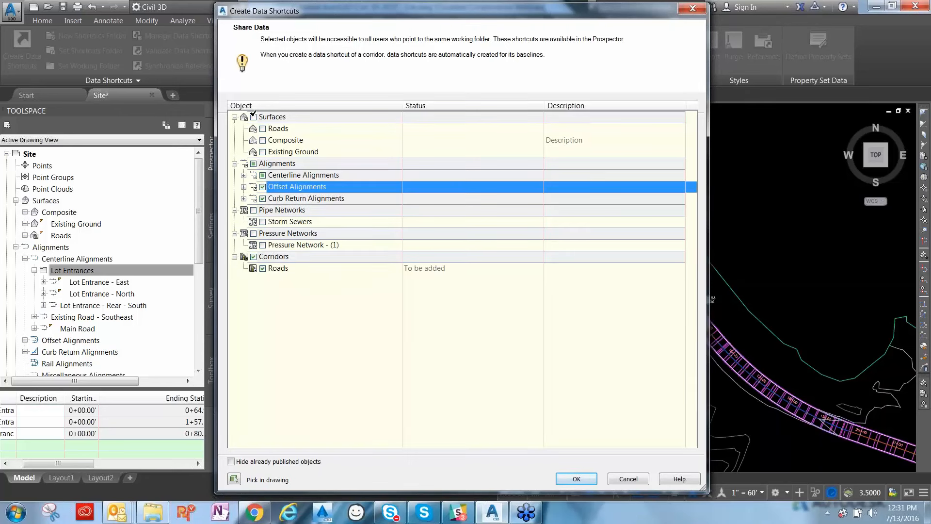
{"action": "left_click", "coordinate": [253, 115]}
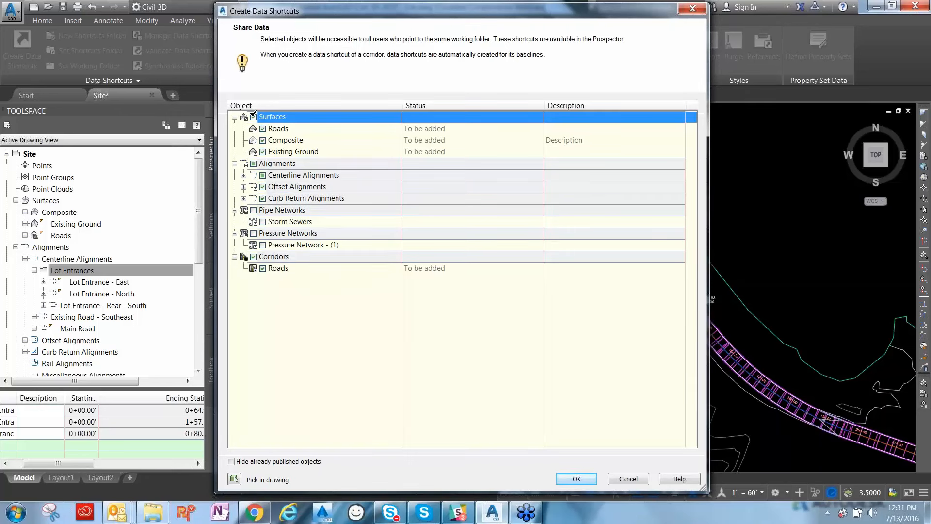
Create the data shortcuts for the selected objects and check the Roads corridor among the project's data shortcuts
{"action": "left_click", "coordinate": [591, 480]}
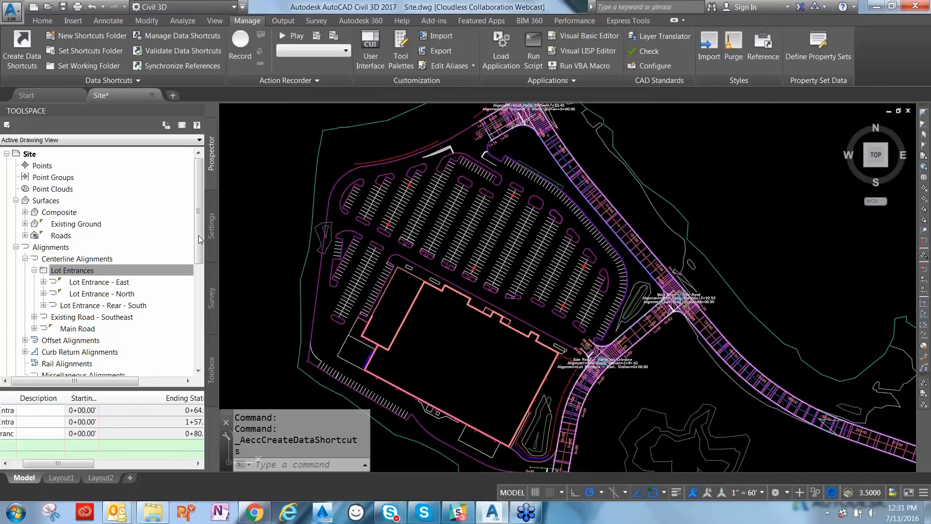
{"action": "left_click", "coordinate": [16, 248]}
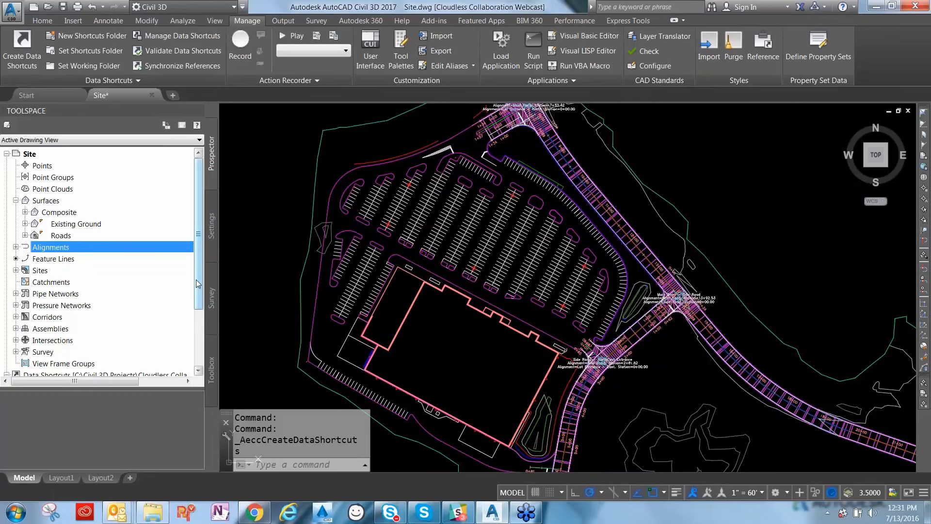
{"action": "scroll", "coordinate": [97, 310], "scroll_direction": "down", "scroll_amount": 3}
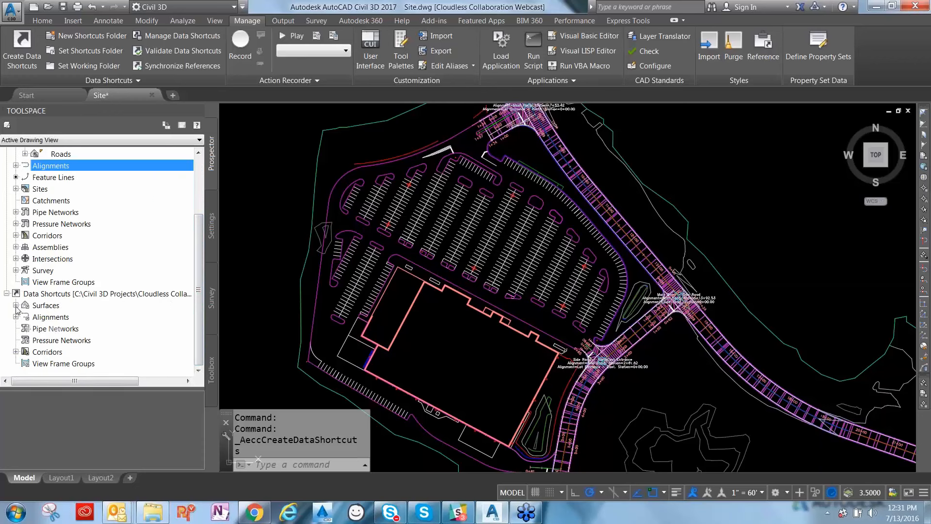
{"action": "left_click", "coordinate": [16, 351]}
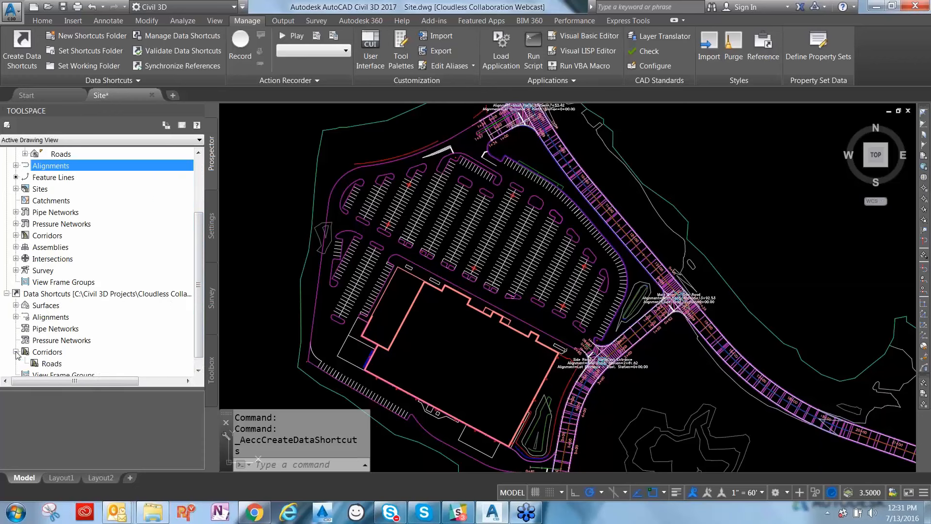
{"action": "left_click", "coordinate": [52, 363]}
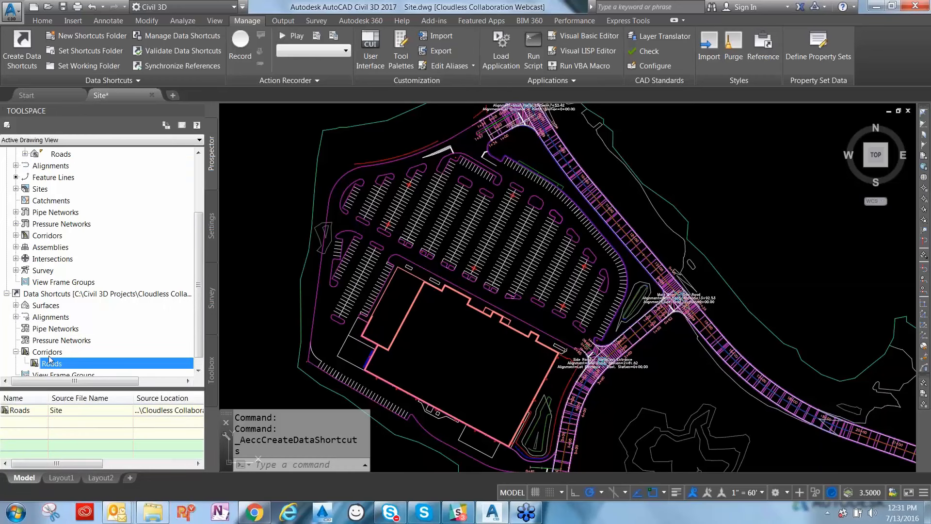
Examine the Surfaces shortcuts and the folder organization of the Centerline Alignments shortcuts
{"action": "left_click", "coordinate": [16, 305]}
{"action": "left_click", "coordinate": [16, 305]}
{"action": "left_click", "coordinate": [16, 317]}
{"action": "scroll", "coordinate": [25, 272], "scroll_direction": "down", "scroll_amount": 2}
{"action": "left_click", "coordinate": [25, 259]}
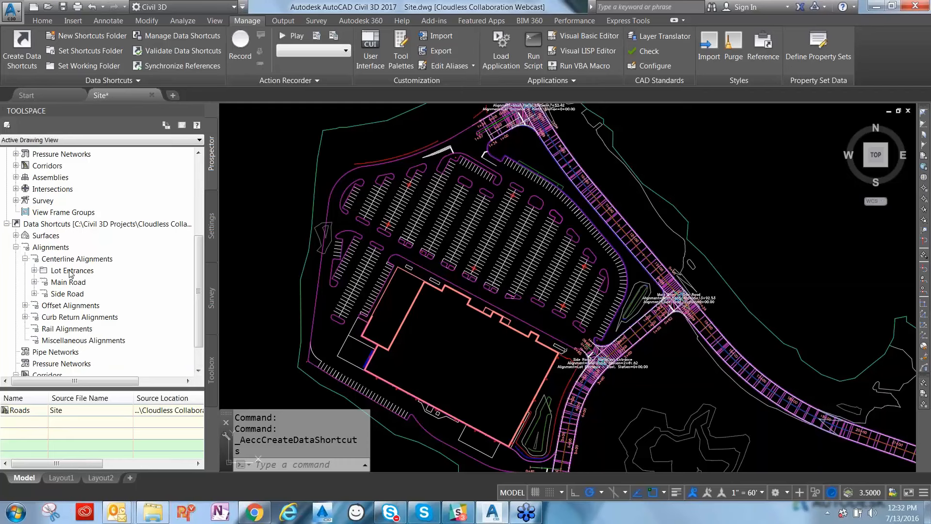
Compare the Lot Entrances folder in the drawing with its data shortcuts counterpart, and check the profiles under the Main Road shortcut
{"action": "scroll", "coordinate": [63, 233], "scroll_direction": "up", "scroll_amount": 5}
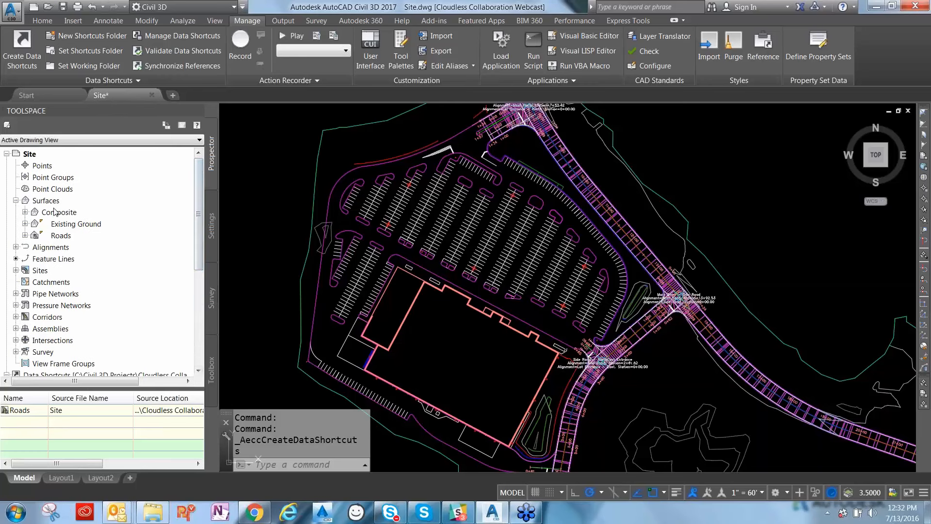
{"action": "left_click", "coordinate": [16, 248]}
{"action": "left_click", "coordinate": [25, 259]}
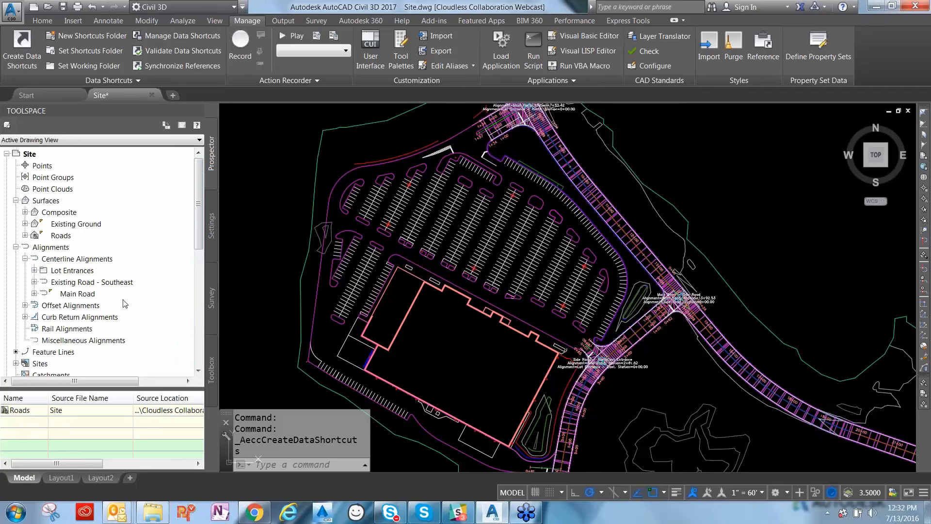
{"action": "left_click", "coordinate": [71, 270]}
{"action": "left_click_drag", "start_coordinate": [200, 244], "coordinate": [199, 361]}
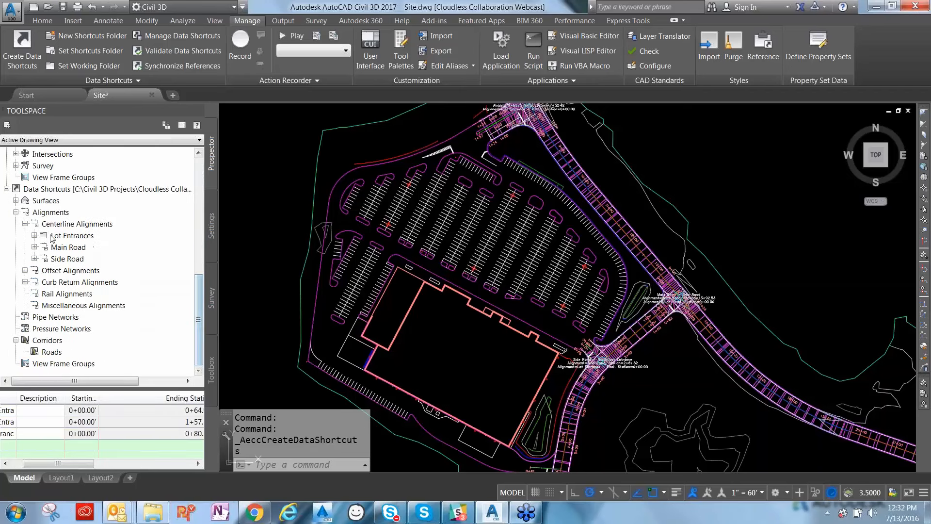
{"action": "left_click", "coordinate": [34, 236]}
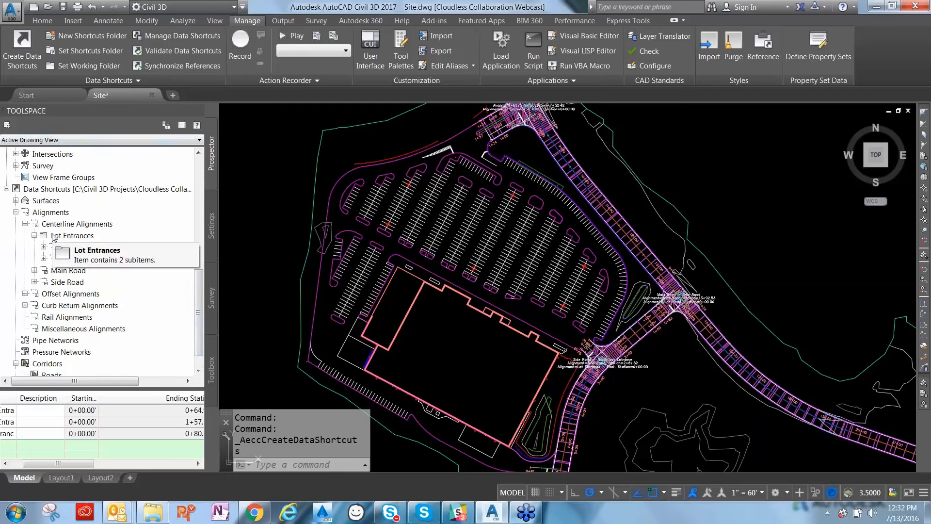
{"action": "left_click", "coordinate": [34, 270]}
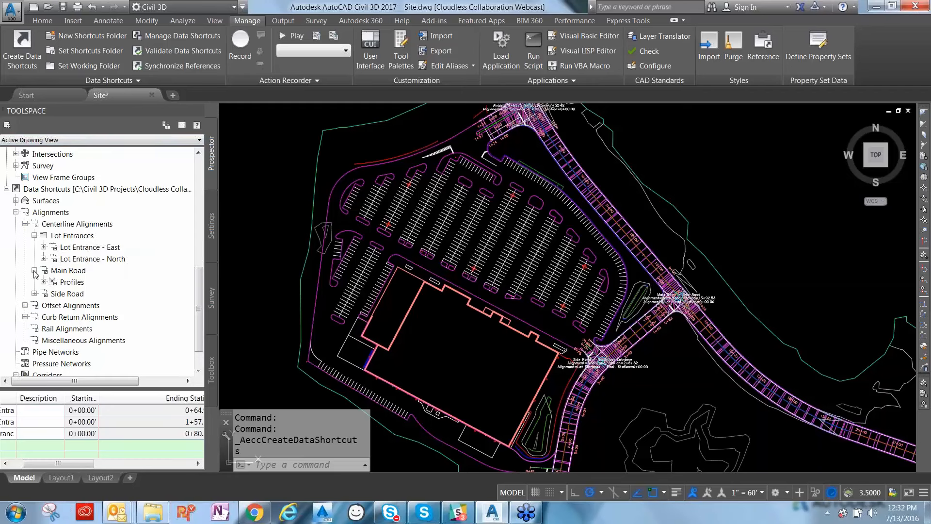
{"action": "left_click", "coordinate": [34, 271]}
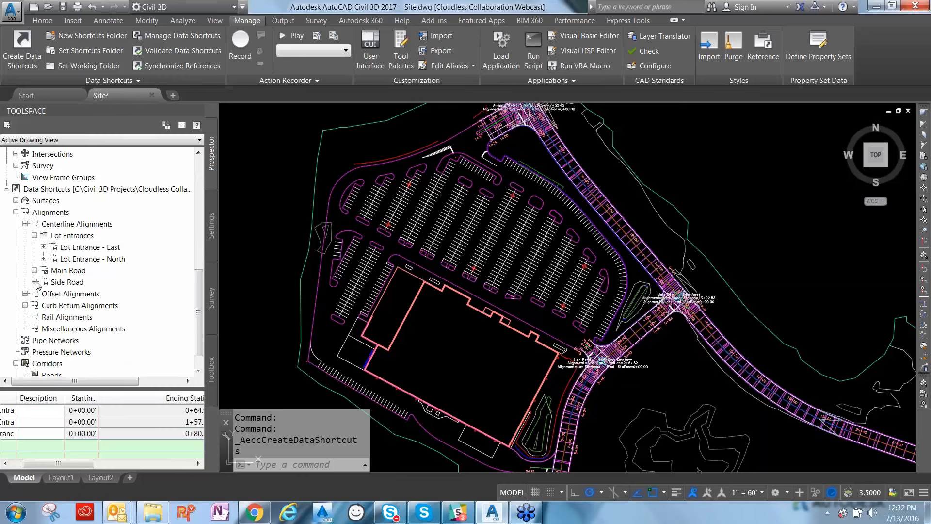
Create a folder named Lot Entrance Offsets under the Offset Alignments data shortcuts
{"action": "left_click", "coordinate": [25, 293]}
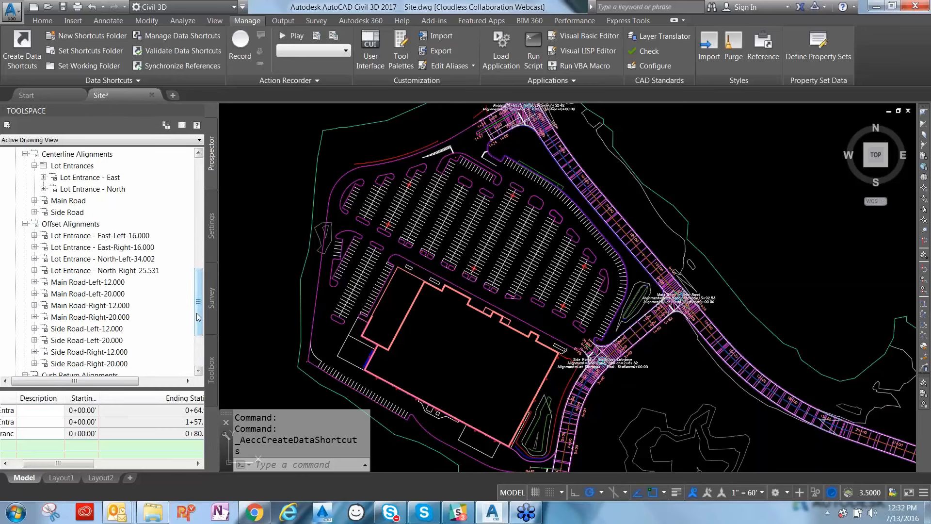
{"action": "left_click_drag", "start_coordinate": [198, 318], "coordinate": [198, 325]}
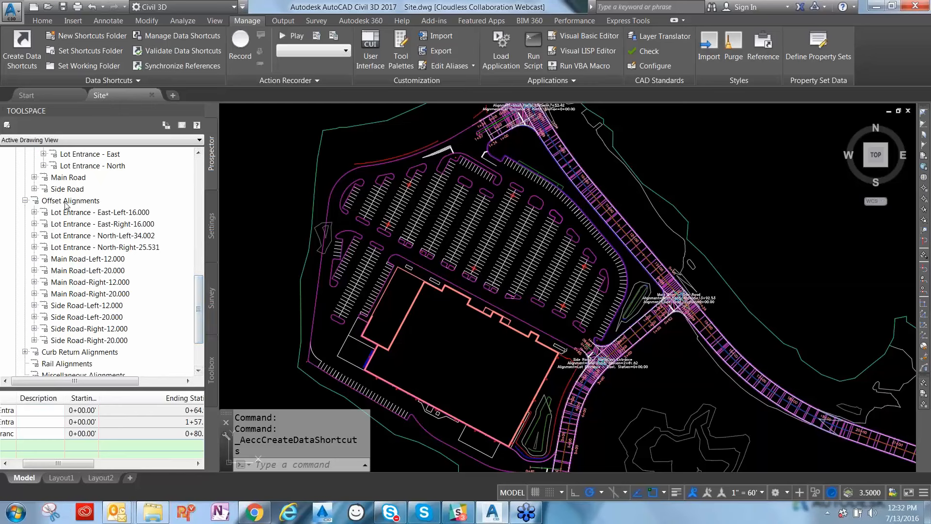
{"action": "left_click", "coordinate": [67, 203]}
{"action": "right_click", "coordinate": [109, 198]}
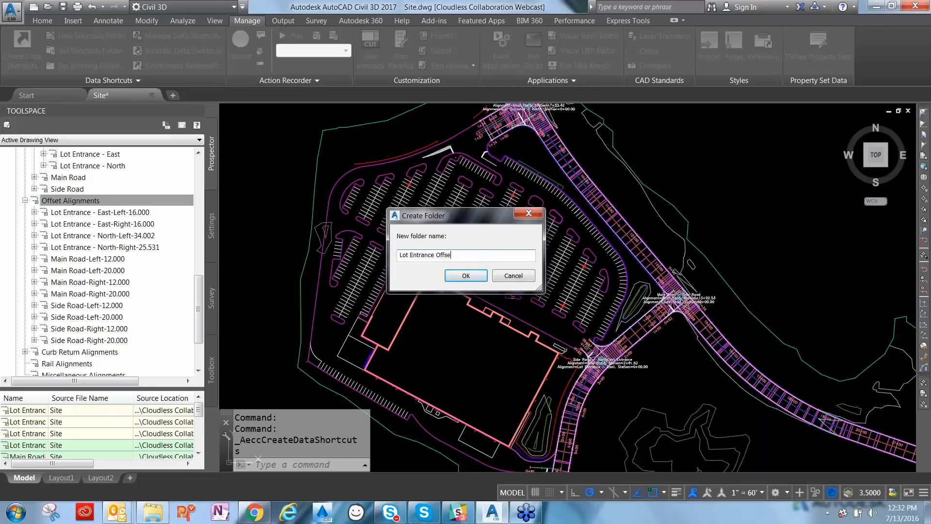
{"action": "left_click", "coordinate": [466, 275]}
Move the four Lot Entrance East and North offset alignment shortcuts together into the Lot Entrance Offsets folder
{"action": "left_click", "coordinate": [66, 225]}
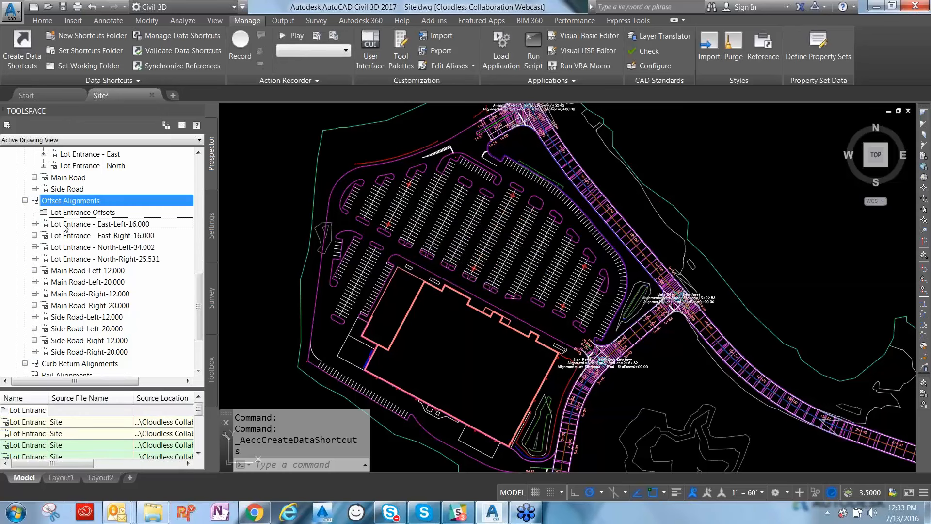
{"action": "left_click", "coordinate": [68, 261], "text": "shift"}
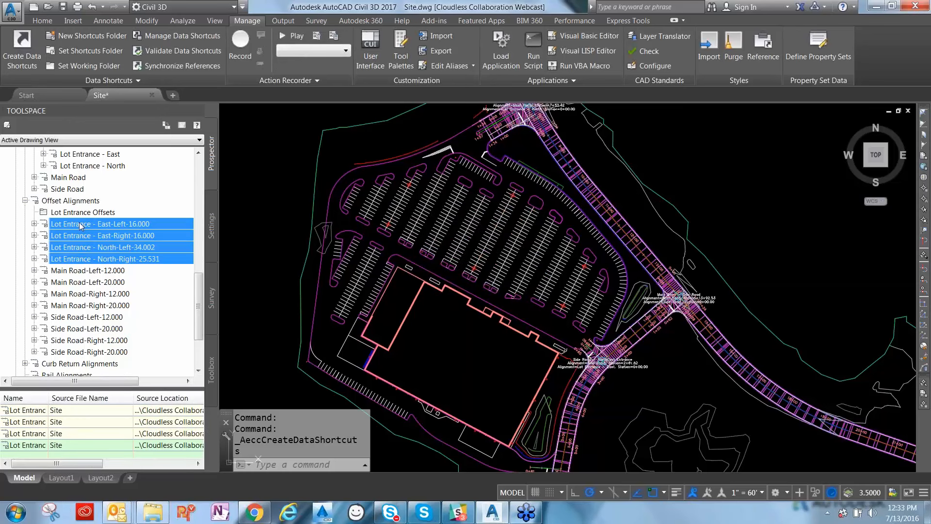
{"action": "left_click_drag", "start_coordinate": [81, 222], "coordinate": [81, 212]}
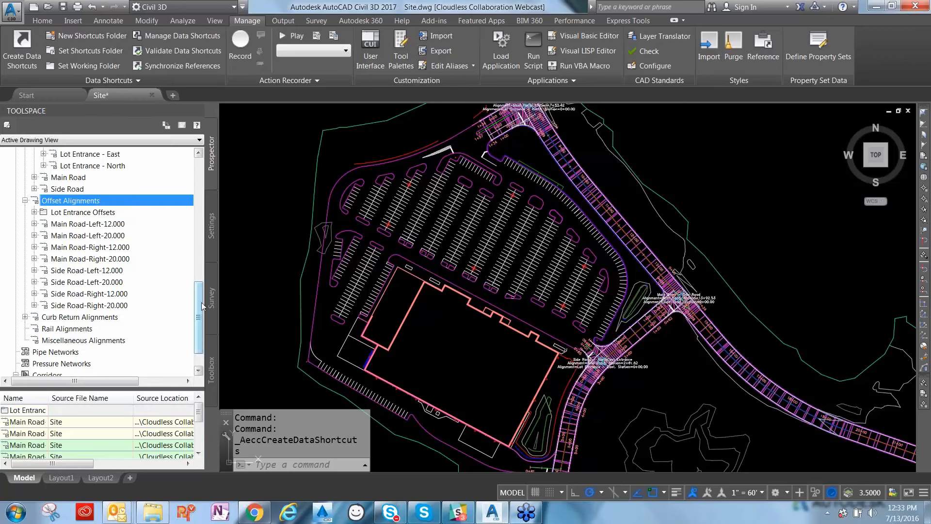
Start a new drawing and select the Roads corridor among its data shortcuts
{"action": "left_click_drag", "start_coordinate": [199, 310], "coordinate": [198, 185]}
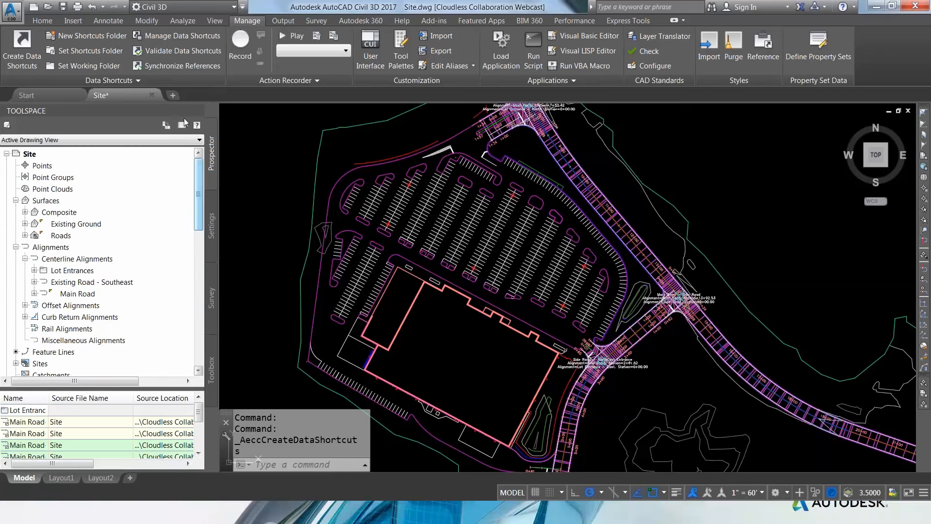
{"action": "left_click", "coordinate": [173, 95]}
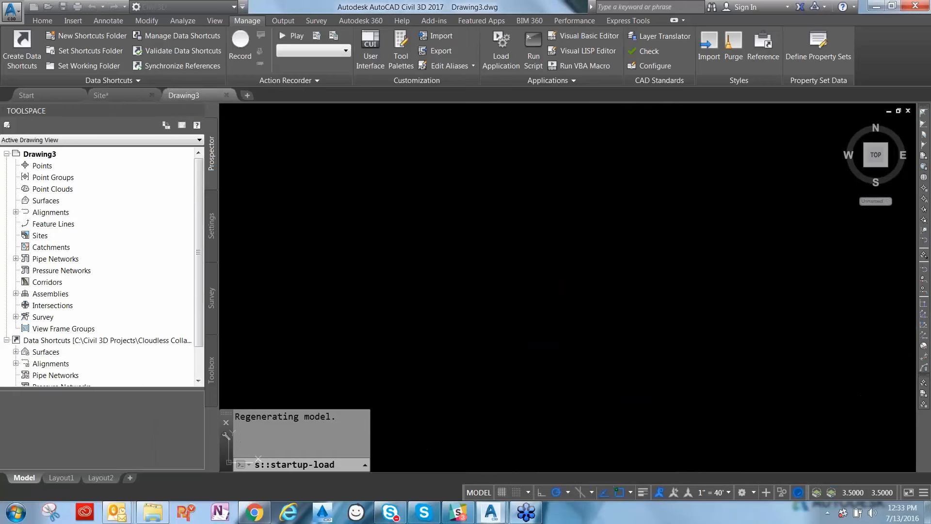
{"action": "left_click_drag", "start_coordinate": [199, 233], "coordinate": [199, 260]}
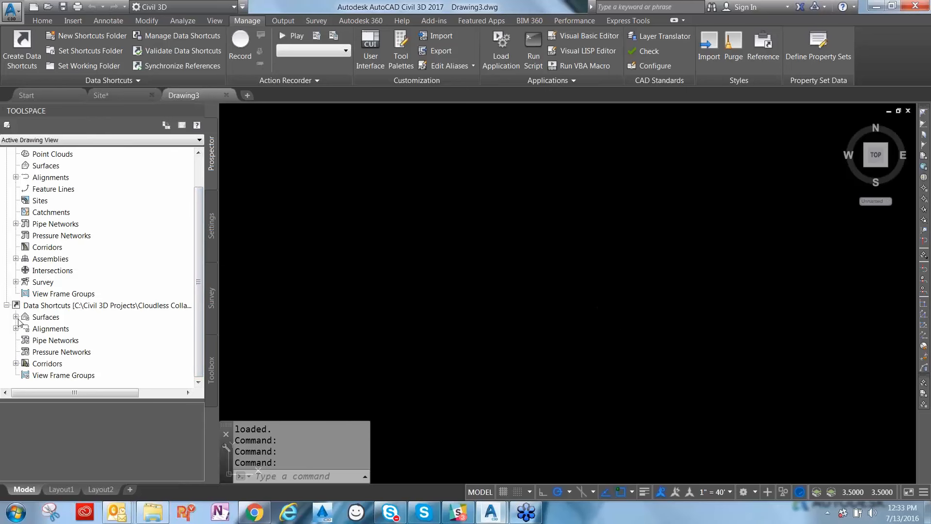
{"action": "left_click", "coordinate": [16, 363]}
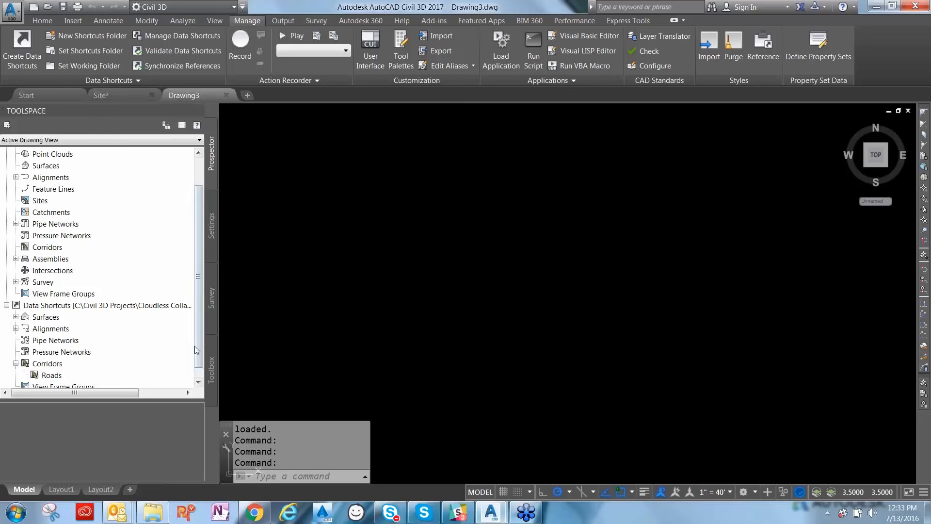
{"action": "left_click_drag", "start_coordinate": [198, 339], "coordinate": [200, 353]}
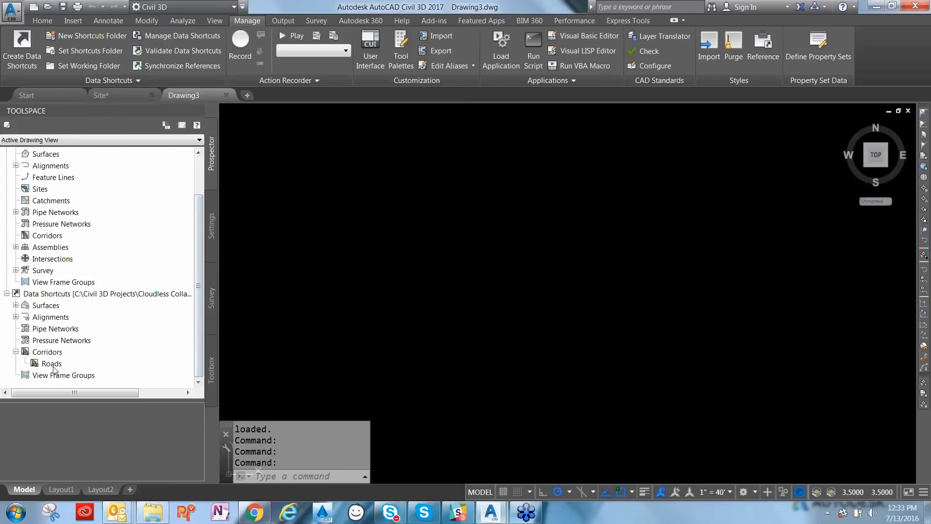
{"action": "left_click", "coordinate": [54, 365]}
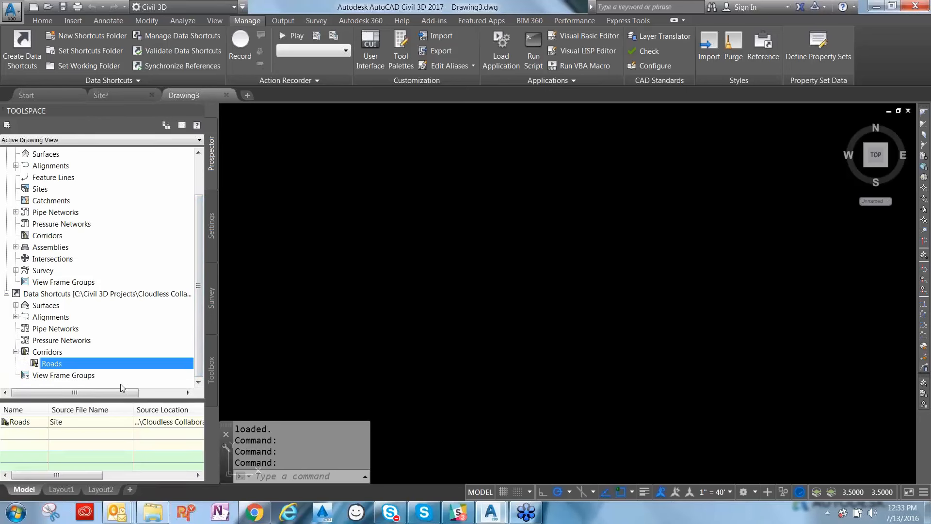
Create a reference to the Roads corridor in the new drawing, keeping the name Roads and the Basic style, after reviewing its baselines
{"action": "right_click", "coordinate": [71, 363]}
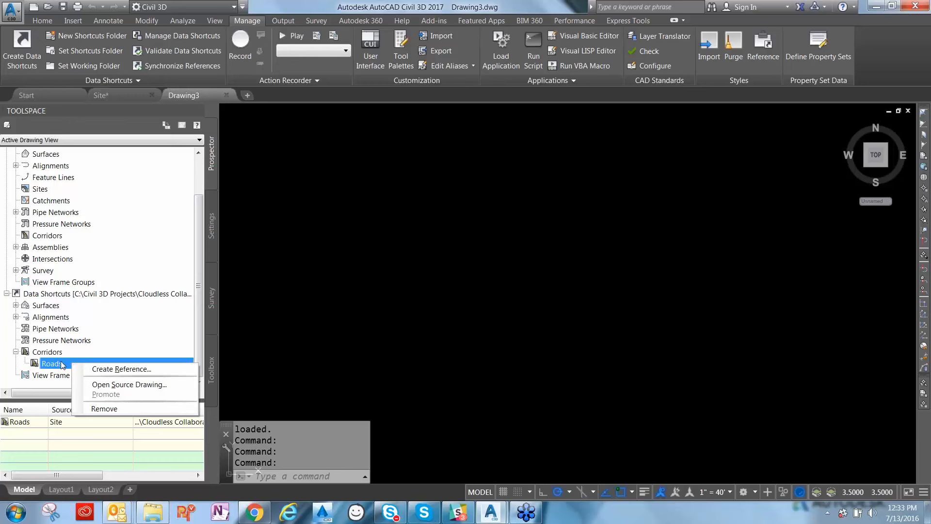
{"action": "left_click", "coordinate": [121, 344]}
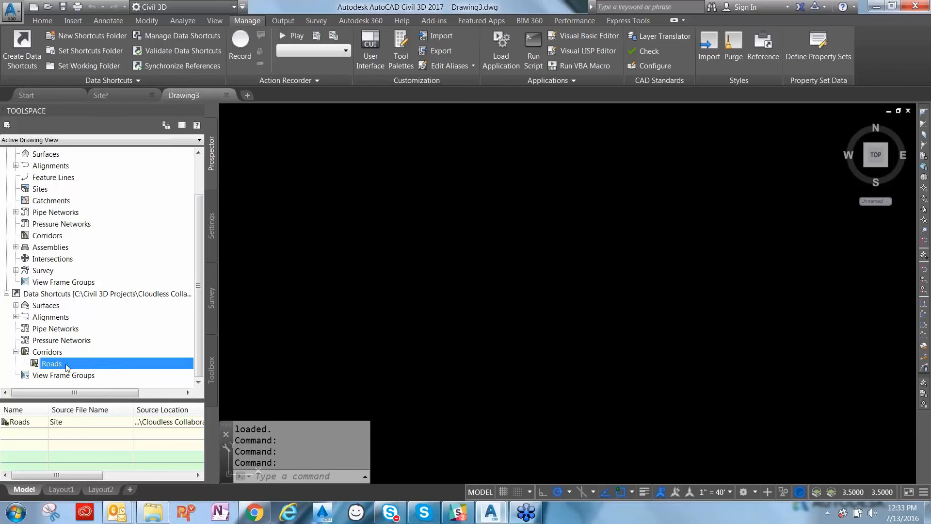
{"action": "mouse_move", "coordinate": [65, 362]}
{"action": "left_mouse_down"}
{"action": "mouse_move", "coordinate": [68, 339]}
{"action": "mouse_move", "coordinate": [65, 362]}
{"action": "mouse_move", "coordinate": [194, 354]}
{"action": "mouse_move", "coordinate": [422, 225]}
{"action": "left_mouse_up"}
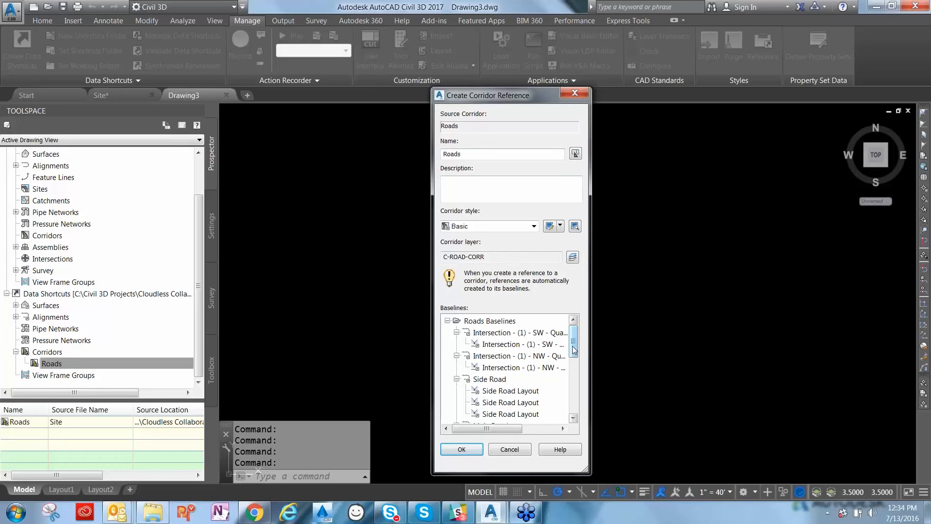
{"action": "mouse_move", "coordinate": [575, 351]}
{"action": "left_mouse_down"}
{"action": "mouse_move", "coordinate": [579, 413]}
{"action": "mouse_move", "coordinate": [577, 335]}
{"action": "left_mouse_up"}
{"action": "left_click", "coordinate": [462, 449]}
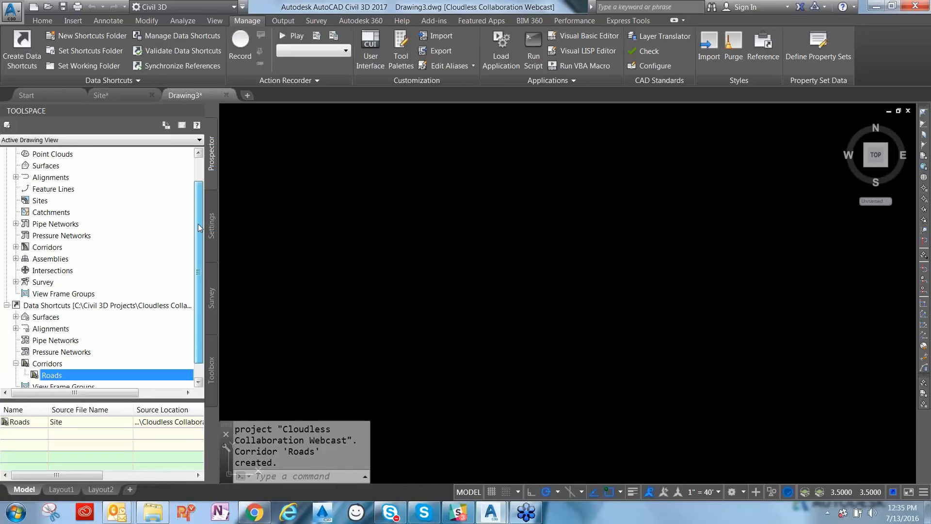
Examine the whole referenced Roads corridor and its intersections, plus the Corridors and Centerline Alignments collections of the new drawing
{"action": "left_click_drag", "start_coordinate": [199, 230], "coordinate": [199, 186]}
{"action": "type", "text": "ze"}
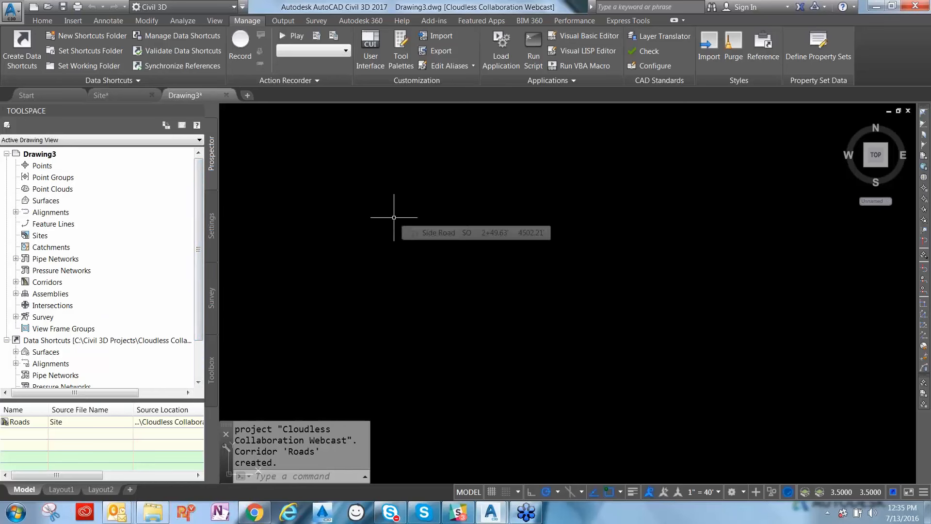
{"action": "key", "text": "Return"}
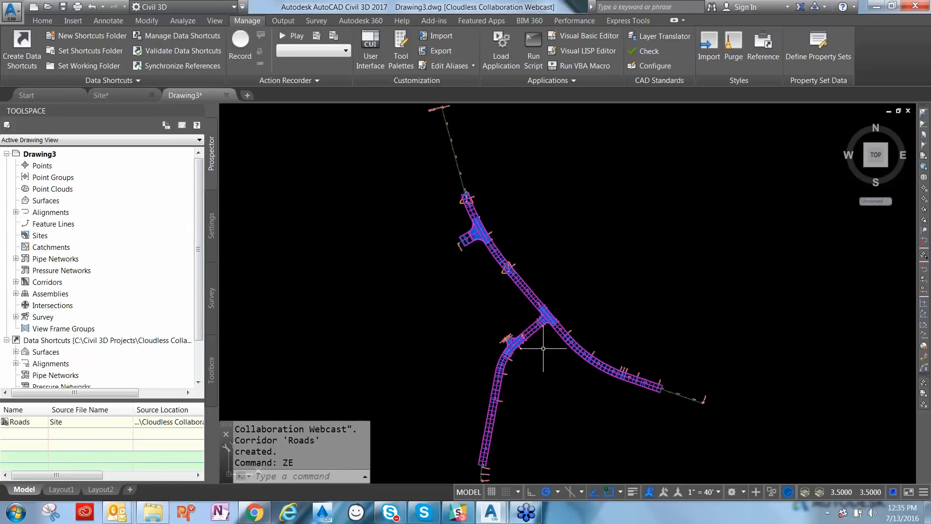
{"action": "scroll", "coordinate": [508, 349], "scroll_direction": "up", "scroll_amount": 2}
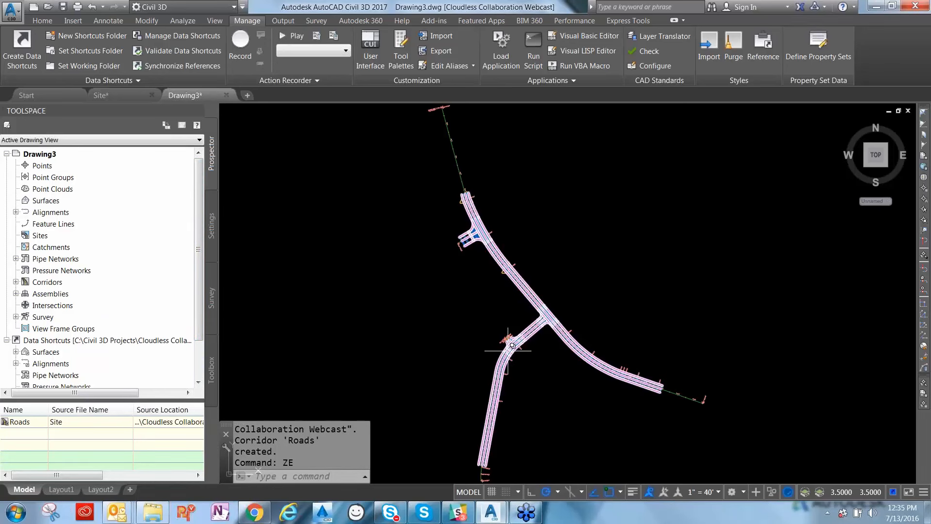
{"action": "scroll", "coordinate": [508, 350], "scroll_direction": "up", "scroll_amount": 4}
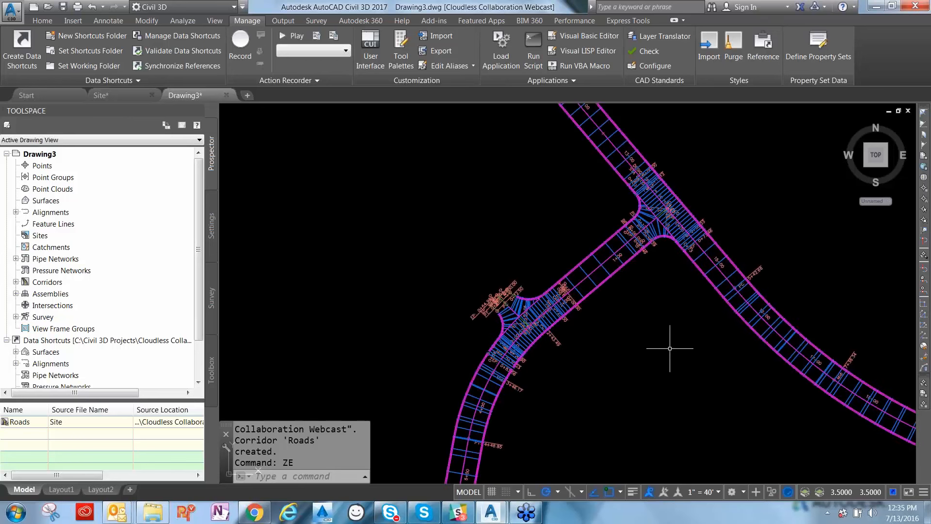
{"action": "left_click", "coordinate": [15, 212]}
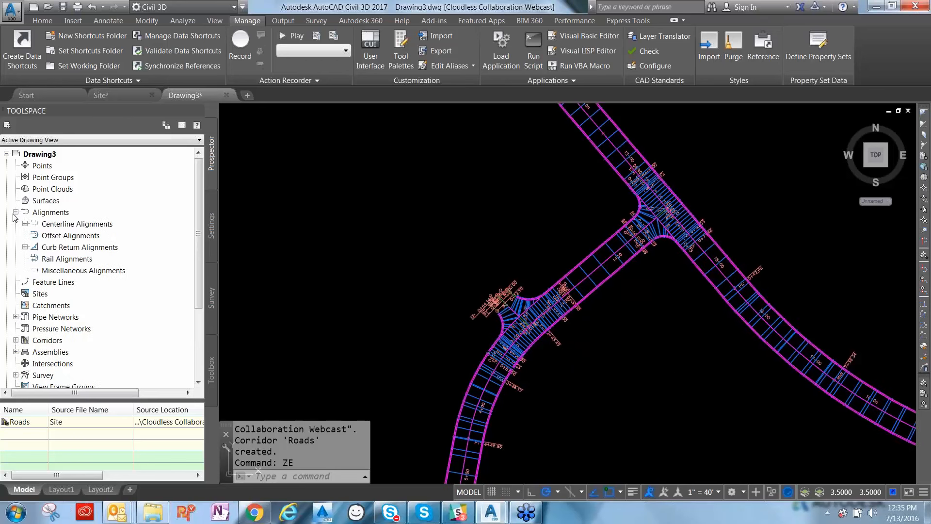
{"action": "left_click", "coordinate": [15, 340]}
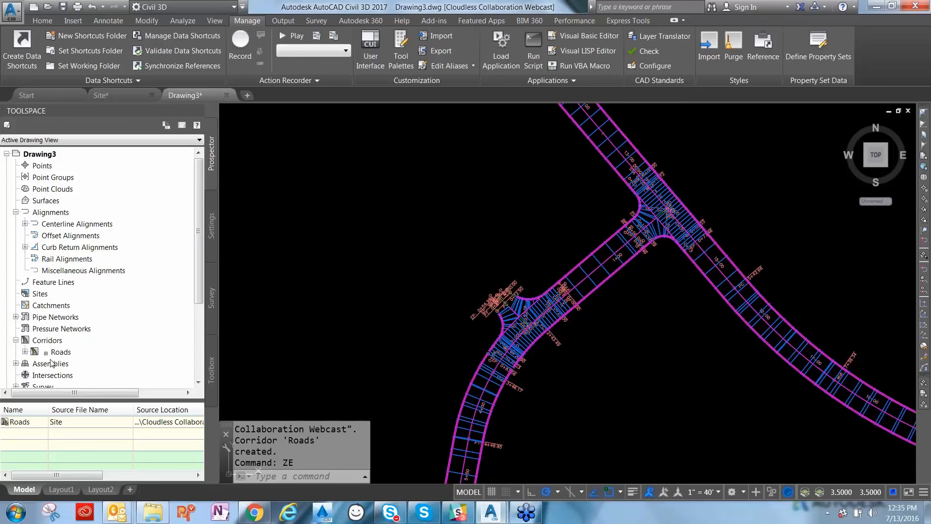
{"action": "left_click", "coordinate": [25, 223]}
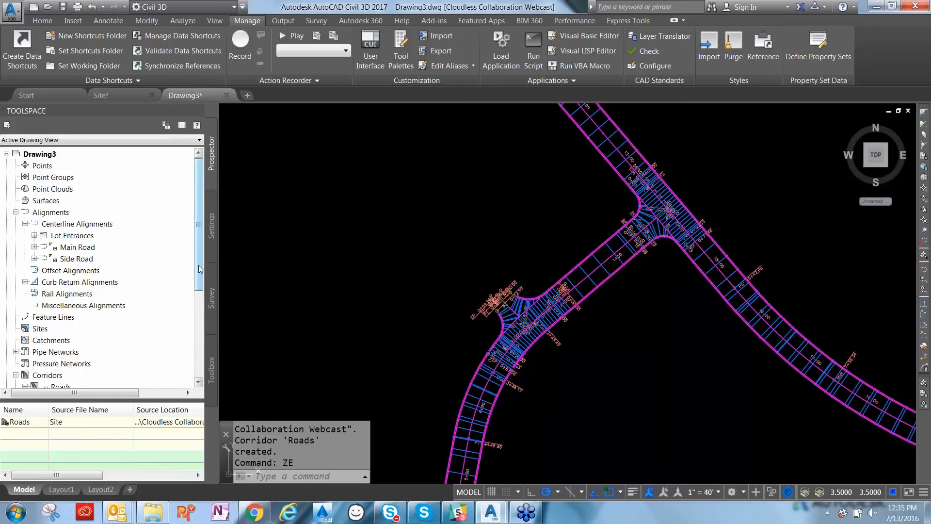
Reference the Composite, Existing Ground and Roads surface data shortcuts together into the drawing
{"action": "scroll", "coordinate": [199, 284], "scroll_direction": "down", "scroll_amount": 1}
{"action": "scroll", "coordinate": [199, 284], "scroll_direction": "down", "scroll_amount": 5}
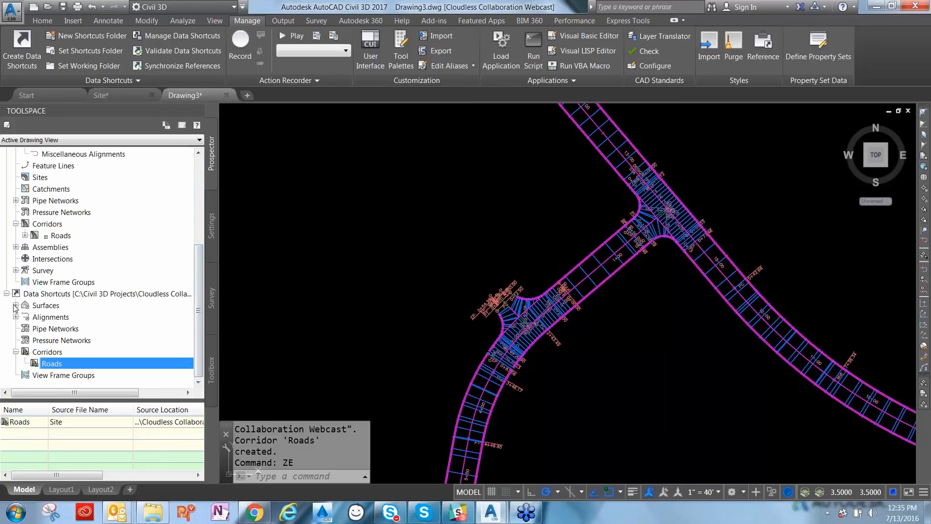
{"action": "left_click", "coordinate": [16, 317]}
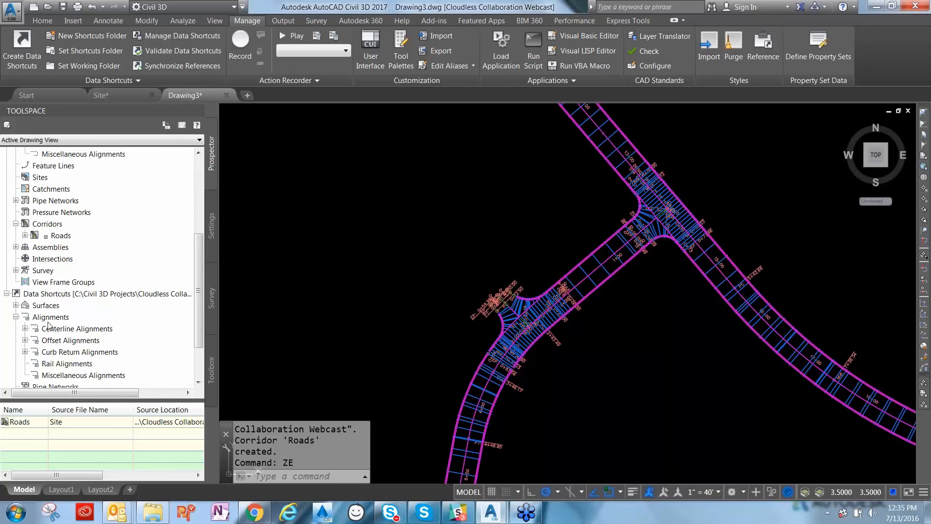
{"action": "left_click", "coordinate": [25, 340]}
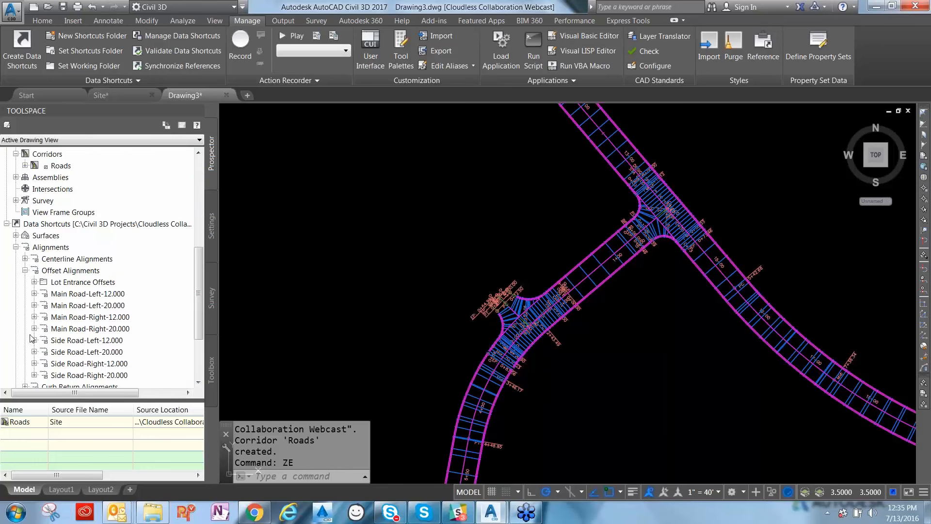
{"action": "left_click", "coordinate": [15, 236]}
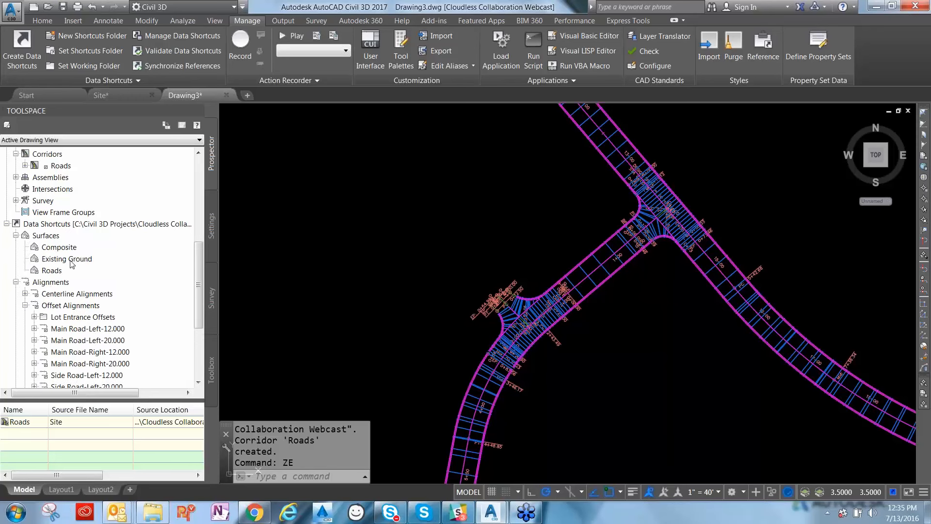
{"action": "left_click", "coordinate": [58, 246]}
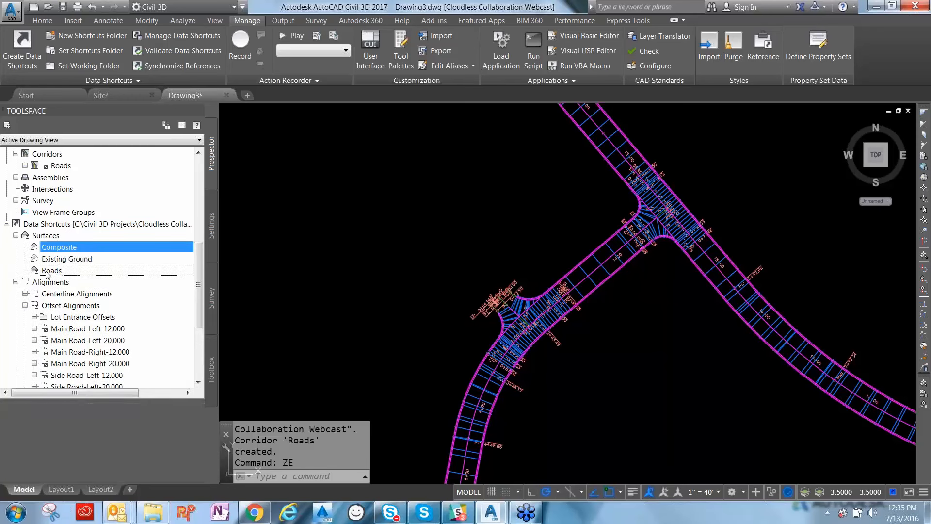
{"action": "left_click", "coordinate": [48, 271], "text": "shift"}
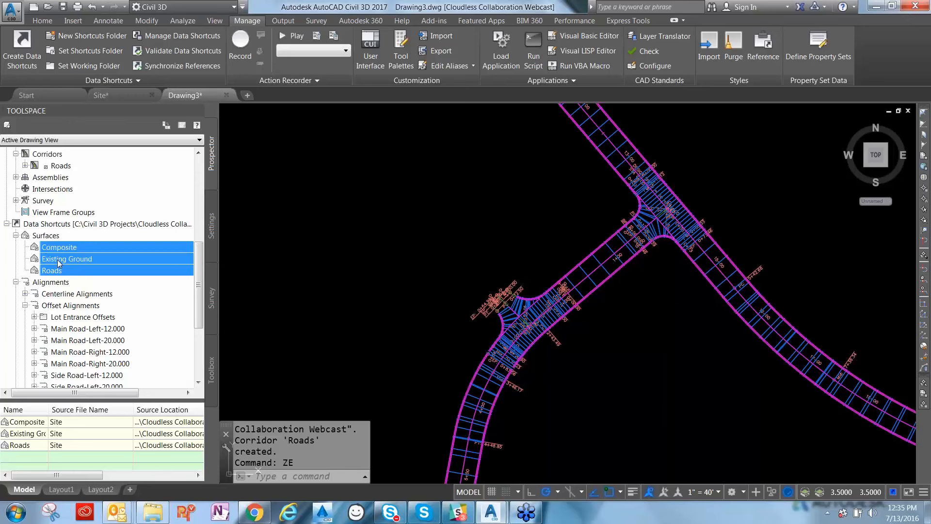
{"action": "mouse_move", "coordinate": [58, 260]}
{"action": "left_mouse_down"}
{"action": "mouse_move", "coordinate": [157, 268]}
{"action": "mouse_move", "coordinate": [300, 194]}
{"action": "left_mouse_up"}
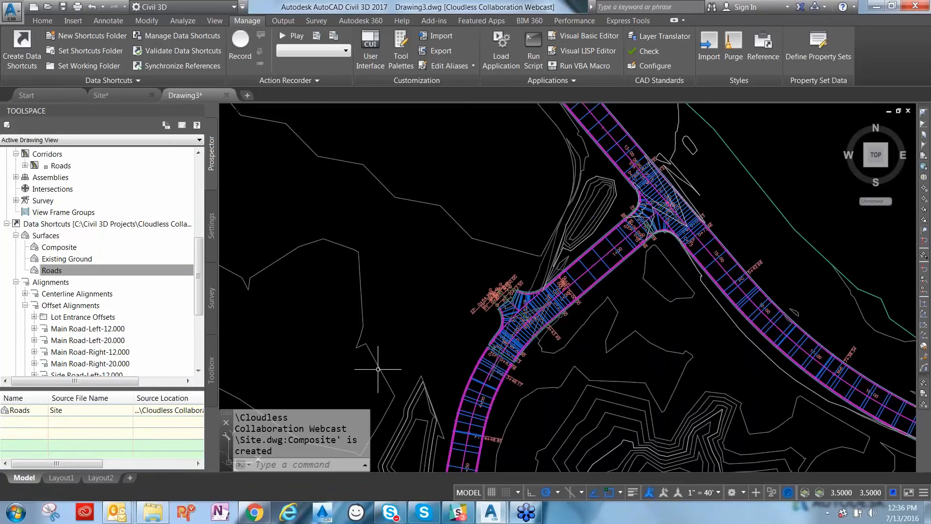
{"action": "mouse_move", "coordinate": [377, 369]}
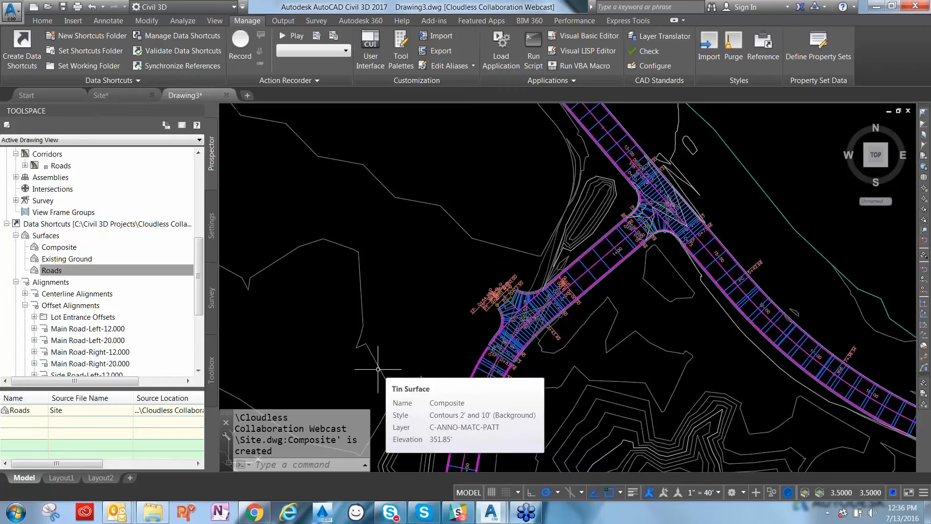
{"action": "mouse_move", "coordinate": [606, 269]}
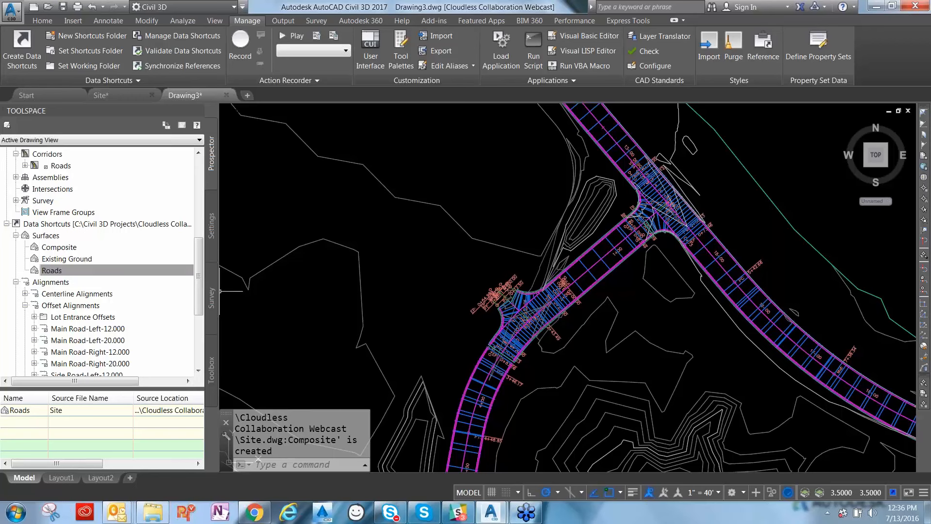
Review the alignment shortcuts grouped in the Lot Entrance Offsets data shortcut folder
{"action": "left_click_drag", "start_coordinate": [198, 279], "coordinate": [199, 315]}
{"action": "left_click", "coordinate": [63, 201]}
{"action": "left_click_drag", "start_coordinate": [145, 211], "coordinate": [100, 204]}
{"action": "left_click_drag", "start_coordinate": [198, 290], "coordinate": [195, 149]}
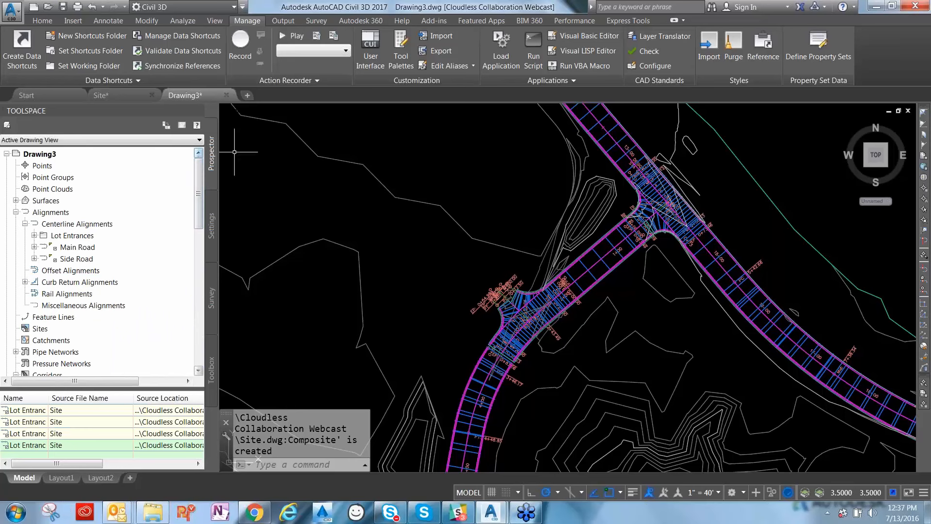
Save the drawing as Consumer Drawing in the Cloudless Collaboration Webcast folder
{"action": "left_click", "coordinate": [8, 18]}
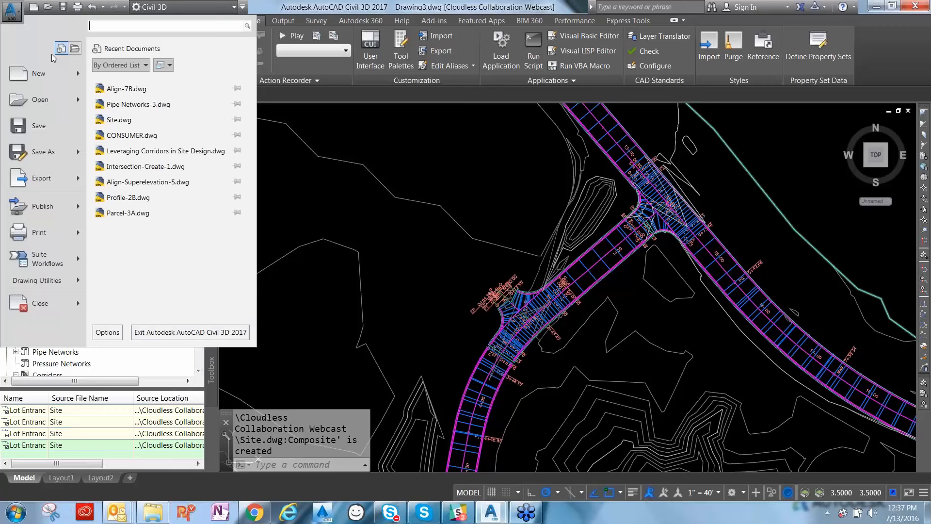
{"action": "left_click", "coordinate": [49, 128]}
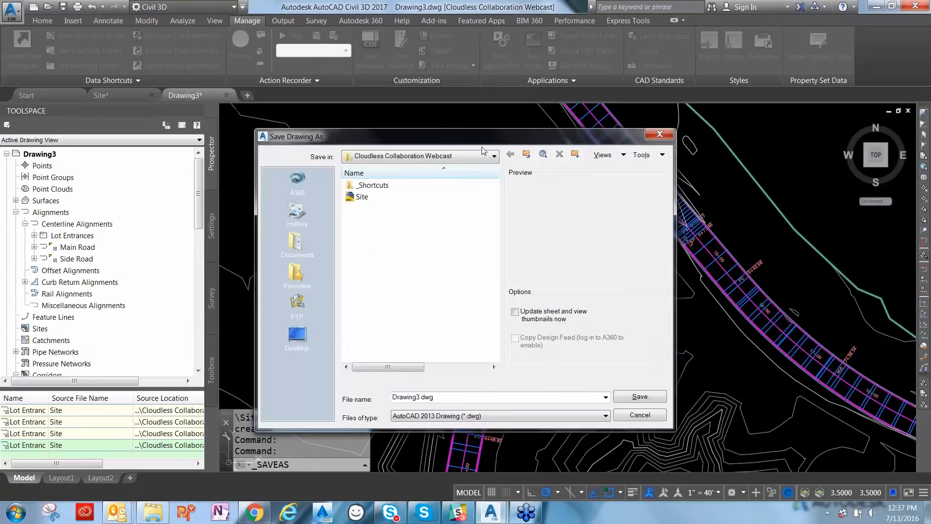
{"action": "double_click", "coordinate": [422, 396]}
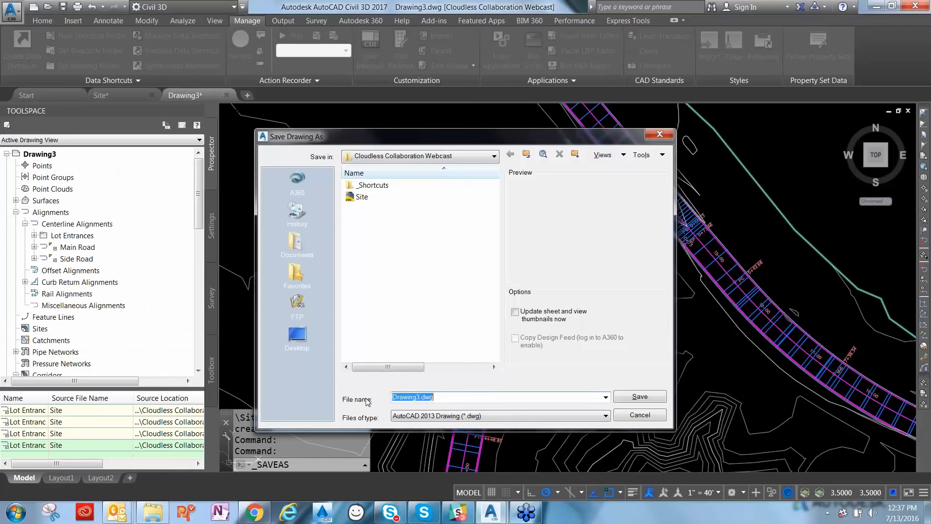
{"action": "type", "text": "Consumer"}
{"action": "left_click", "coordinate": [644, 397]}
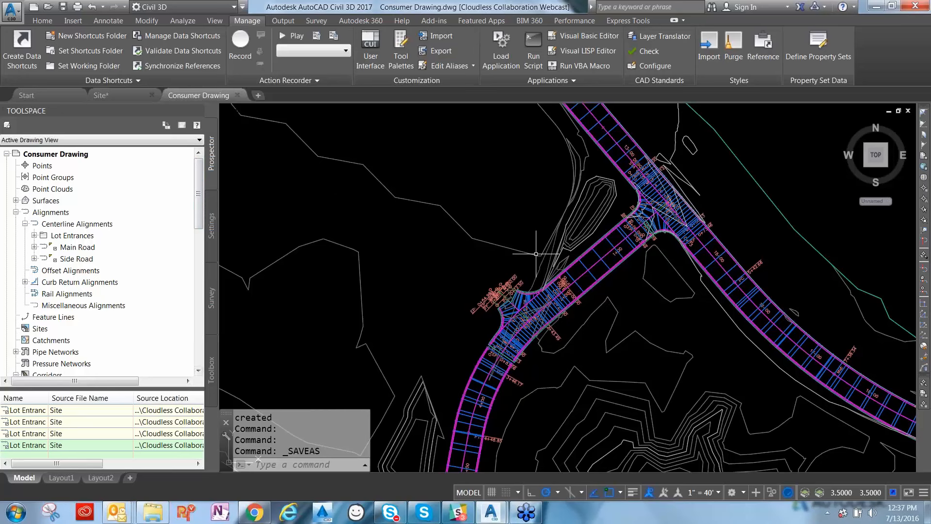
Examine the whole site with its referenced surfaces and corridor, plus the drawing's Surfaces and Corridors collections
{"action": "scroll", "coordinate": [650, 291], "scroll_direction": "down", "scroll_amount": 6}
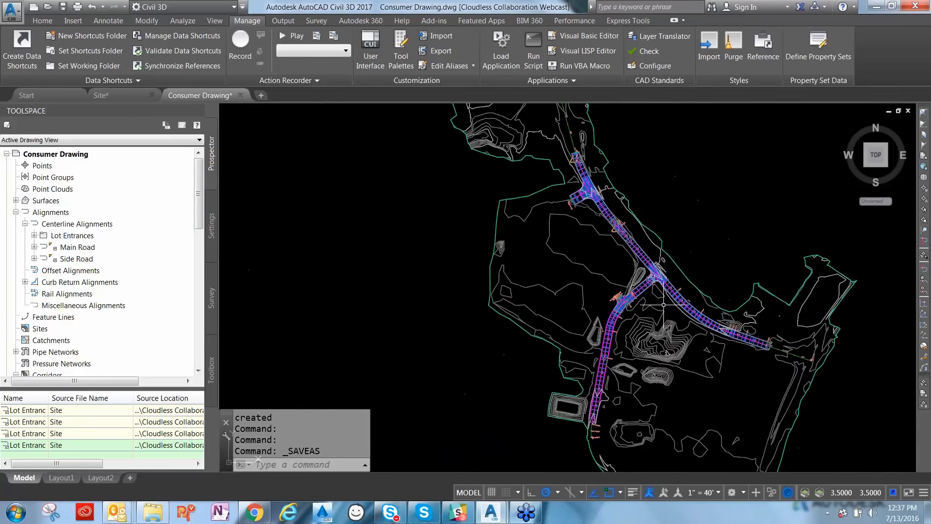
{"action": "middle_click_drag", "start_coordinate": [661, 305], "coordinate": [536, 306]}
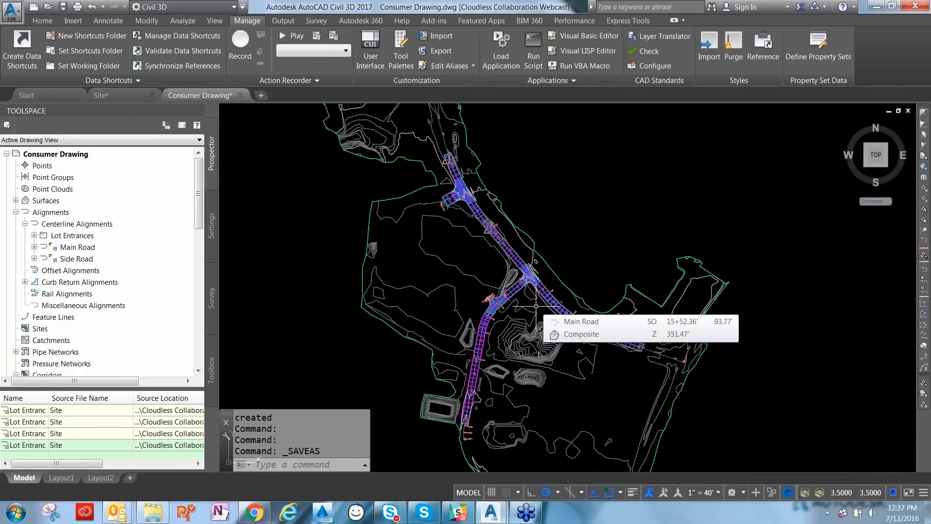
{"action": "left_click", "coordinate": [16, 200]}
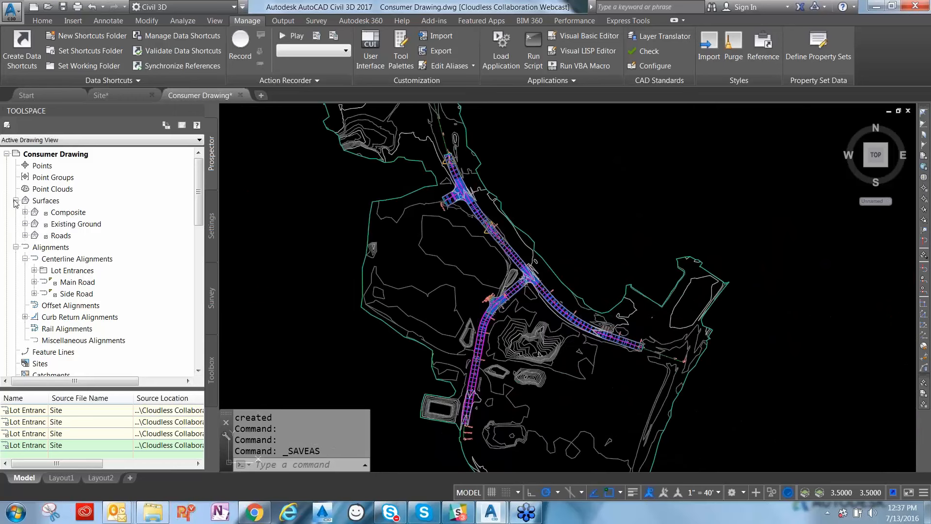
{"action": "left_click", "coordinate": [16, 247]}
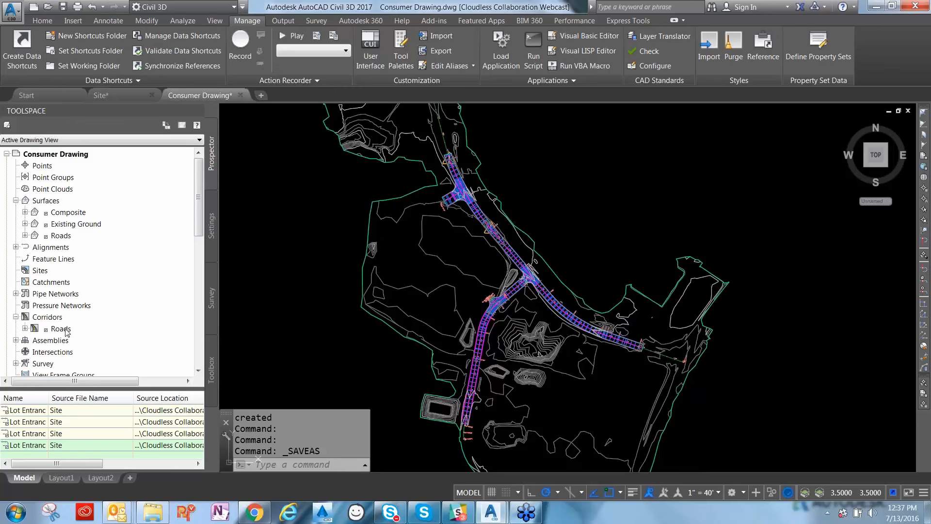
{"action": "mouse_move", "coordinate": [468, 341]}
{"action": "scroll", "coordinate": [507, 315], "scroll_direction": "up", "scroll_amount": 5}
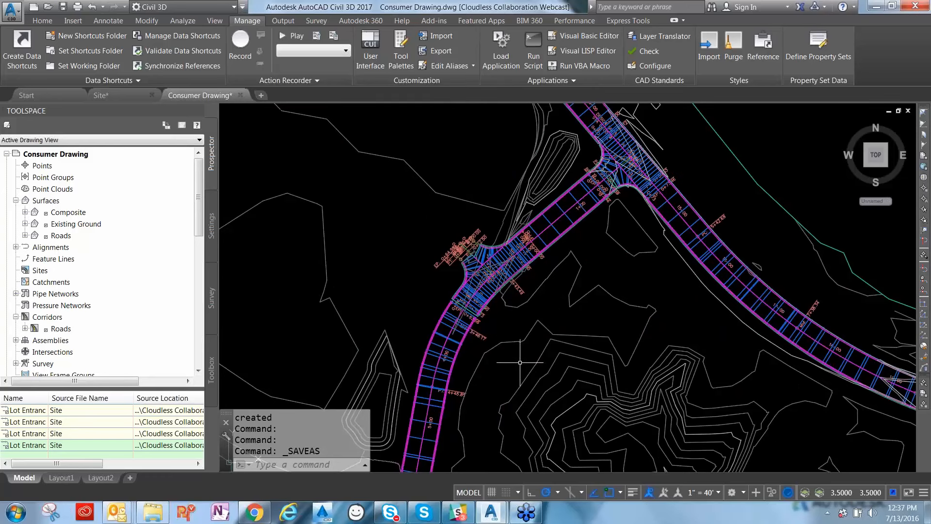
{"action": "scroll", "coordinate": [520, 362], "scroll_direction": "down", "scroll_amount": 5}
{"action": "middle_click_drag", "start_coordinate": [515, 370], "coordinate": [511, 300]}
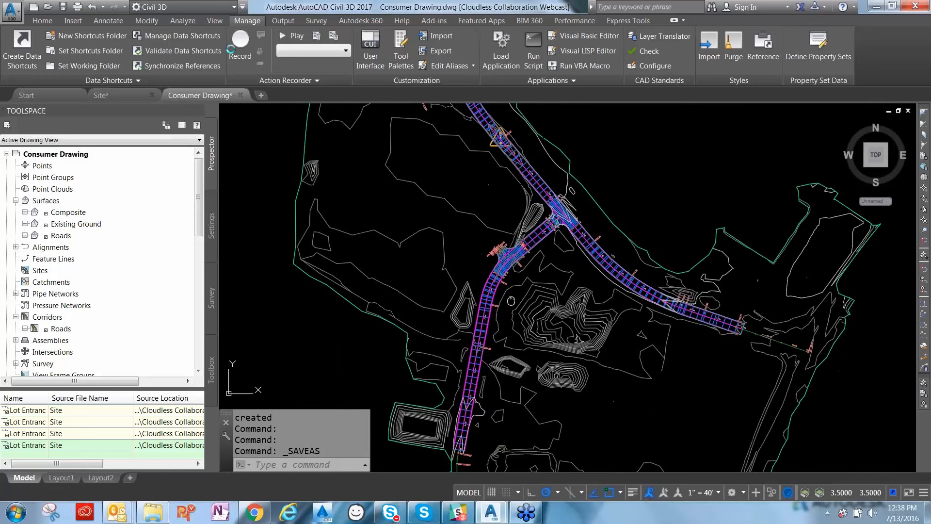
Create a sample line group on the Side Road alignment sampling all data sources, with one line at about station 3+84 and 50' swaths
{"action": "left_click", "coordinate": [43, 20]}
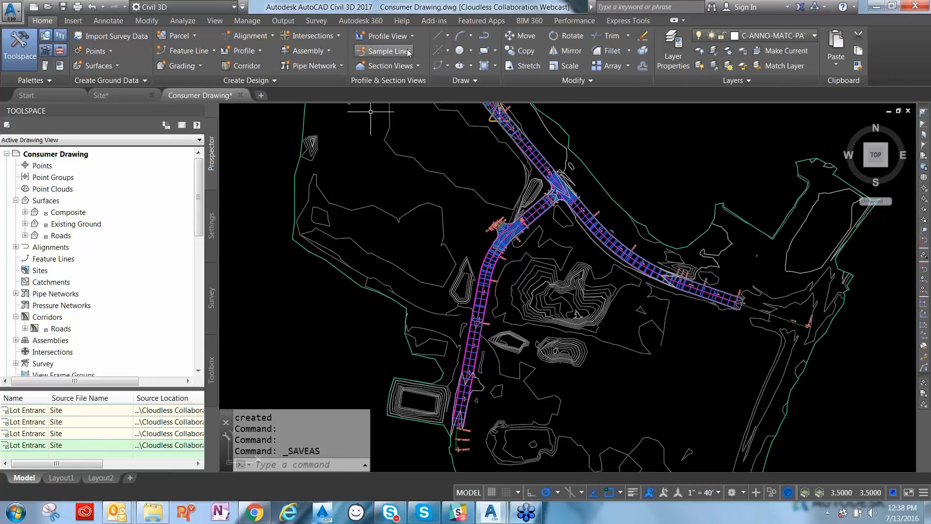
{"action": "left_click", "coordinate": [391, 51]}
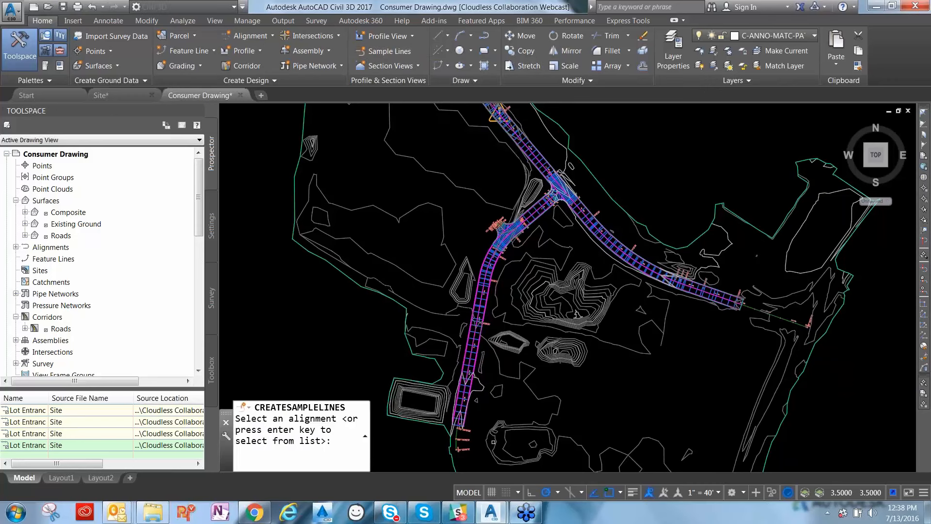
{"action": "left_click", "coordinate": [463, 428]}
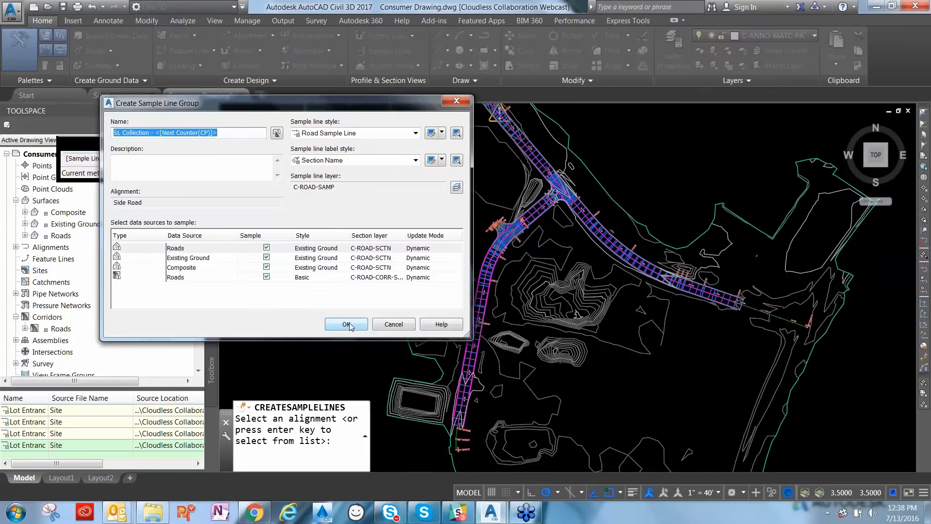
{"action": "left_click", "coordinate": [349, 322]}
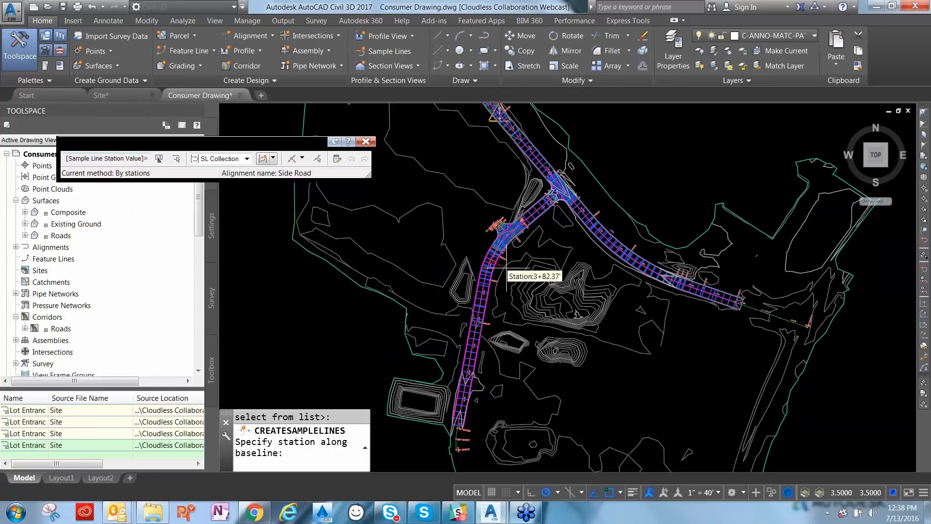
{"action": "left_click", "coordinate": [501, 267]}
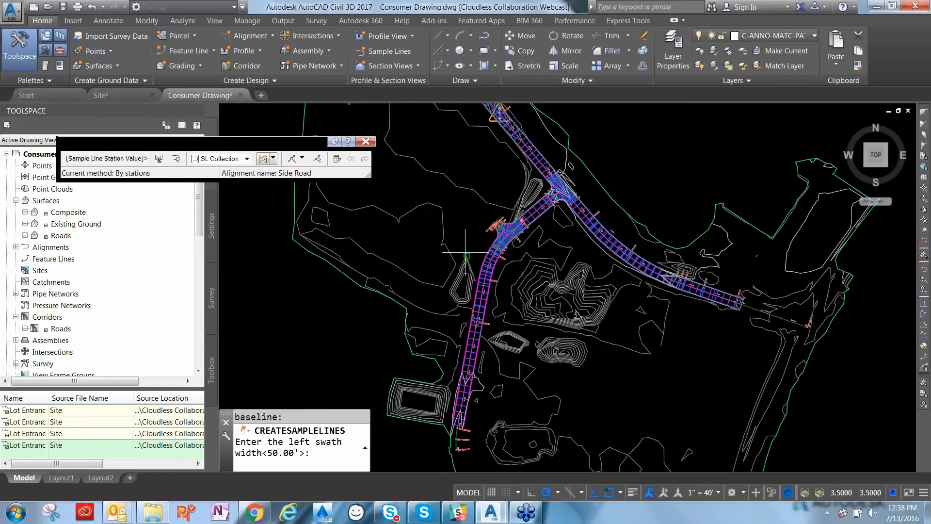
{"action": "key", "text": "Return"}
{"action": "key", "text": "Return"}
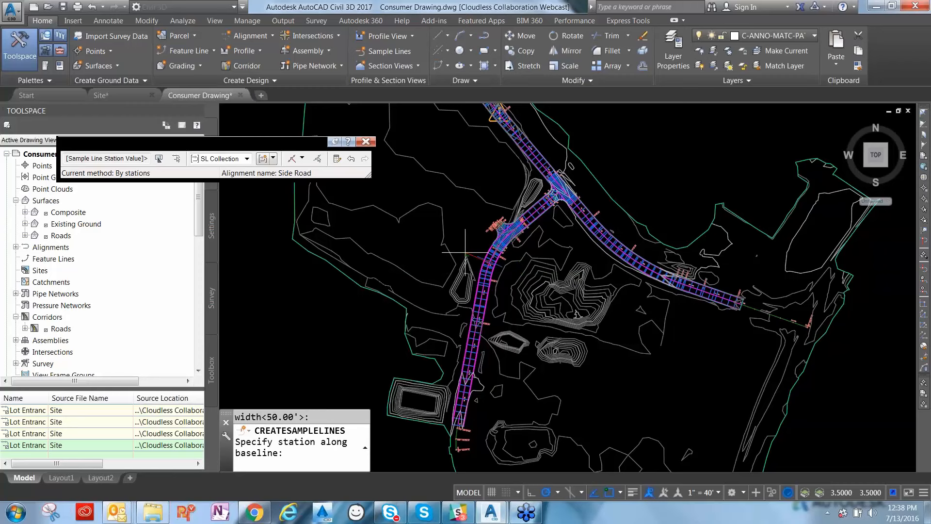
{"action": "key", "text": "Return"}
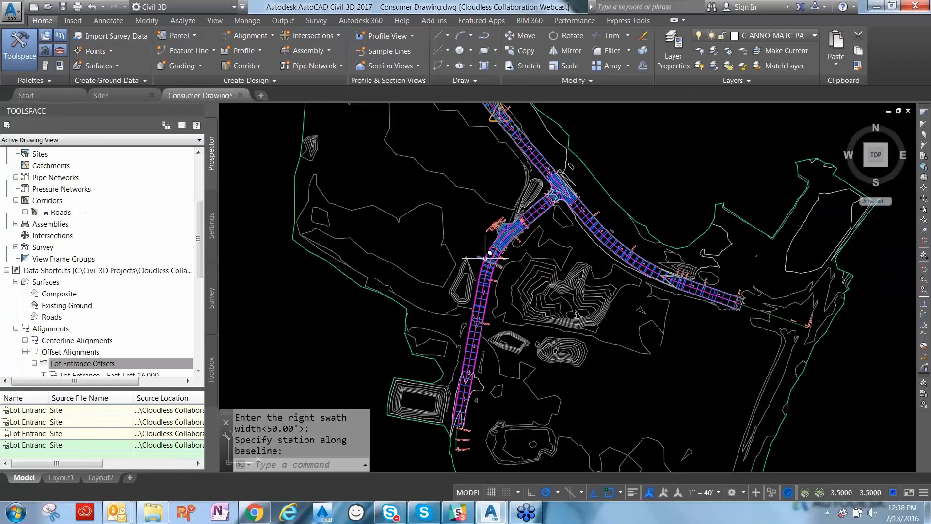
Create a section view of the Side Road sample line in the Road Section style and place it in empty space northeast of the site
{"action": "scroll", "coordinate": [501, 244], "scroll_direction": "up", "scroll_amount": 5}
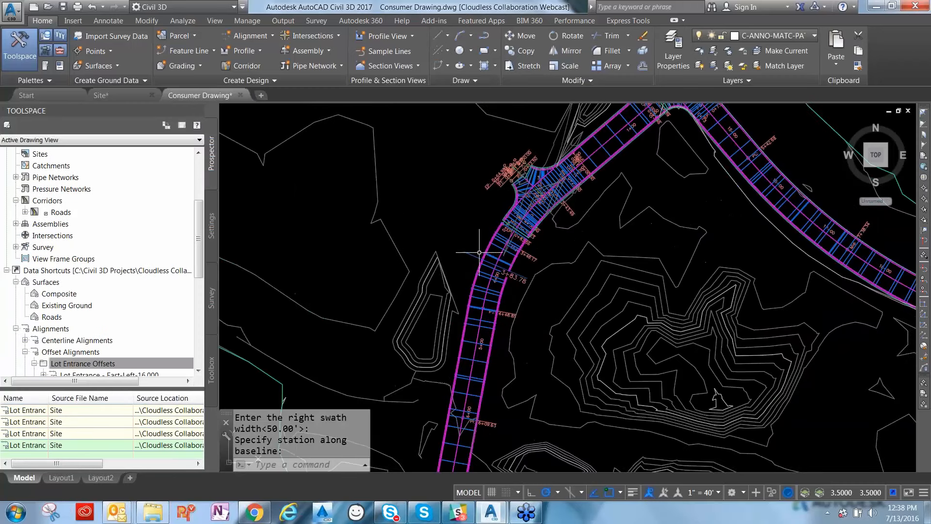
{"action": "left_click", "coordinate": [413, 66]}
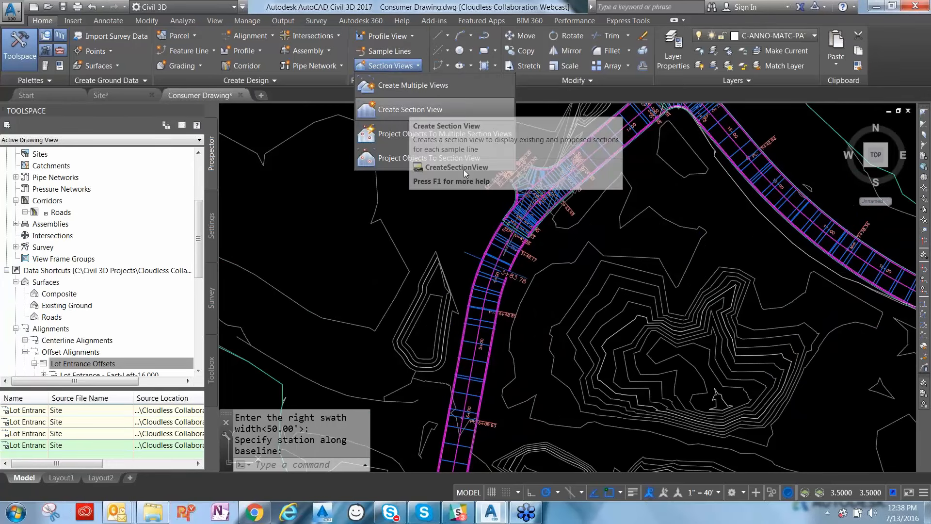
{"action": "left_click", "coordinate": [409, 112]}
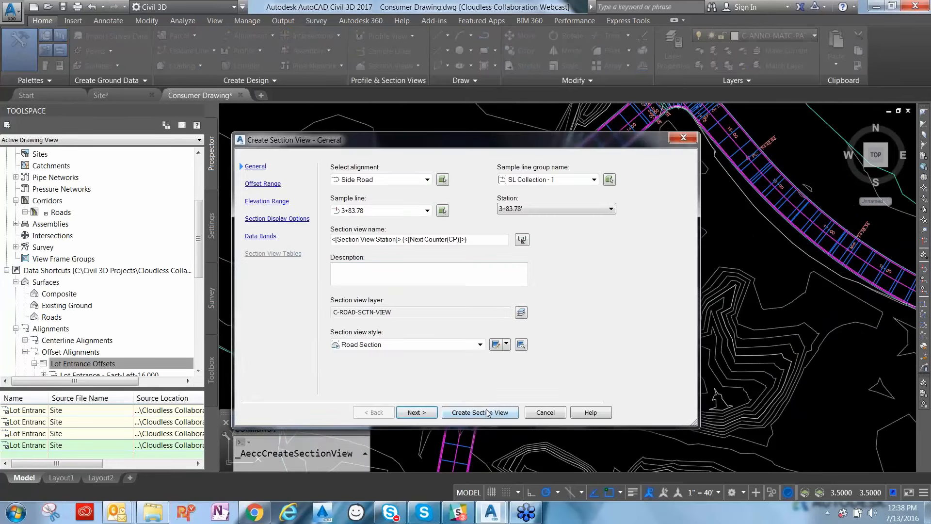
{"action": "left_click", "coordinate": [479, 413]}
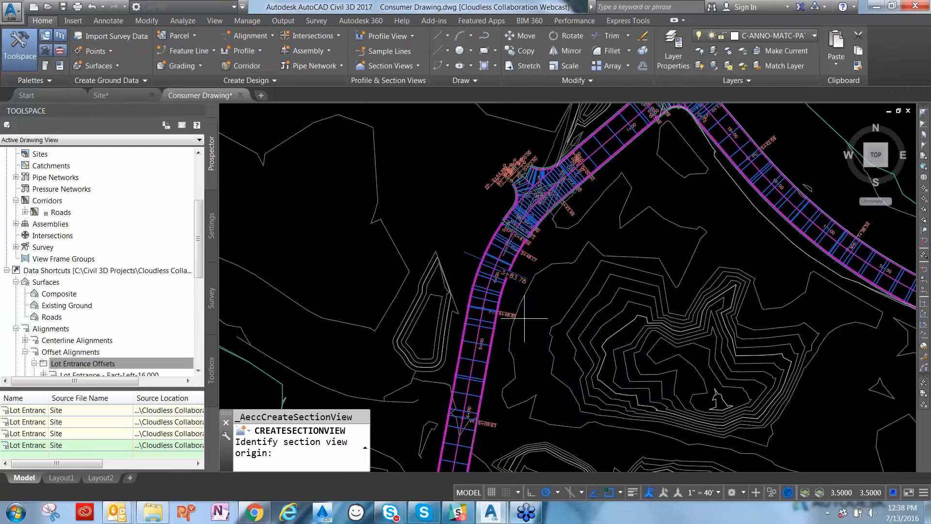
{"action": "scroll", "coordinate": [524, 318], "scroll_direction": "down", "scroll_amount": 7}
{"action": "left_click", "coordinate": [592, 213]}
{"action": "scroll", "coordinate": [606, 206], "scroll_direction": "up", "scroll_amount": 9}
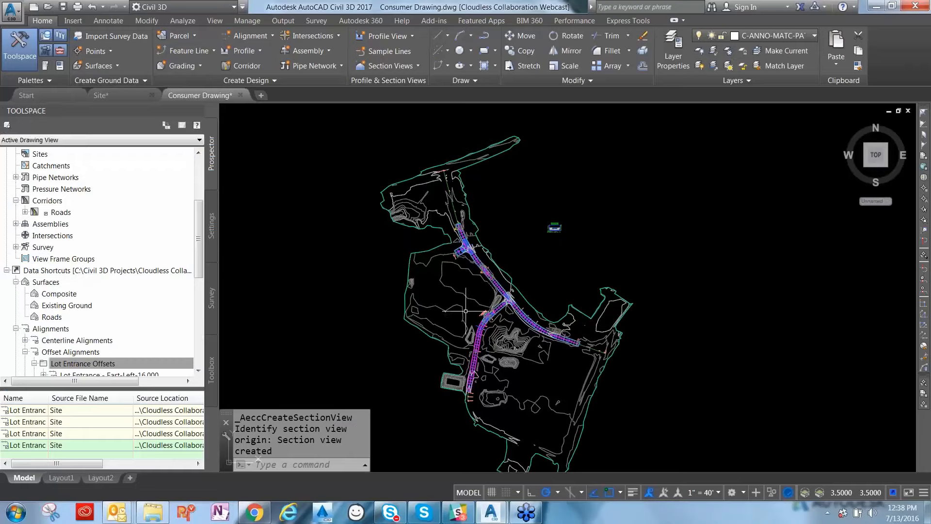
Examine the road junctions in the consumer drawing and the Side Road section view placed northeast of the site
{"action": "scroll", "coordinate": [483, 323], "scroll_direction": "up", "scroll_amount": 4}
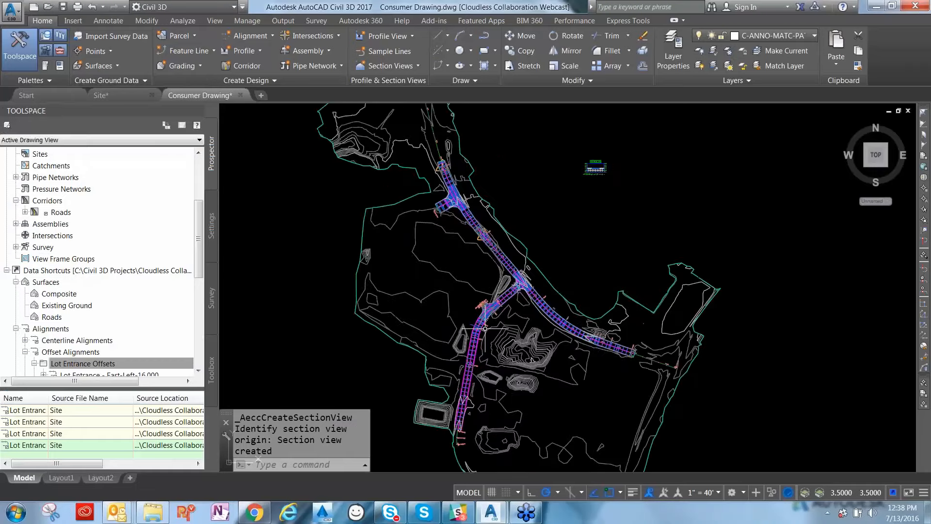
{"action": "scroll", "coordinate": [485, 328], "scroll_direction": "up", "scroll_amount": 2}
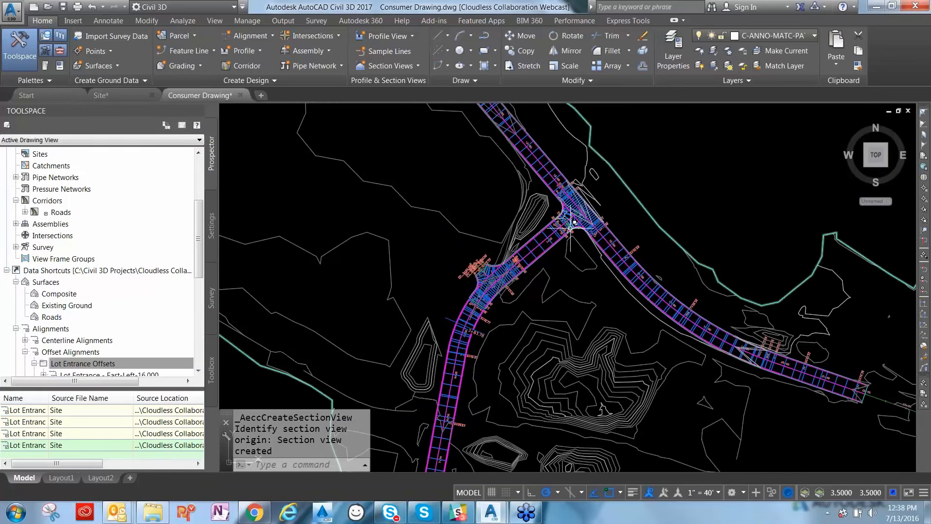
{"action": "left_click", "coordinate": [611, 248]}
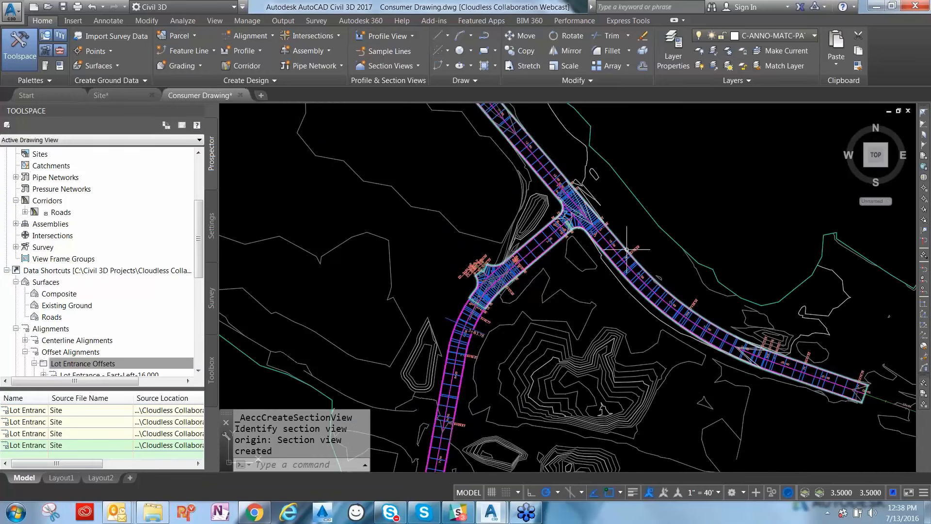
{"action": "scroll", "coordinate": [626, 249], "scroll_direction": "down", "scroll_amount": 2}
{"action": "scroll", "coordinate": [626, 250], "scroll_direction": "down", "scroll_amount": 2}
{"action": "middle_click_drag", "start_coordinate": [709, 145], "coordinate": [635, 194]}
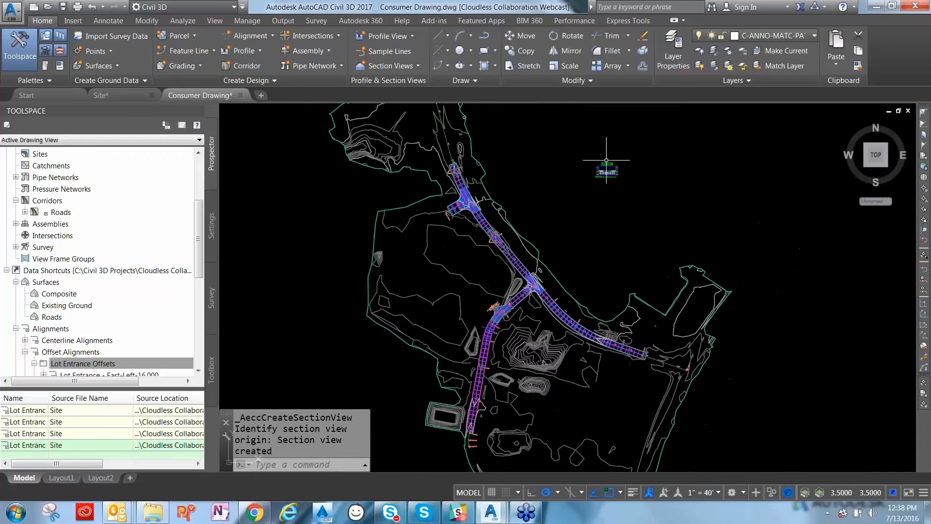
{"action": "scroll", "coordinate": [607, 160], "scroll_direction": "up", "scroll_amount": 2}
{"action": "scroll", "coordinate": [607, 160], "scroll_direction": "up", "scroll_amount": 3}
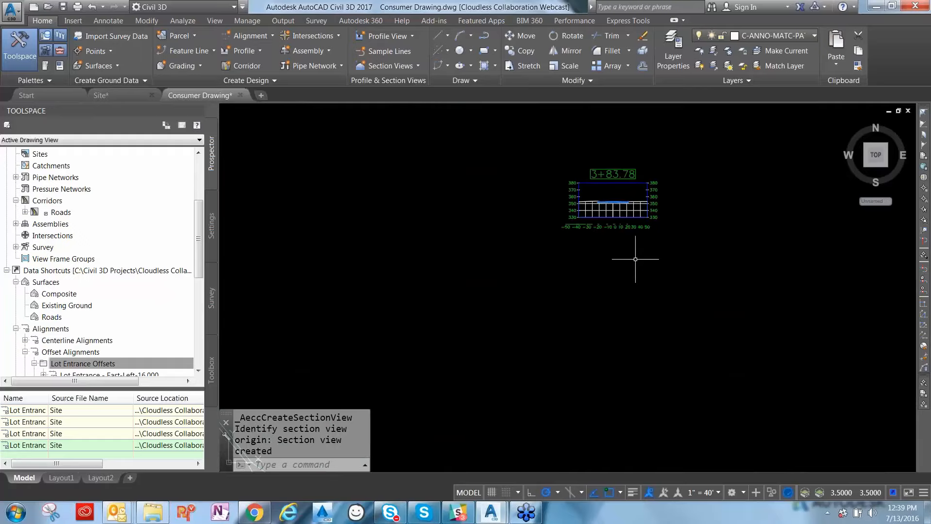
{"action": "mouse_move", "coordinate": [681, 240]}
{"action": "mouse_move", "coordinate": [694, 155]}
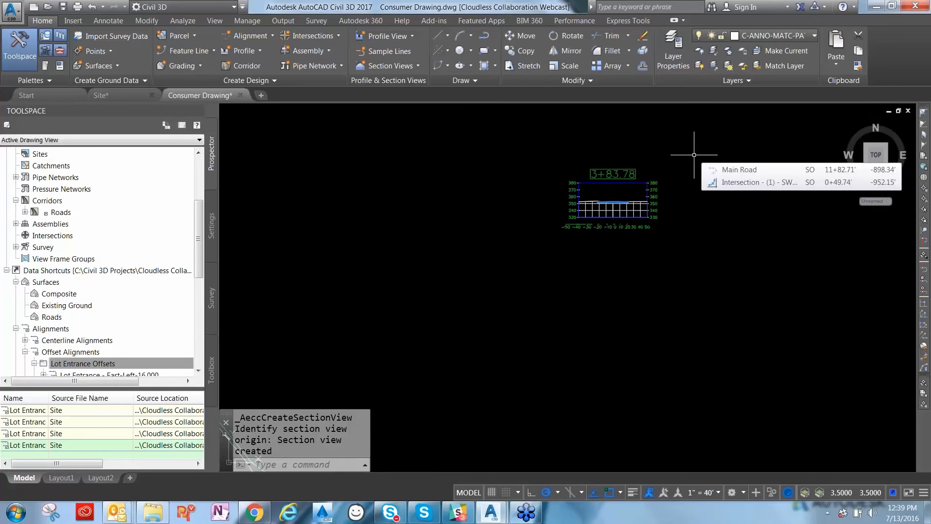
Inspect the corridor surfaces definition of the referenced Roads corridor near the Side Road sample line, then close it without changes
{"action": "scroll", "coordinate": [651, 248], "scroll_direction": "down", "scroll_amount": 5}
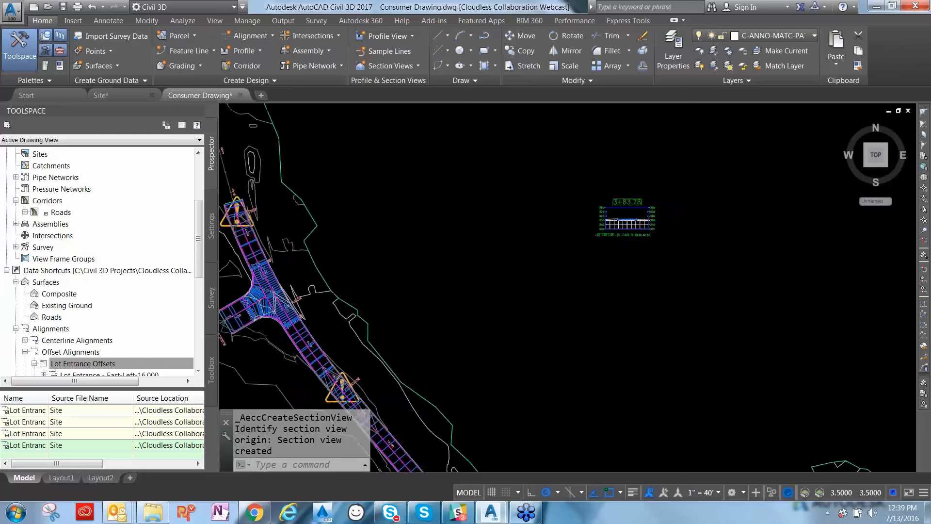
{"action": "middle_click_drag", "start_coordinate": [607, 310], "coordinate": [613, 175]}
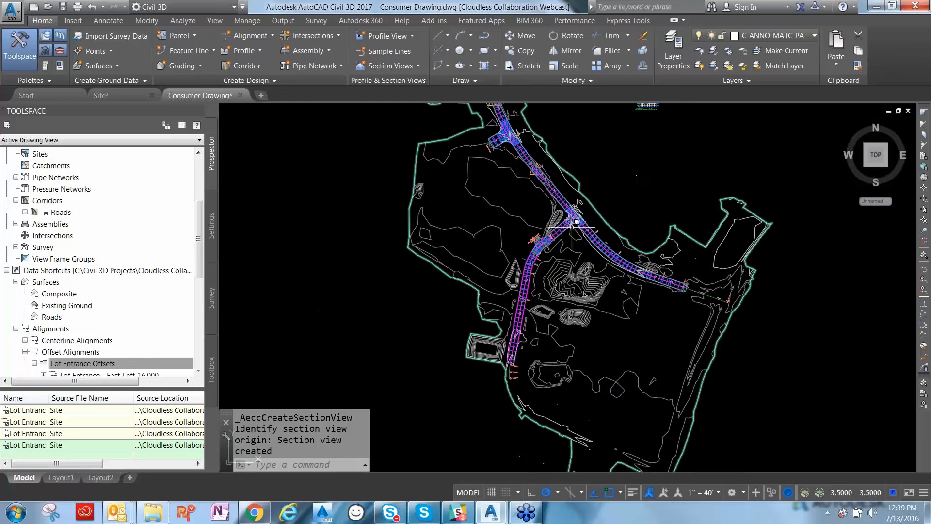
{"action": "scroll", "coordinate": [532, 257], "scroll_direction": "up", "scroll_amount": 4}
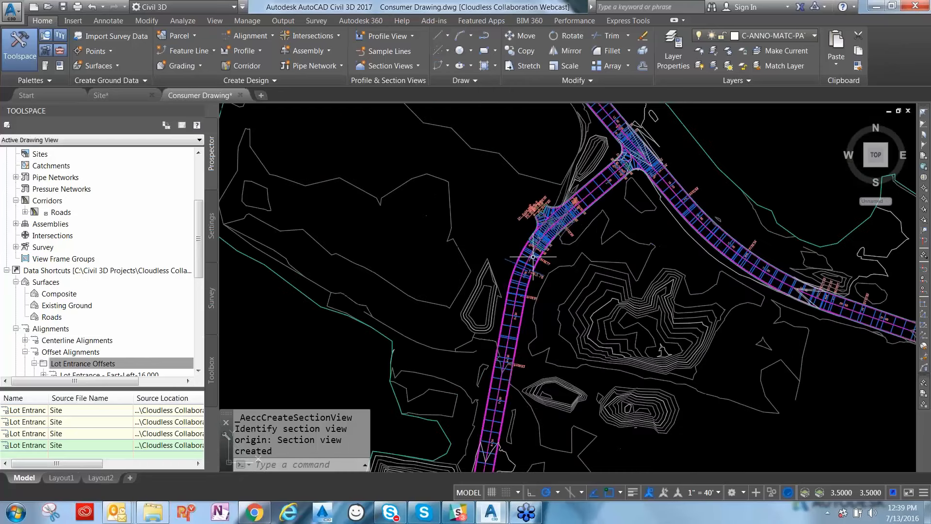
{"action": "scroll", "coordinate": [533, 257], "scroll_direction": "up", "scroll_amount": 2}
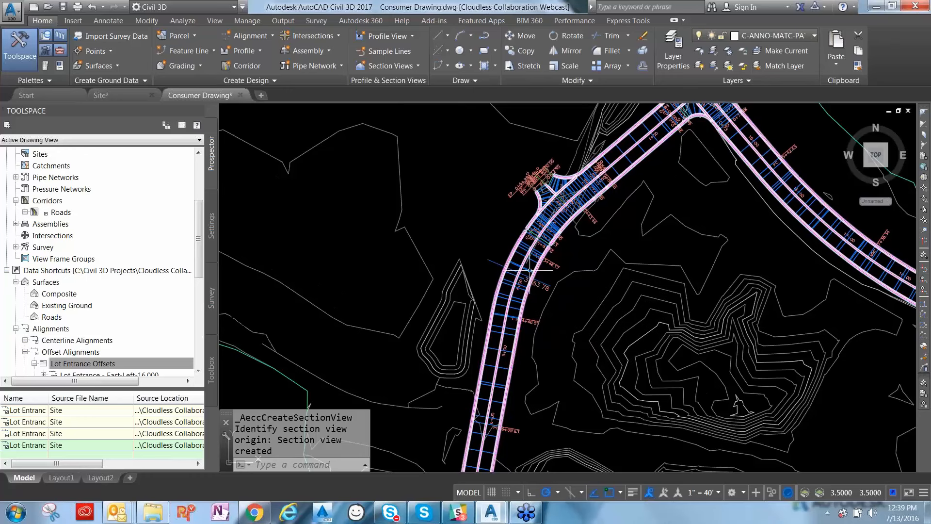
{"action": "left_click", "coordinate": [532, 264]}
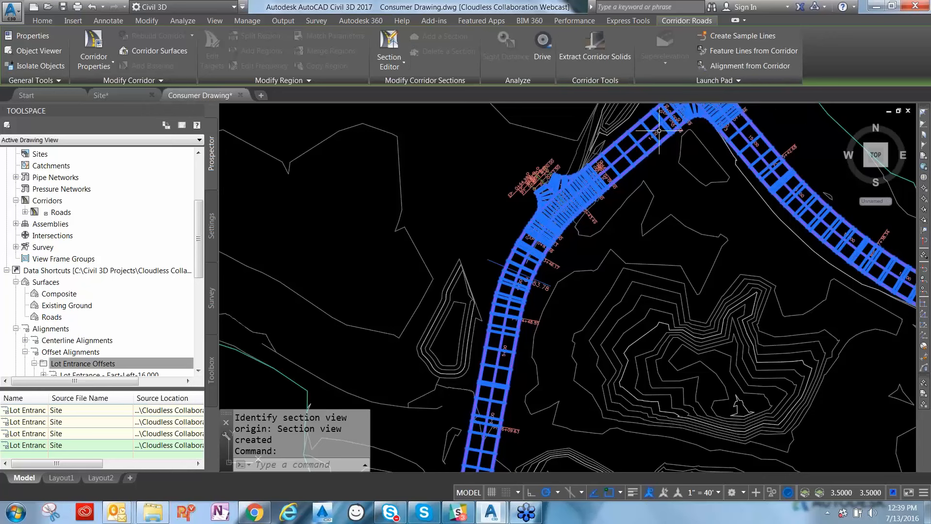
{"action": "right_click", "coordinate": [553, 205]}
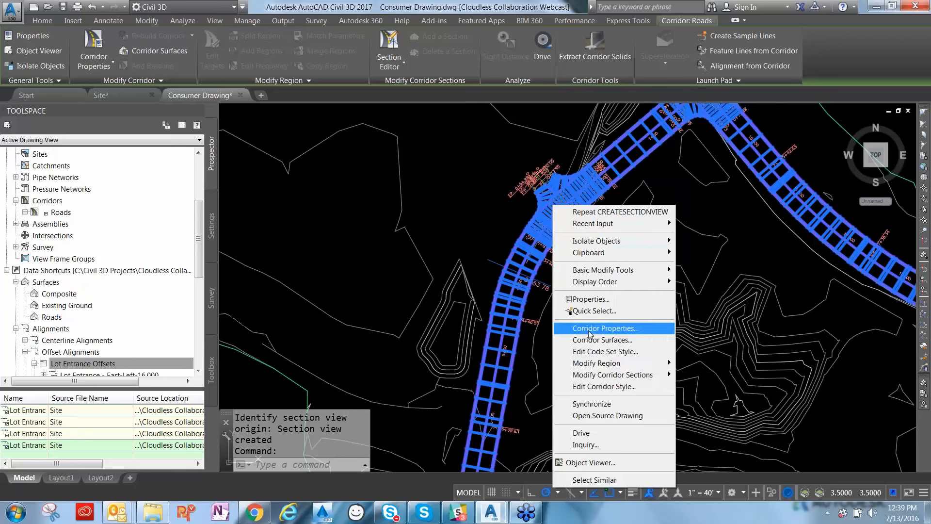
{"action": "left_click", "coordinate": [617, 340]}
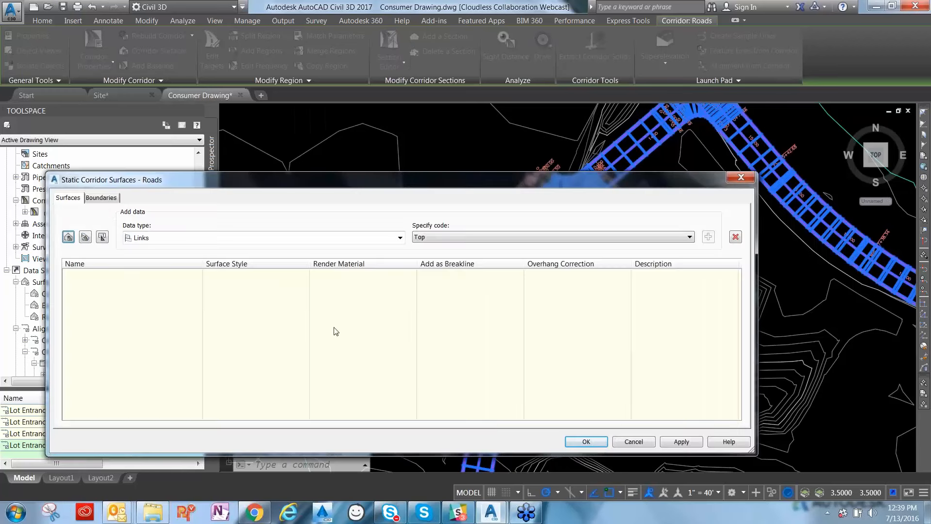
{"action": "left_click", "coordinate": [633, 441]}
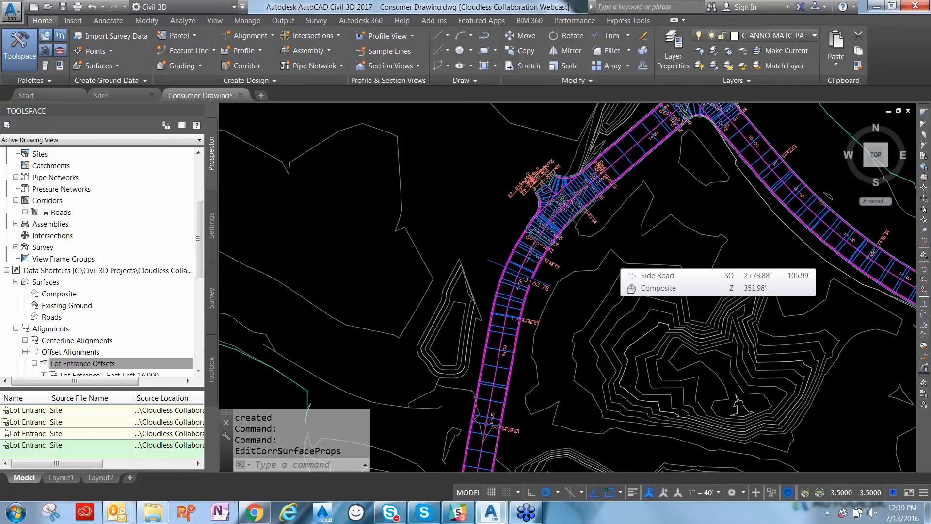
Examine the junction of Side Road and Main Road, the section view's grid and surfaces, and the corridor across the site
{"action": "scroll", "coordinate": [630, 256], "scroll_direction": "down", "scroll_amount": 2}
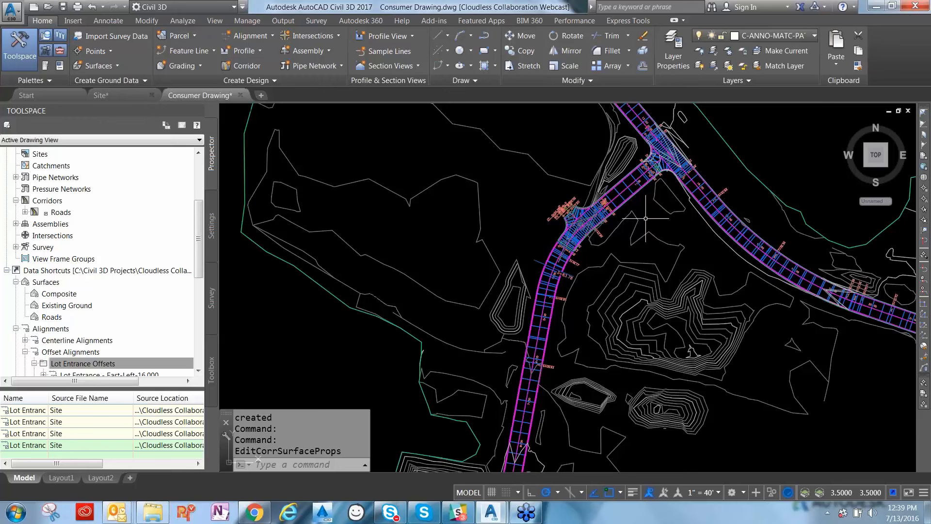
{"action": "mouse_move", "coordinate": [668, 198]}
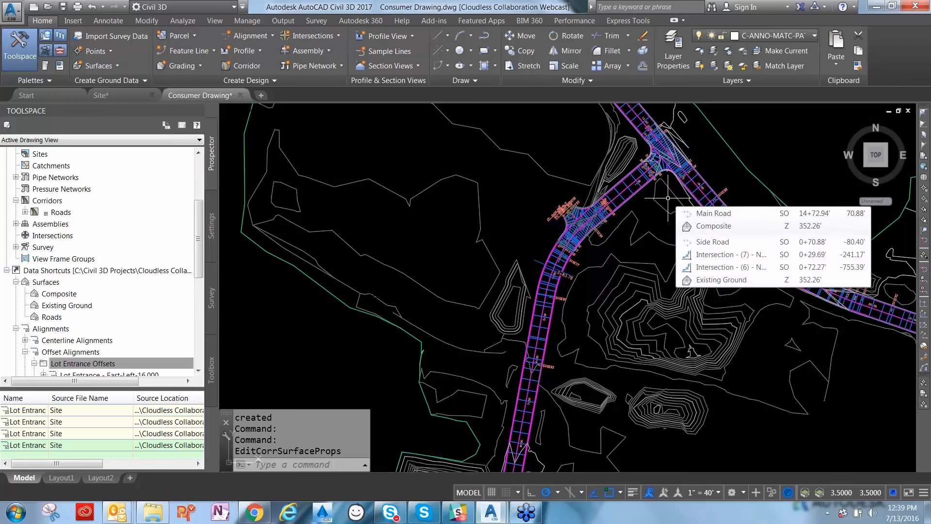
{"action": "mouse_move", "coordinate": [778, 149]}
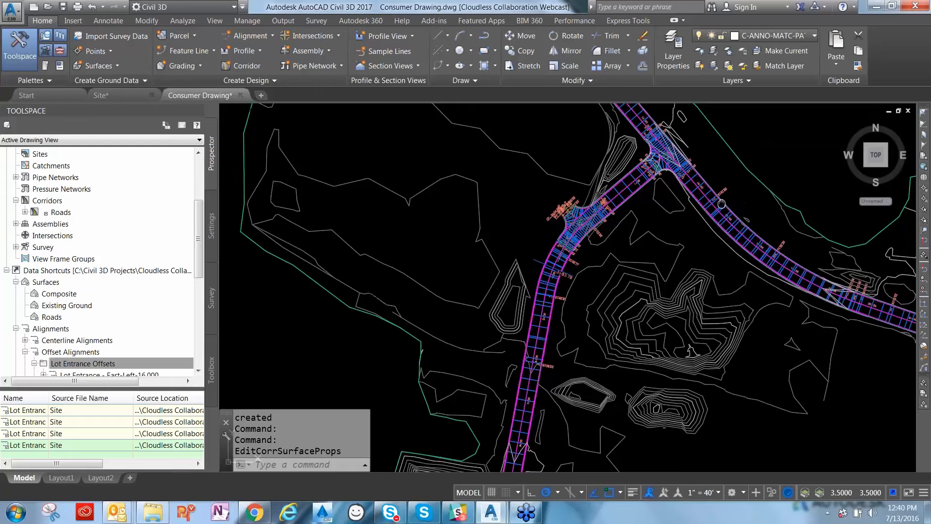
{"action": "middle_click_drag", "start_coordinate": [721, 204], "coordinate": [642, 271]}
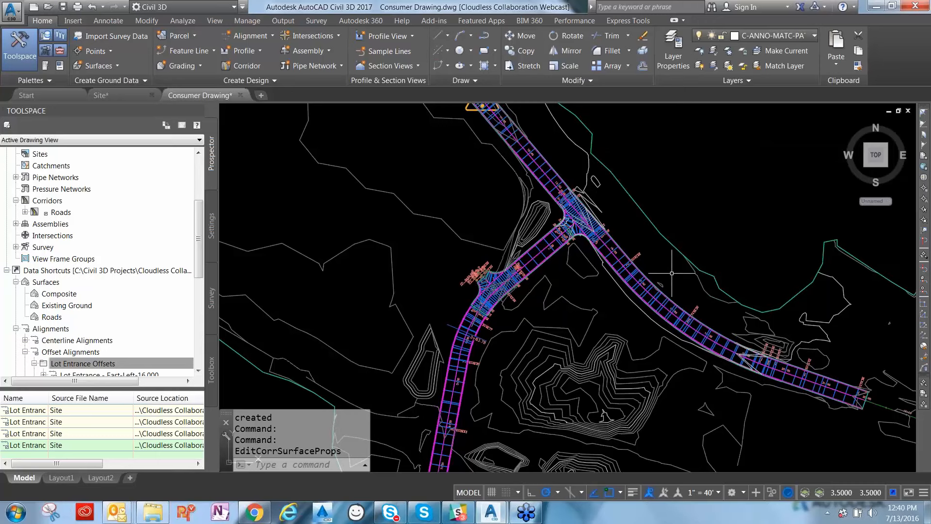
{"action": "scroll", "coordinate": [693, 273], "scroll_direction": "down", "scroll_amount": 2}
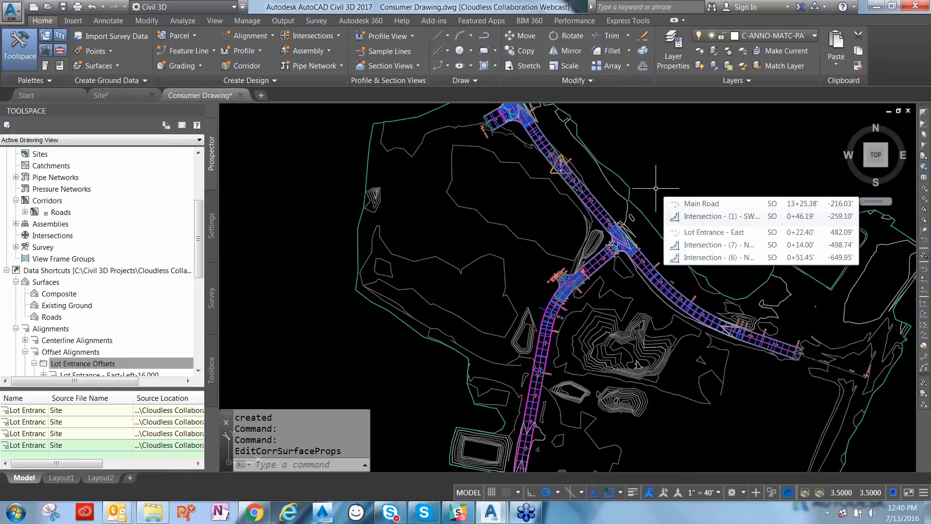
{"action": "scroll", "coordinate": [695, 194], "scroll_direction": "down", "scroll_amount": 2}
{"action": "middle_click_drag", "start_coordinate": [723, 166], "coordinate": [651, 162]}
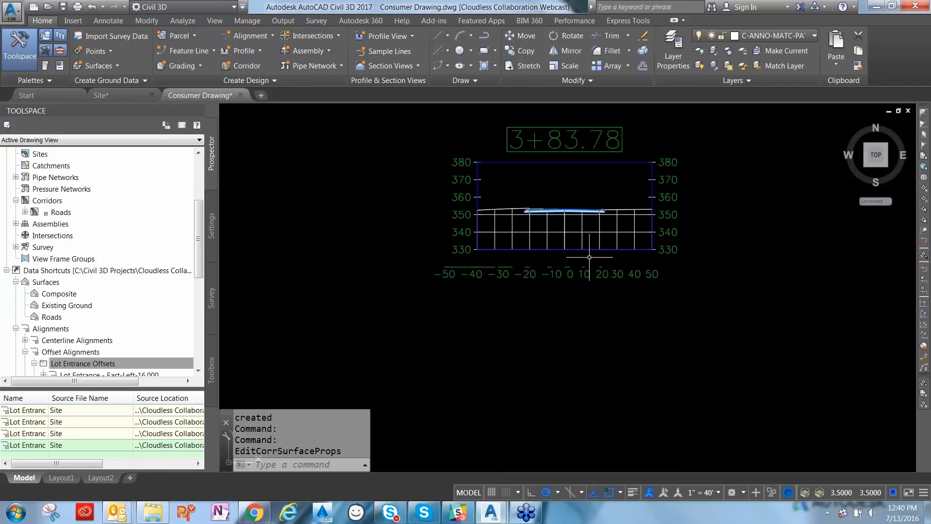
{"action": "scroll", "coordinate": [599, 317], "scroll_direction": "down", "scroll_amount": 5}
{"action": "scroll", "coordinate": [604, 351], "scroll_direction": "down", "scroll_amount": 2}
{"action": "mouse_move", "coordinate": [580, 373]}
{"action": "middle_mouse_down"}
{"action": "mouse_move", "coordinate": [597, 332]}
{"action": "mouse_move", "coordinate": [607, 234]}
{"action": "middle_mouse_up"}
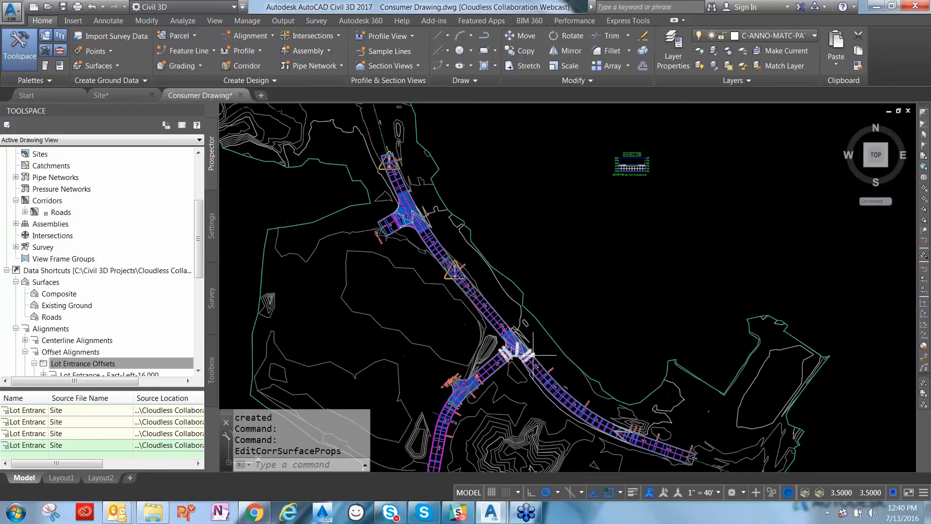
{"action": "middle_click_drag", "start_coordinate": [521, 394], "coordinate": [523, 360]}
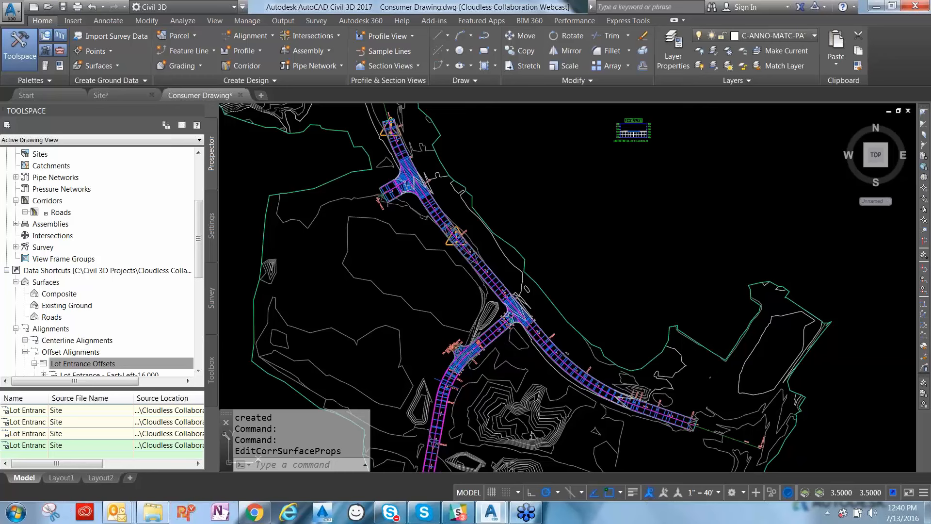
Save the consumer drawing and switch to the Site source drawing
{"action": "key", "text": "ctrl+s"}
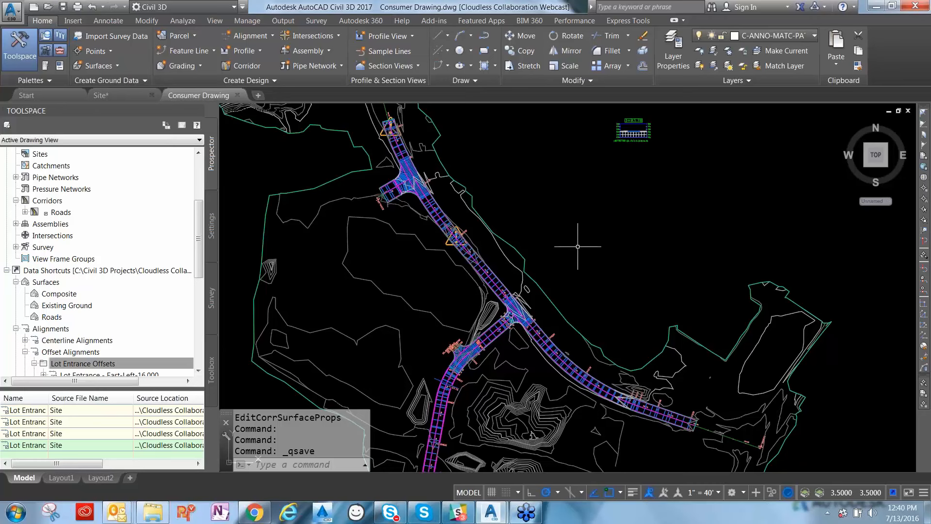
{"action": "mouse_move", "coordinate": [116, 95]}
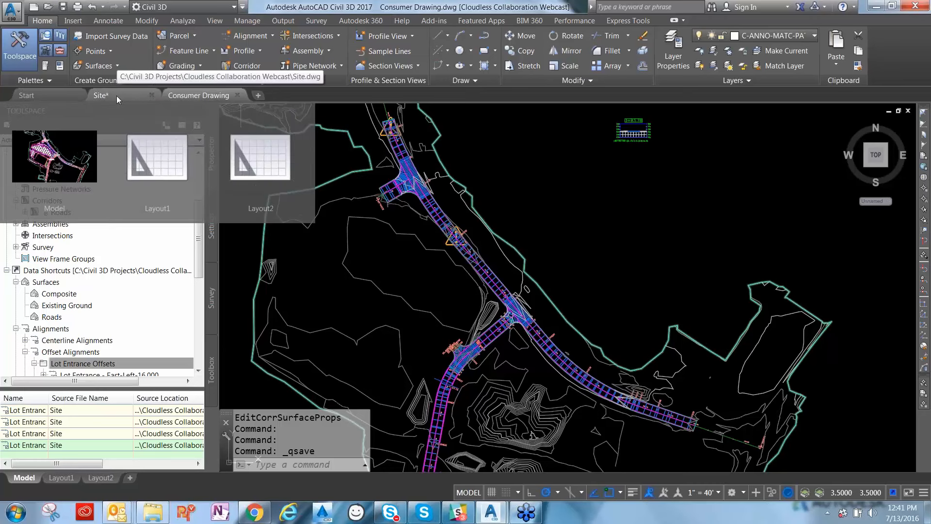
{"action": "left_click", "coordinate": [116, 95]}
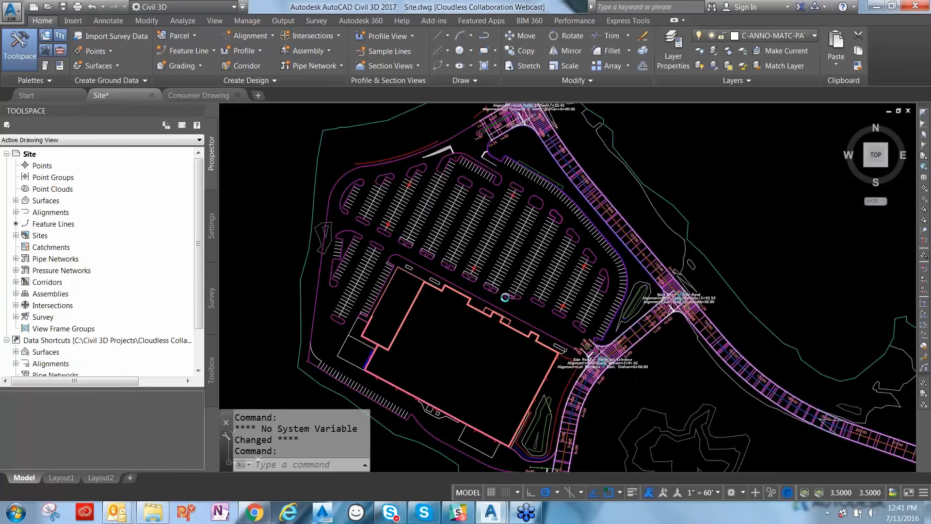
Stretch the Main Road alignment's eastern endpoint northeast, and move its last two intersection points north
{"action": "scroll", "coordinate": [679, 427], "scroll_direction": "down", "scroll_amount": 2}
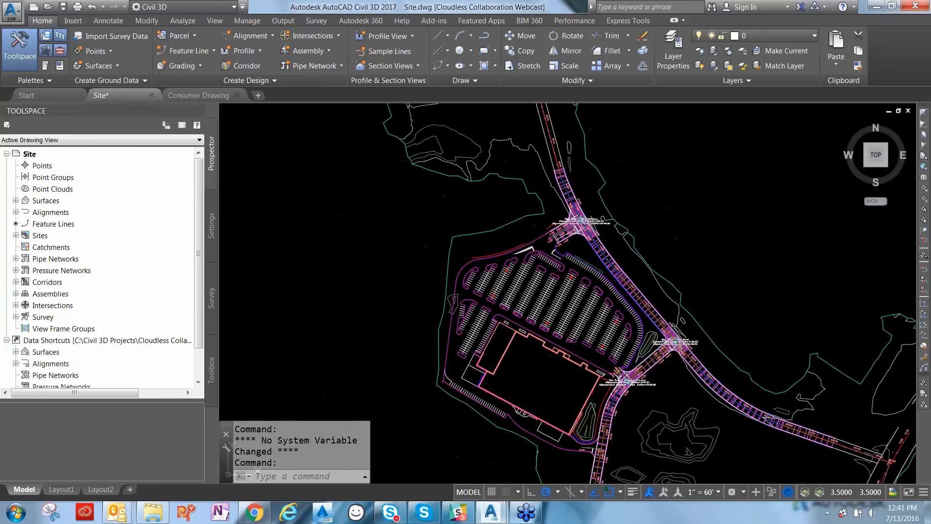
{"action": "middle_click_drag", "start_coordinate": [838, 478], "coordinate": [789, 393]}
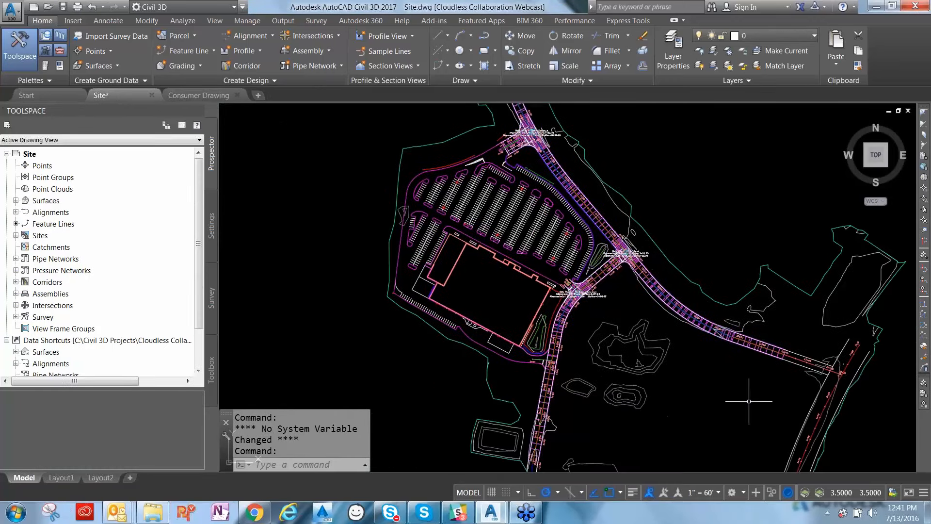
{"action": "left_click", "coordinate": [806, 361]}
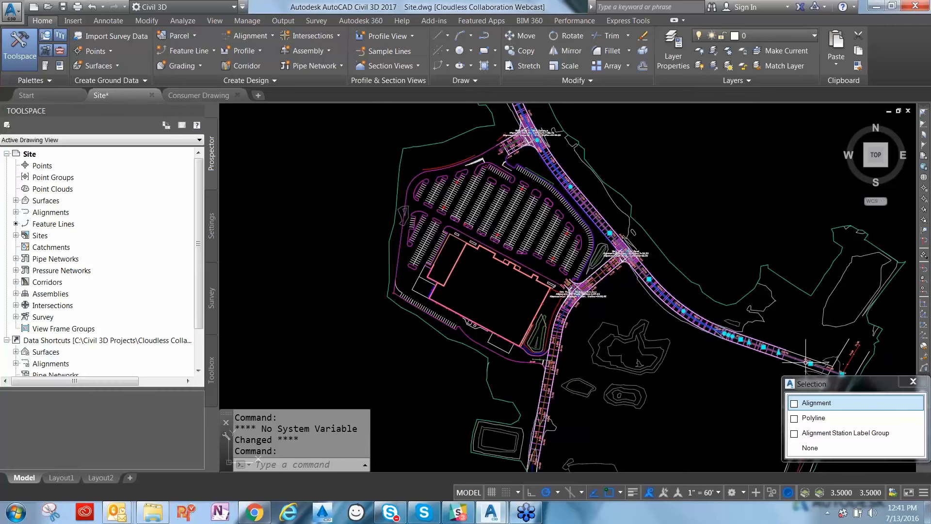
{"action": "left_click", "coordinate": [842, 372]}
{"action": "left_click", "coordinate": [855, 293]}
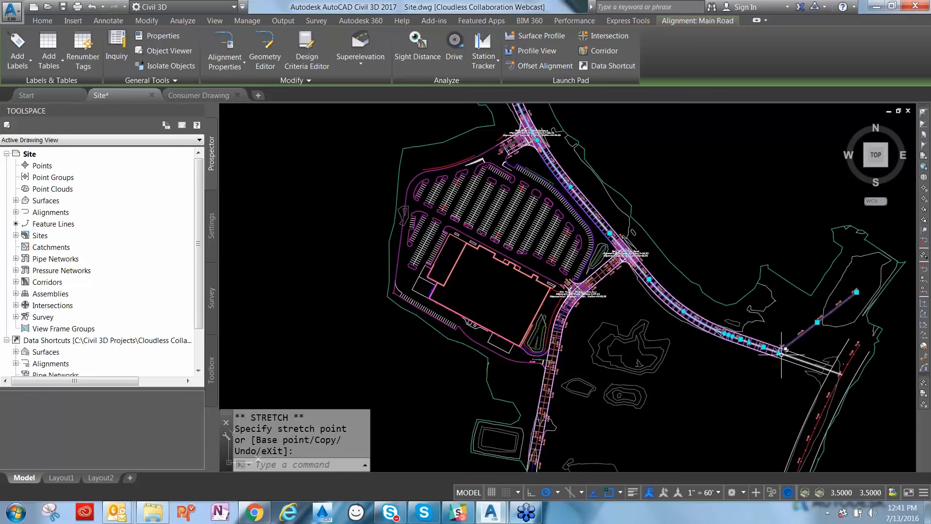
{"action": "left_click", "coordinate": [779, 323]}
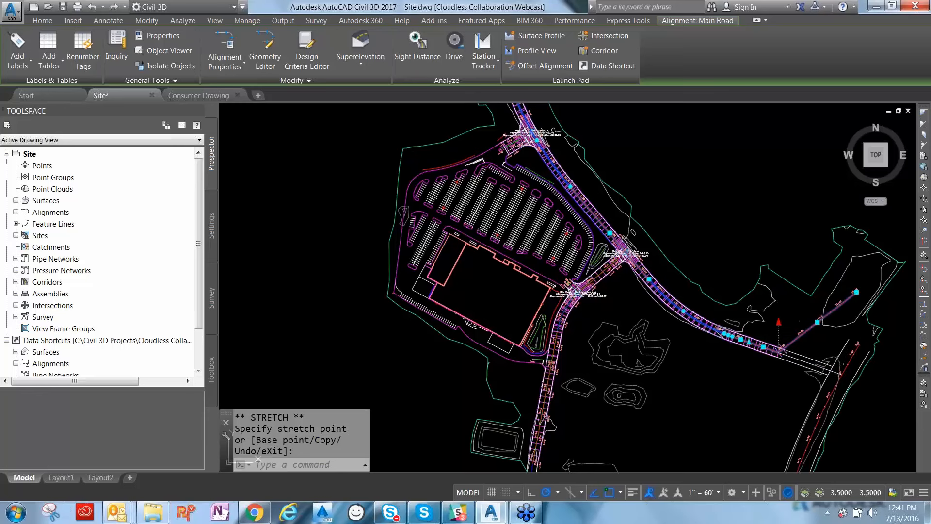
{"action": "left_click", "coordinate": [750, 342]}
{"action": "left_click", "coordinate": [749, 342]}
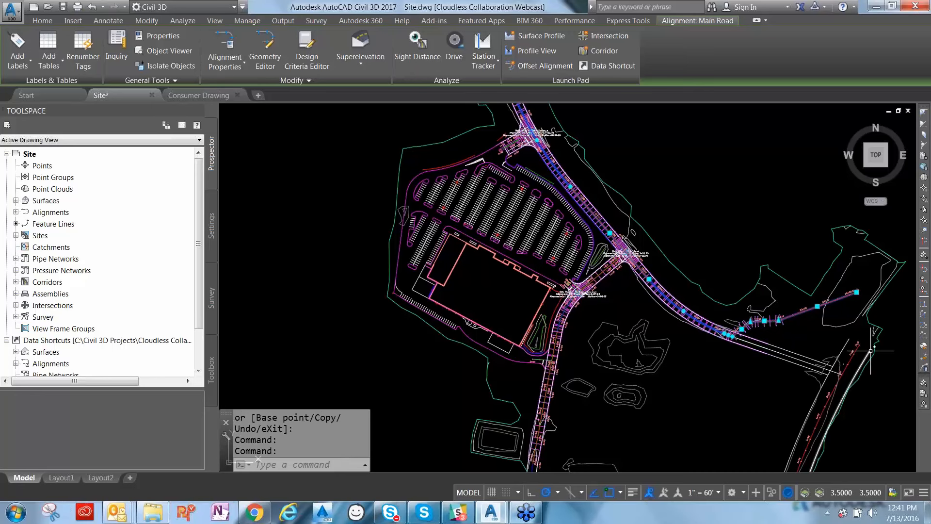
{"action": "key", "text": "Escape"}
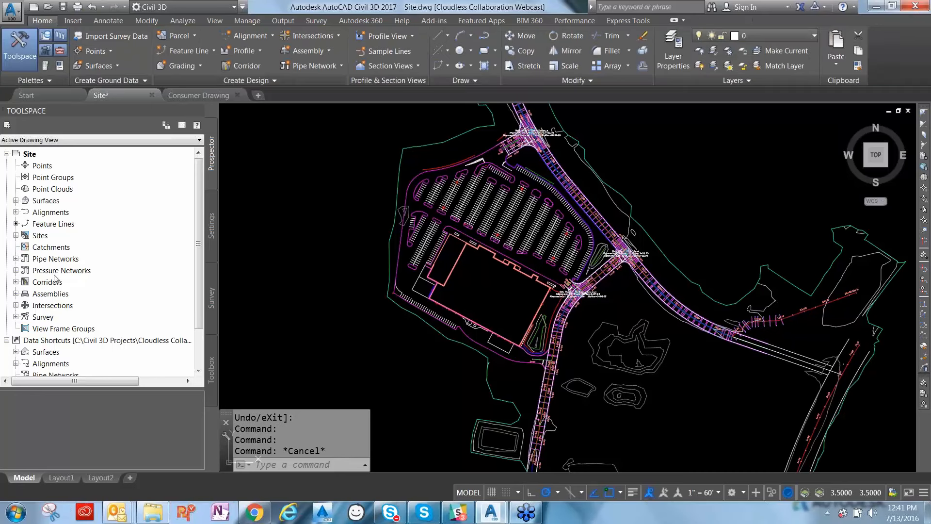
Rebuild the Roads corridor in the Site drawing to follow the reshaped Main Road alignment
{"action": "left_click", "coordinate": [16, 282]}
{"action": "right_click", "coordinate": [68, 293]}
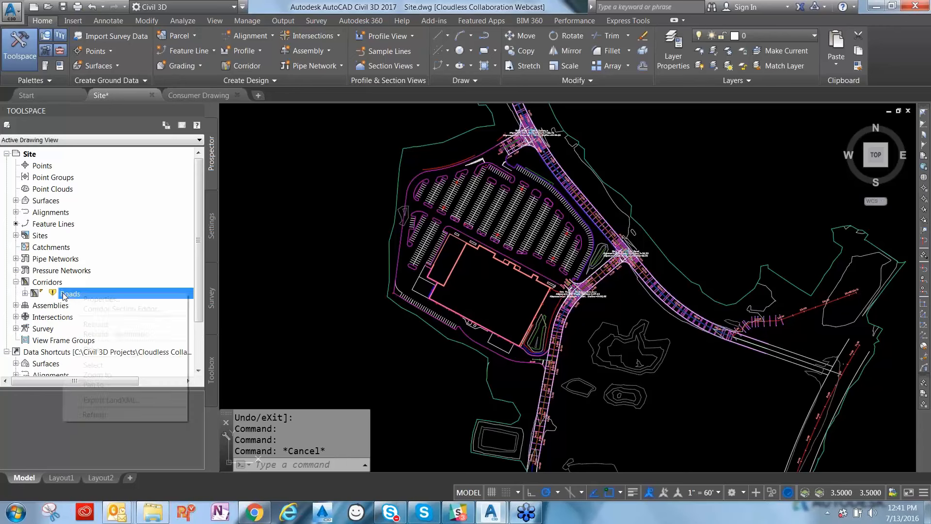
{"action": "left_click", "coordinate": [109, 324]}
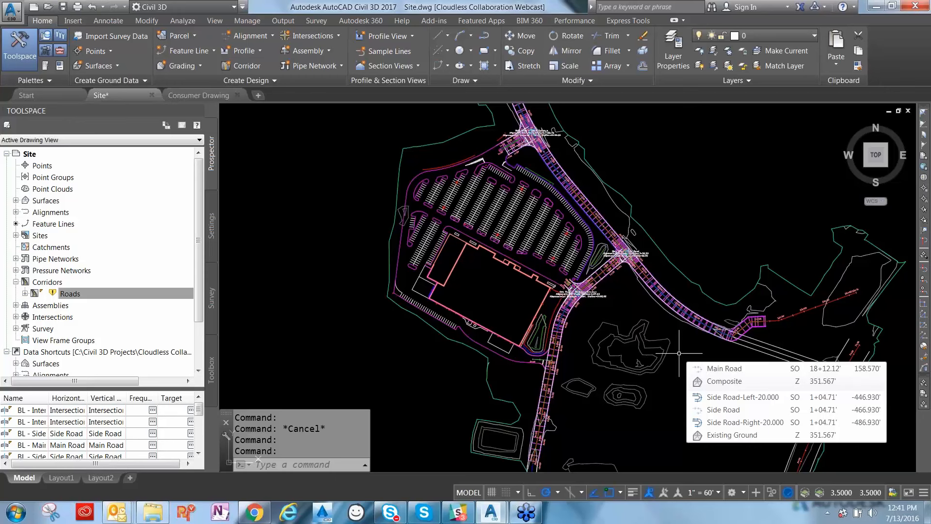
Review the surfaces listed in the Site drawing and those referenced in the consumer drawing
{"action": "left_click", "coordinate": [16, 200]}
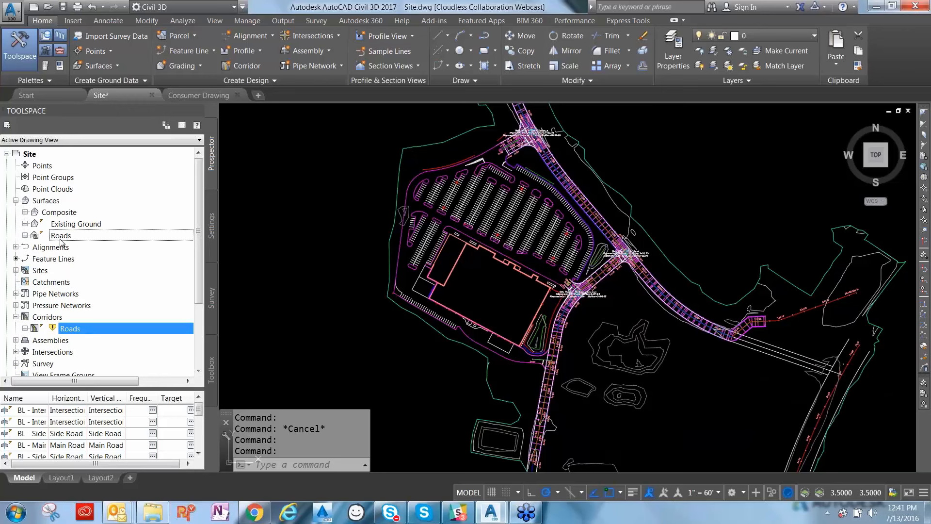
{"action": "left_click", "coordinate": [61, 237]}
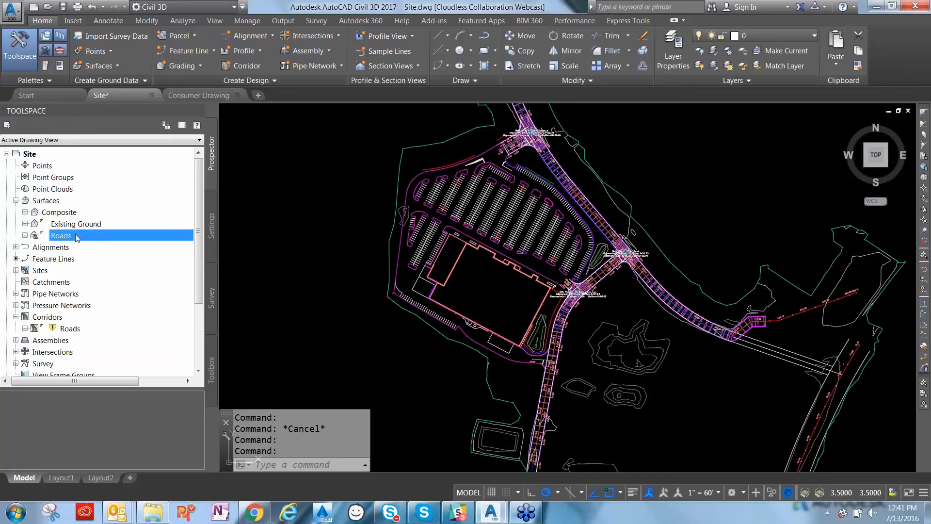
{"action": "left_click", "coordinate": [188, 95]}
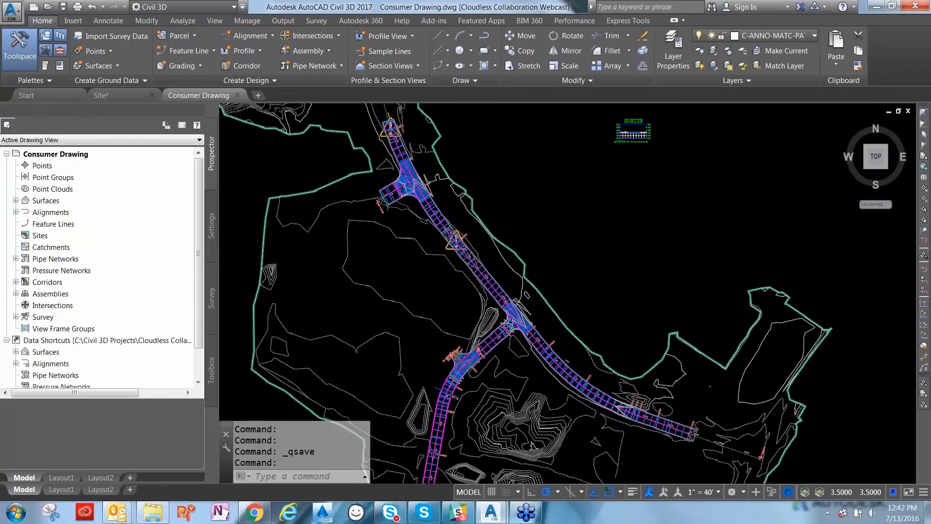
{"action": "left_click", "coordinate": [15, 200]}
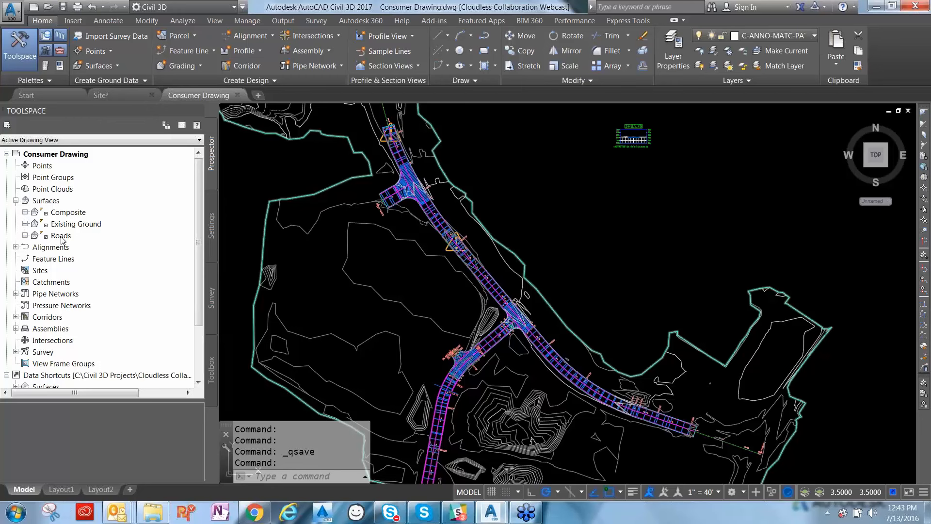
Switch to the Site drawing and inspect its Roads corridor along Main Road
{"action": "left_click", "coordinate": [114, 95]}
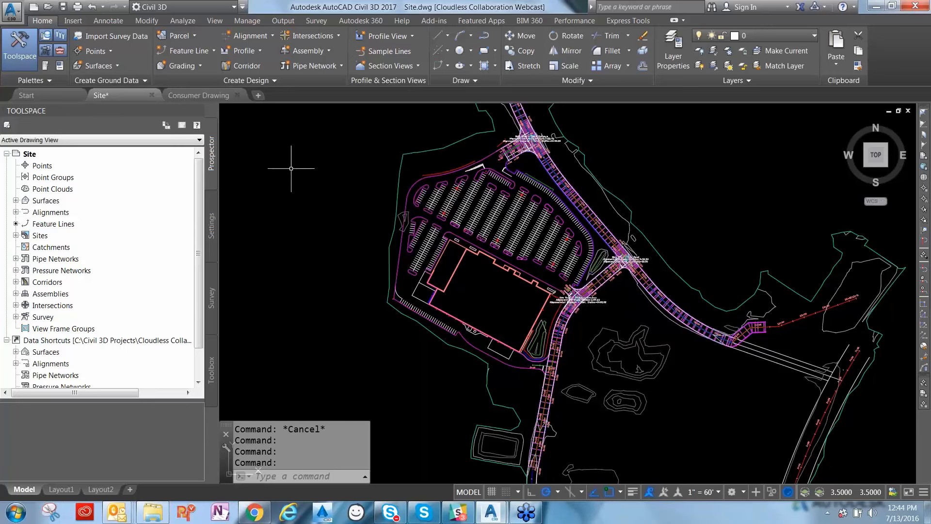
{"action": "left_click", "coordinate": [600, 231]}
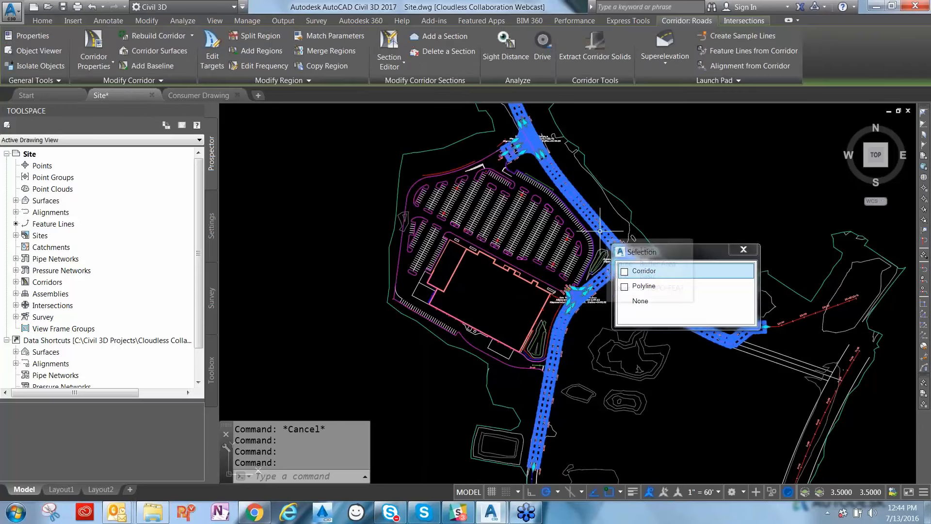
{"action": "left_click", "coordinate": [743, 250]}
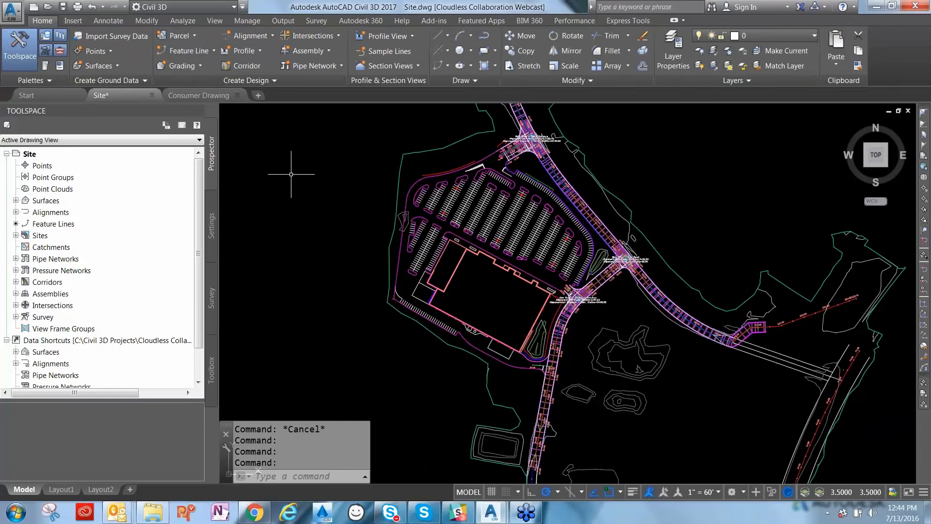
Inspect the surfaces defined in the referenced Roads corridor's properties in the consumer drawing, leaving the properties as they are
{"action": "mouse_move", "coordinate": [195, 97]}
{"action": "left_click", "coordinate": [193, 95]}
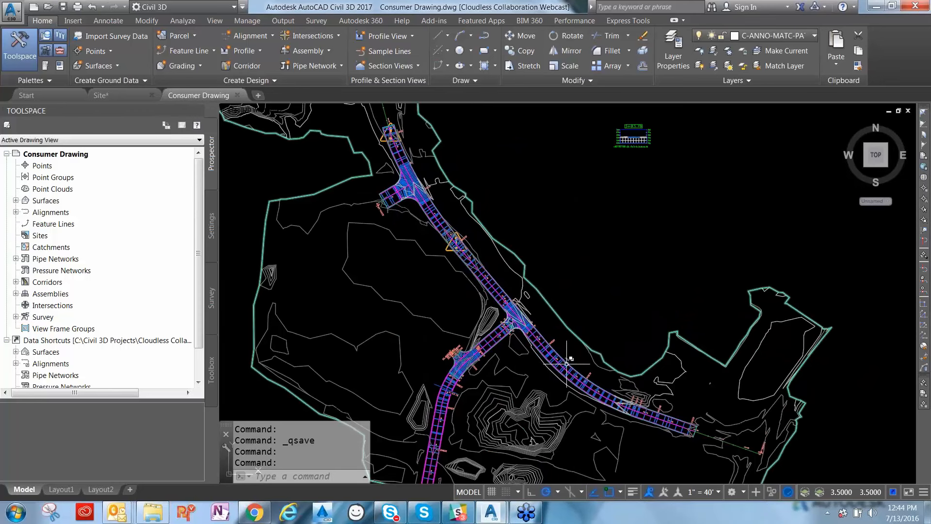
{"action": "left_click", "coordinate": [491, 286]}
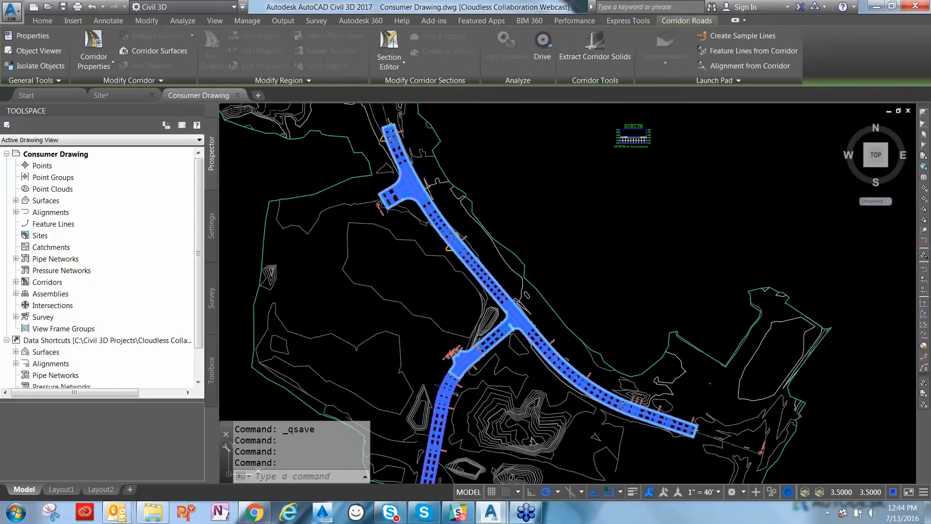
{"action": "right_click", "coordinate": [560, 359]}
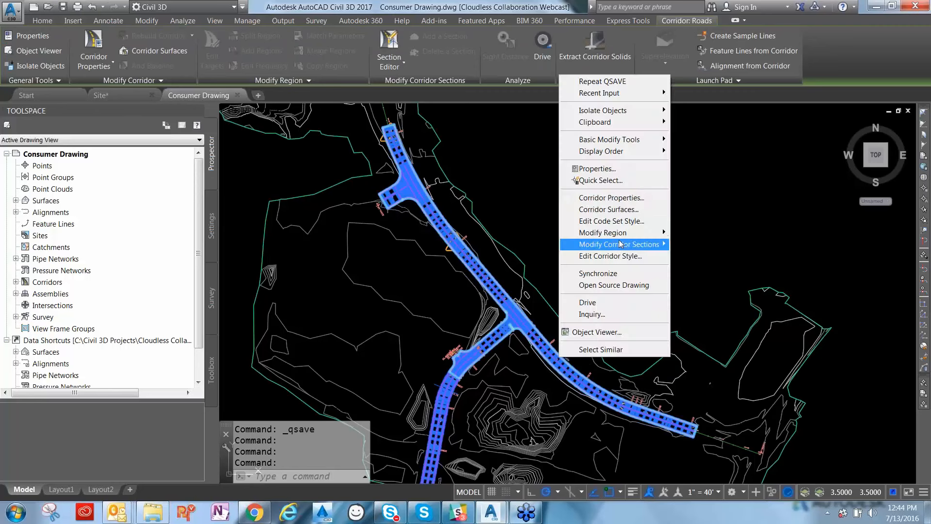
{"action": "left_click", "coordinate": [622, 198]}
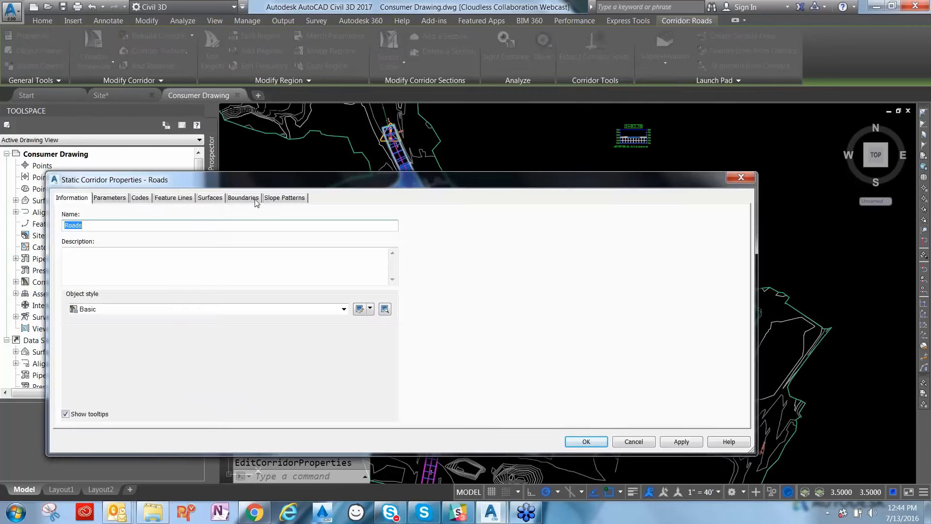
{"action": "left_click", "coordinate": [211, 197]}
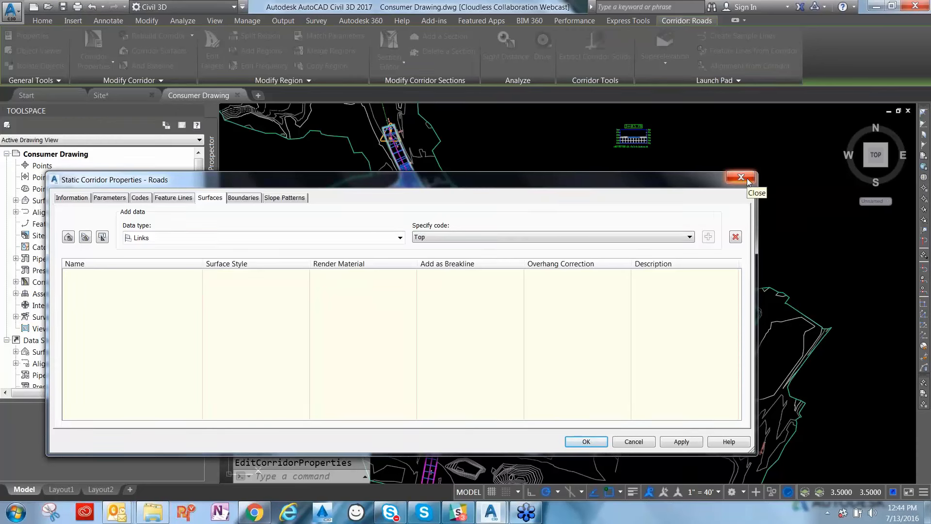
{"action": "left_click", "coordinate": [634, 441]}
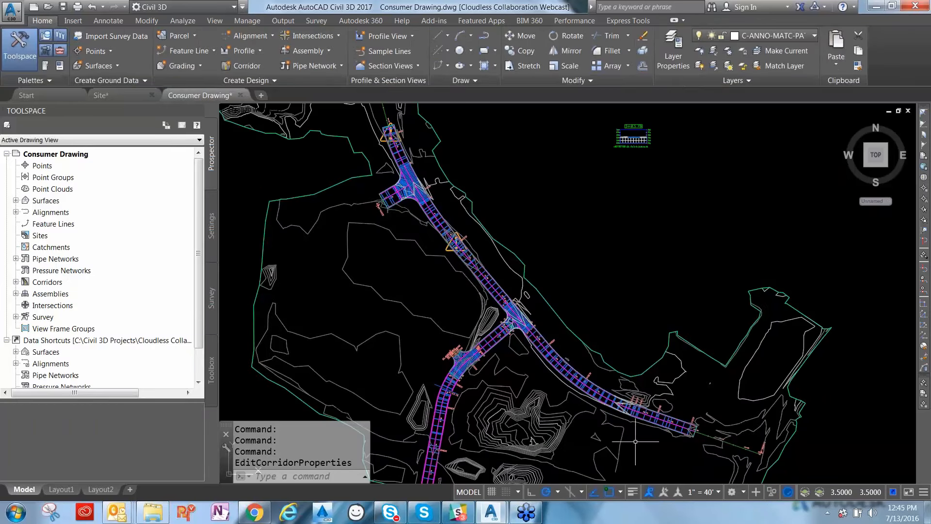
{"action": "mouse_move", "coordinate": [672, 274]}
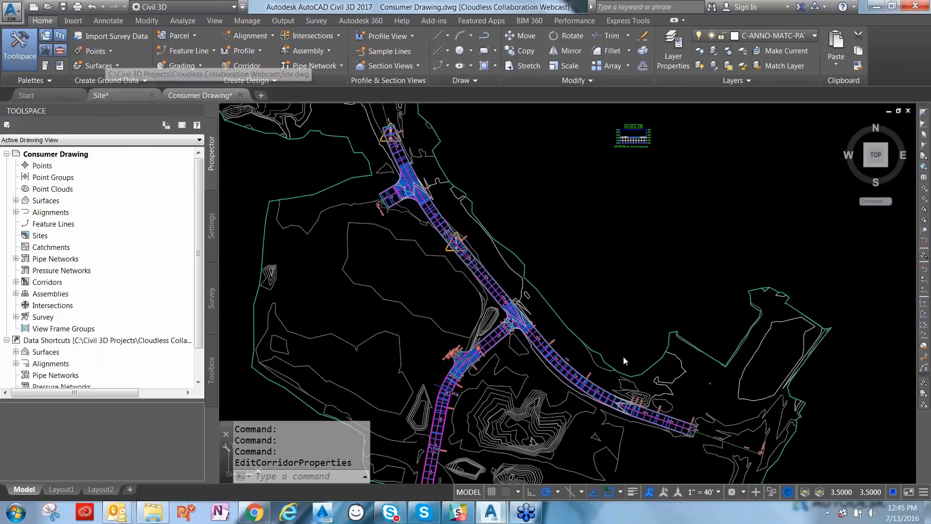
{"action": "left_click", "coordinate": [674, 422]}
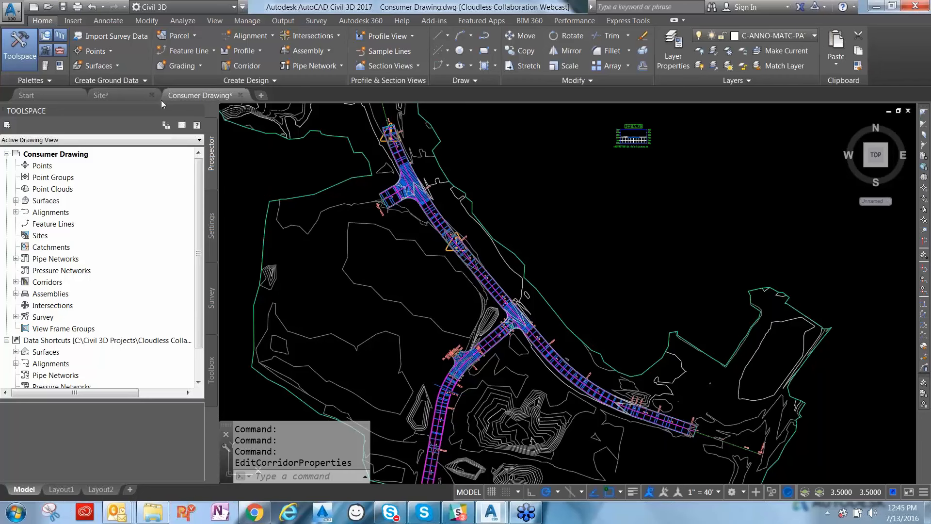
Switch to the Site source drawing and save it with QSAVE
{"action": "left_click", "coordinate": [118, 94]}
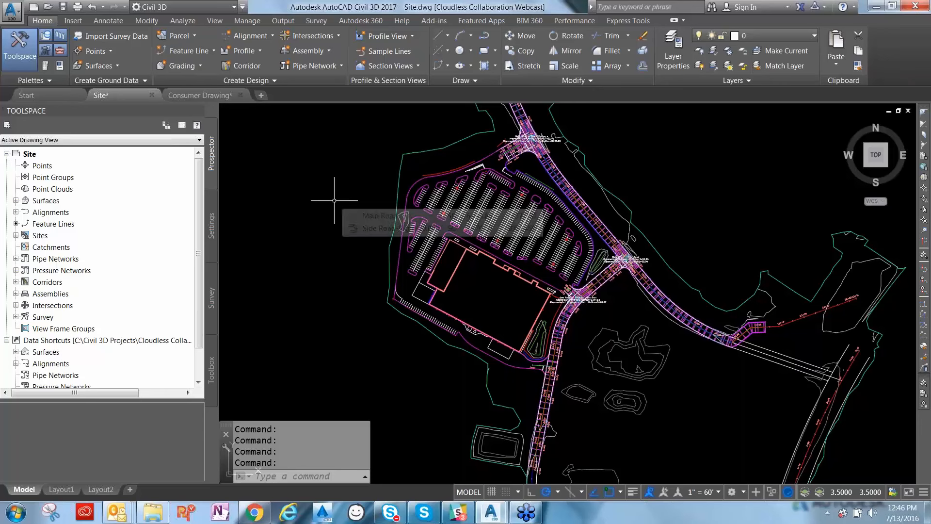
{"action": "type", "text": "q"}
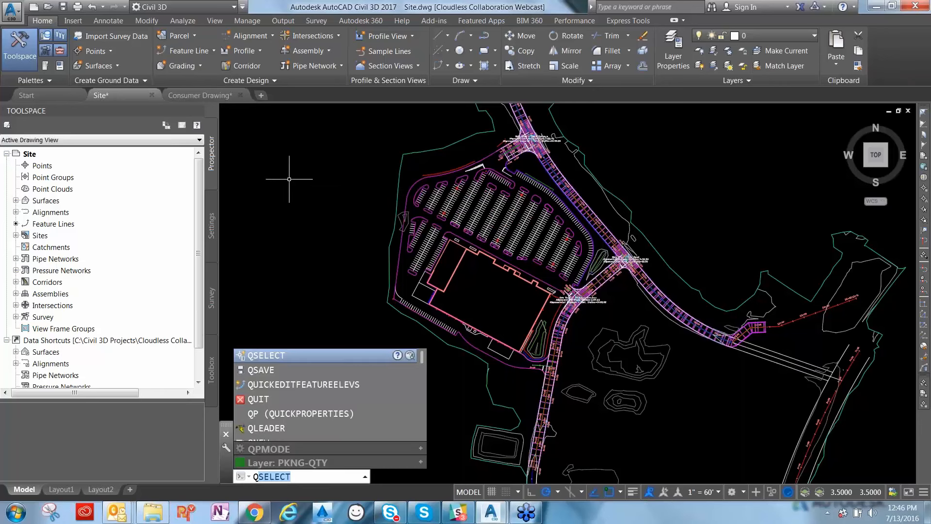
{"action": "type", "text": "save"}
{"action": "key", "text": "Return"}
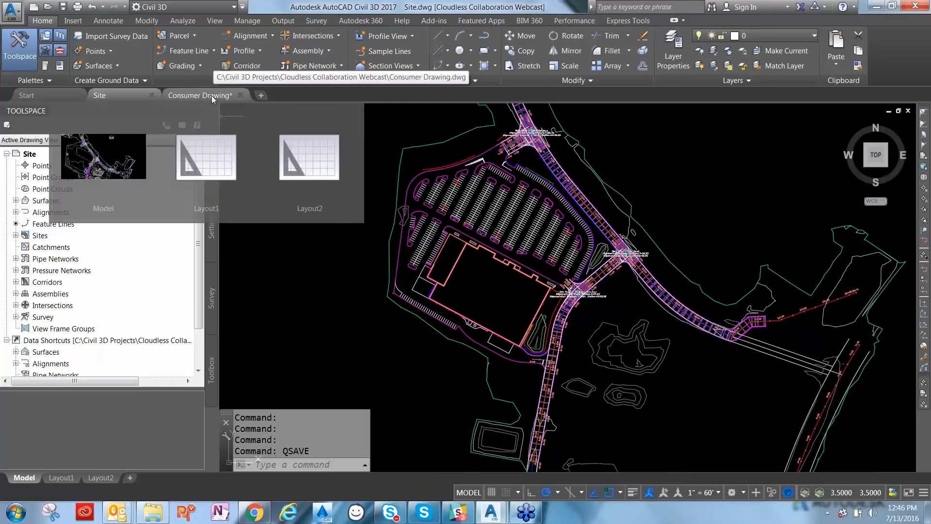
Synchronize the data shortcut references in the consumer drawing and compare the corridor with the Site drawing
{"action": "left_click", "coordinate": [212, 95]}
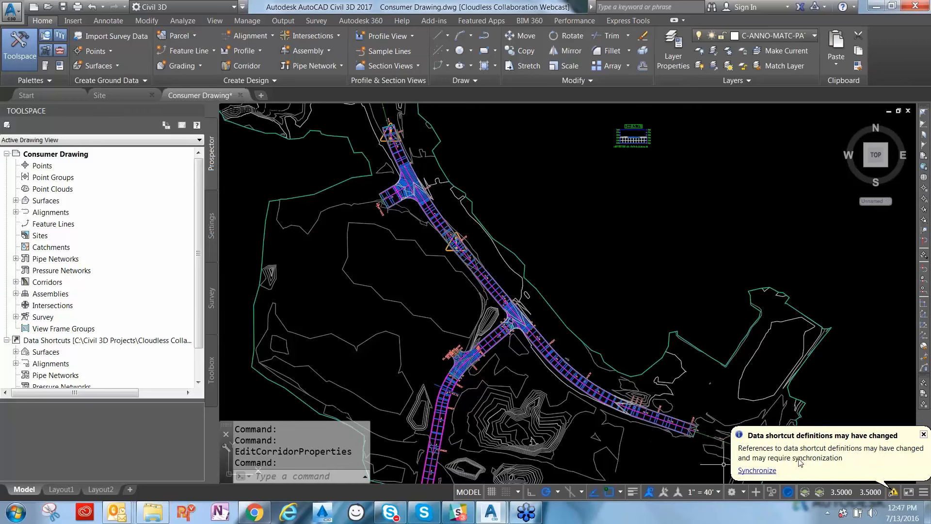
{"action": "left_click", "coordinate": [764, 471]}
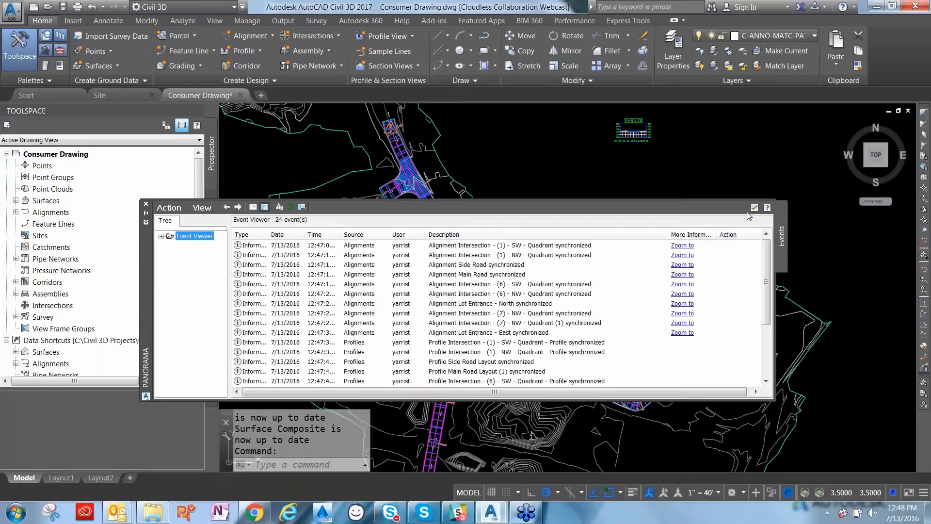
{"action": "left_click", "coordinate": [755, 210]}
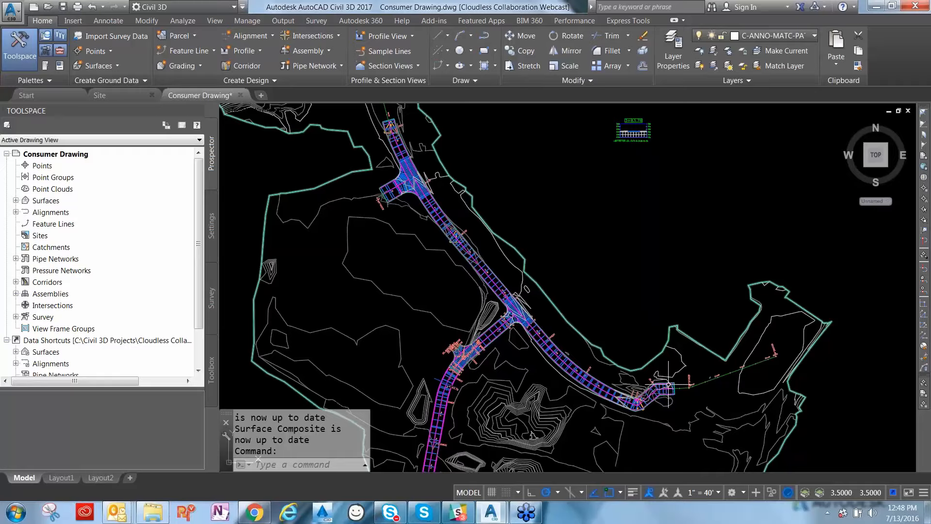
{"action": "left_click", "coordinate": [133, 92]}
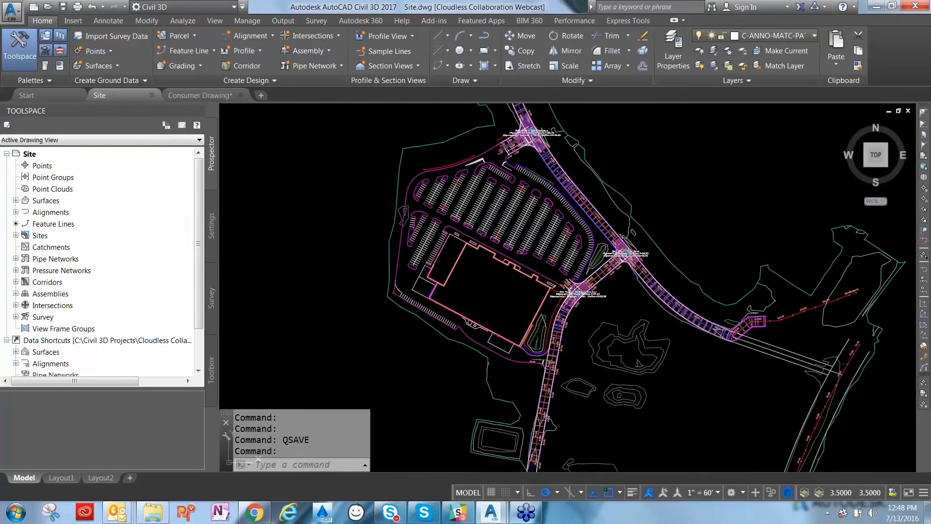
{"action": "left_click", "coordinate": [214, 97]}
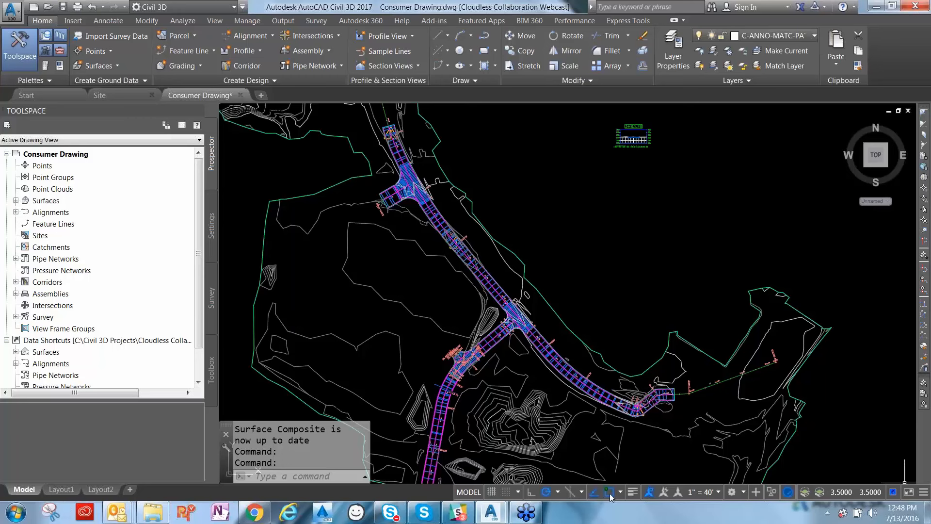
Try the data shortcut notification toggle in the consumer drawing and leave notifications switched off
{"action": "left_click", "coordinate": [893, 492]}
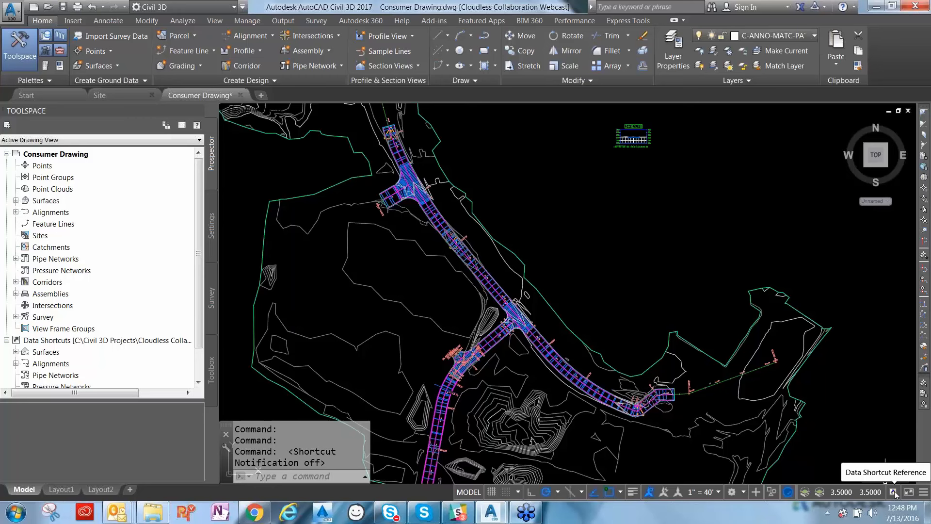
{"action": "left_click", "coordinate": [894, 492]}
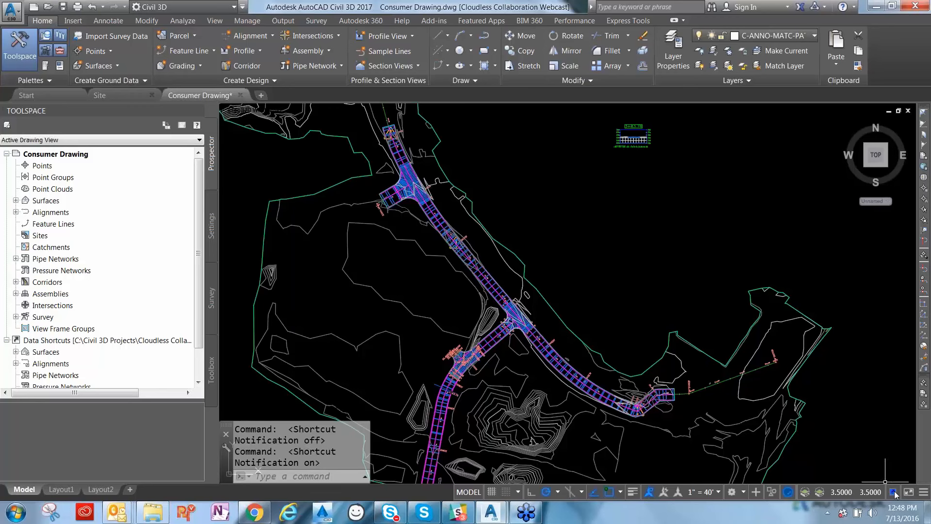
{"action": "left_click", "coordinate": [893, 493]}
List the consumer drawing's surfaces and hide the Roads corridor object
{"action": "left_click", "coordinate": [16, 201]}
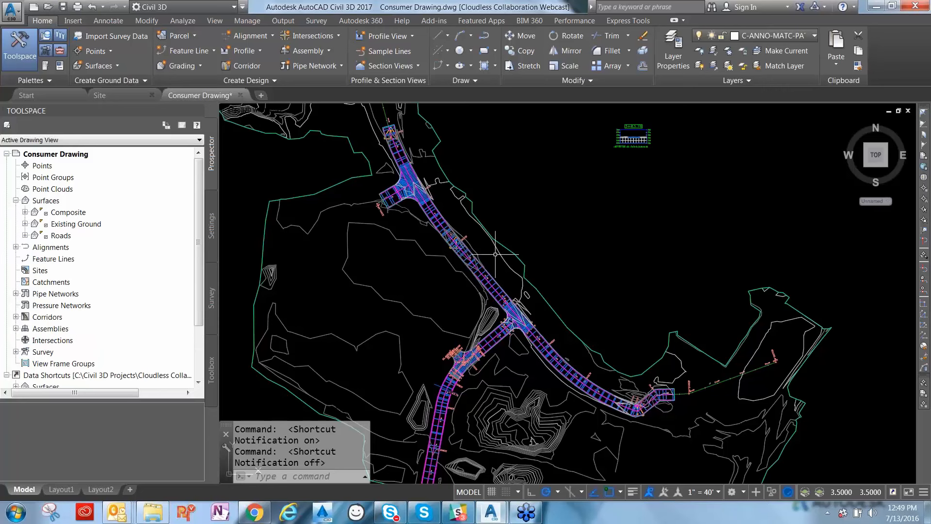
{"action": "mouse_move", "coordinate": [495, 254]}
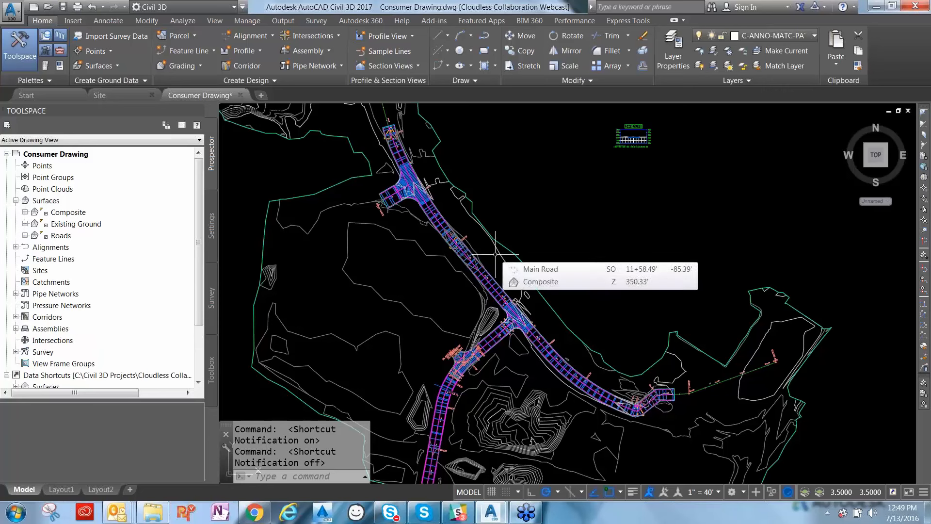
{"action": "middle_click_drag", "start_coordinate": [411, 346], "coordinate": [453, 327]}
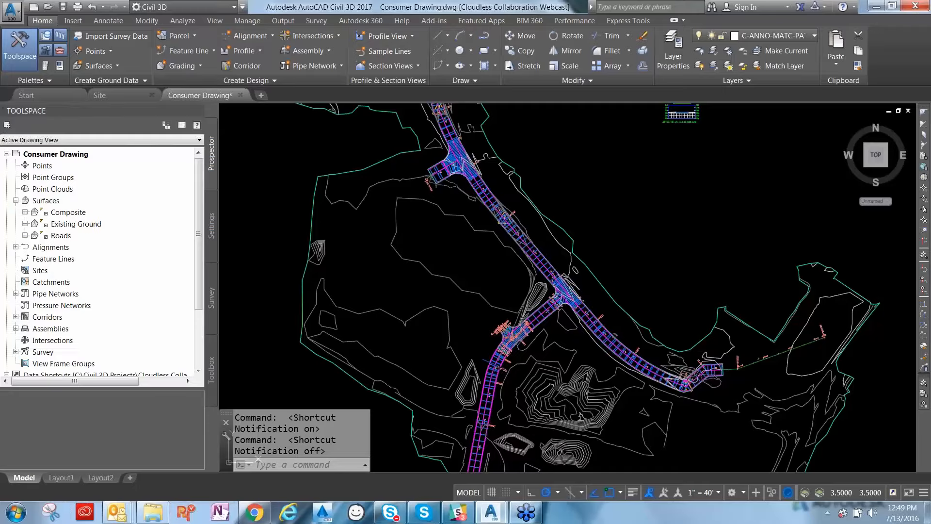
{"action": "left_click", "coordinate": [490, 196]}
{"action": "right_click", "coordinate": [490, 196]}
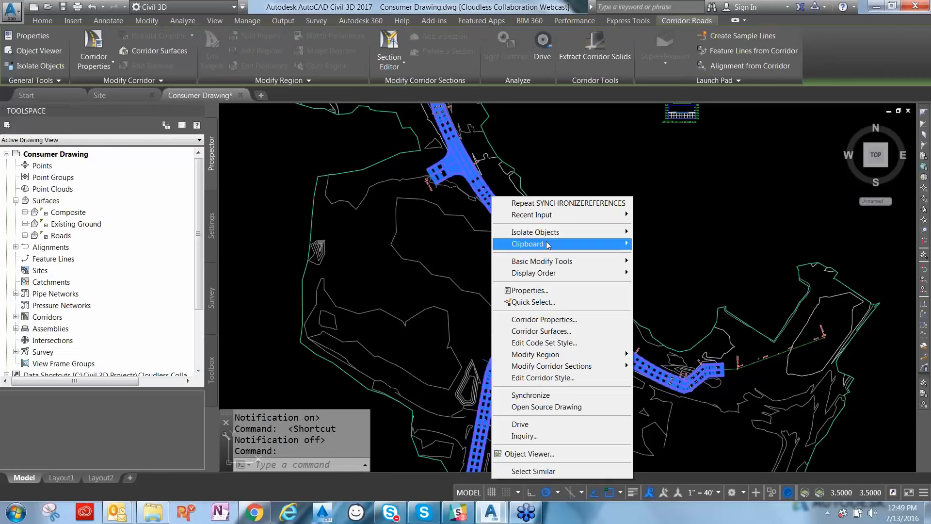
{"action": "mouse_move", "coordinate": [565, 238]}
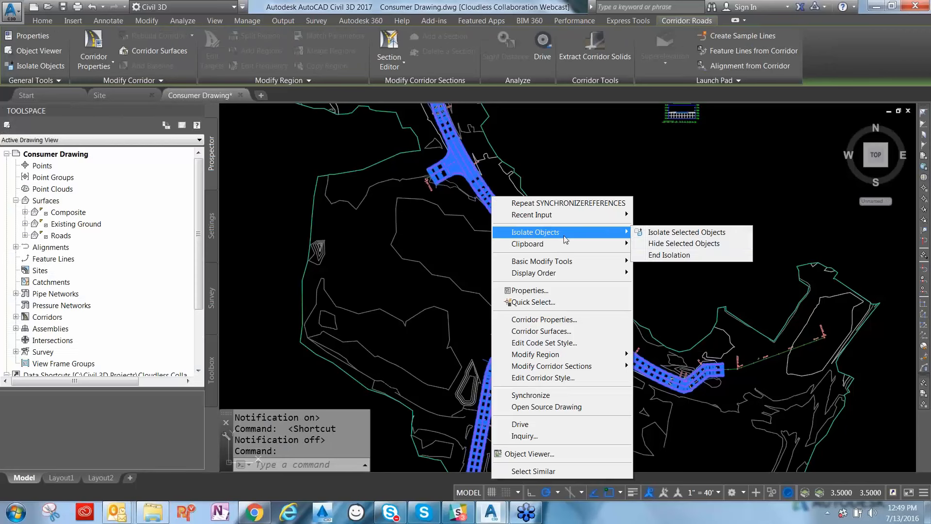
{"action": "left_click", "coordinate": [684, 243]}
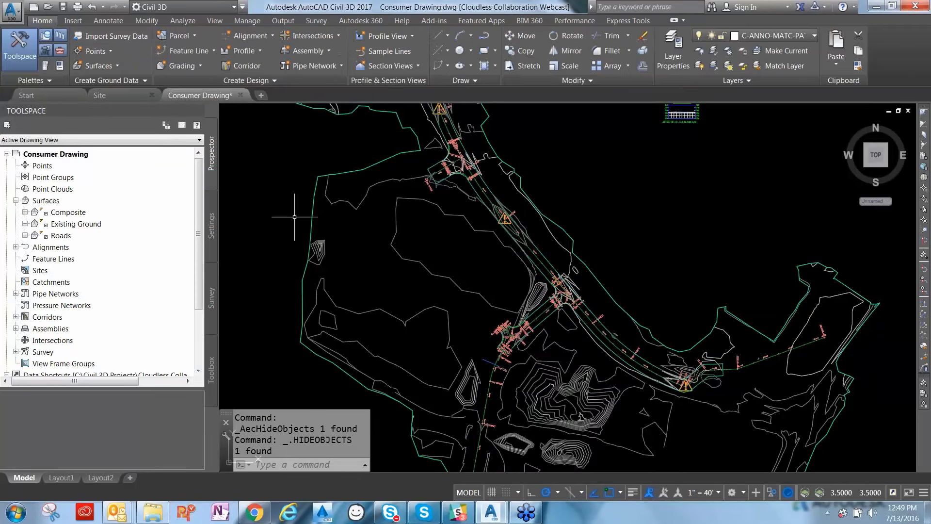
Select the Composite, Existing Ground and Roads surfaces in the consumer drawing and isolate them from all other objects
{"action": "left_click", "coordinate": [68, 213]}
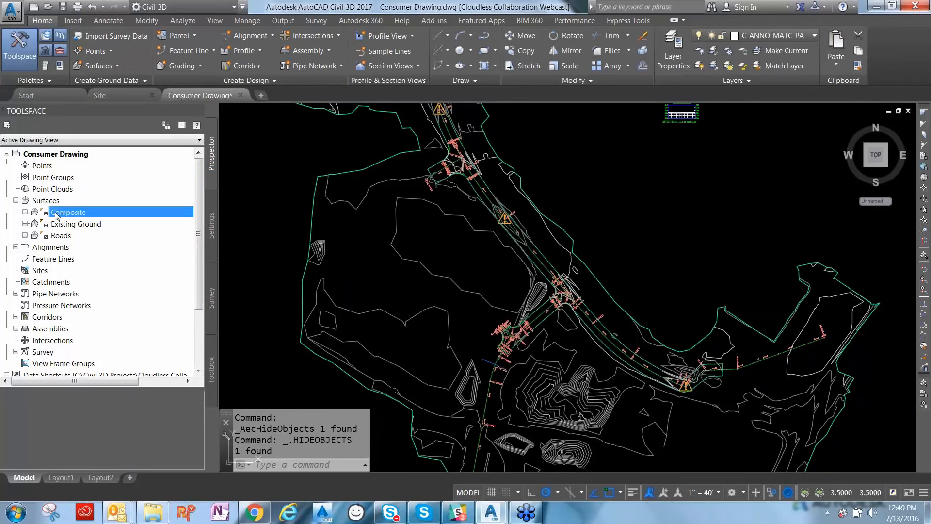
{"action": "left_click", "coordinate": [73, 235], "text": "shift"}
{"action": "right_click", "coordinate": [72, 227]}
{"action": "left_click", "coordinate": [75, 215]}
{"action": "right_click", "coordinate": [75, 213]}
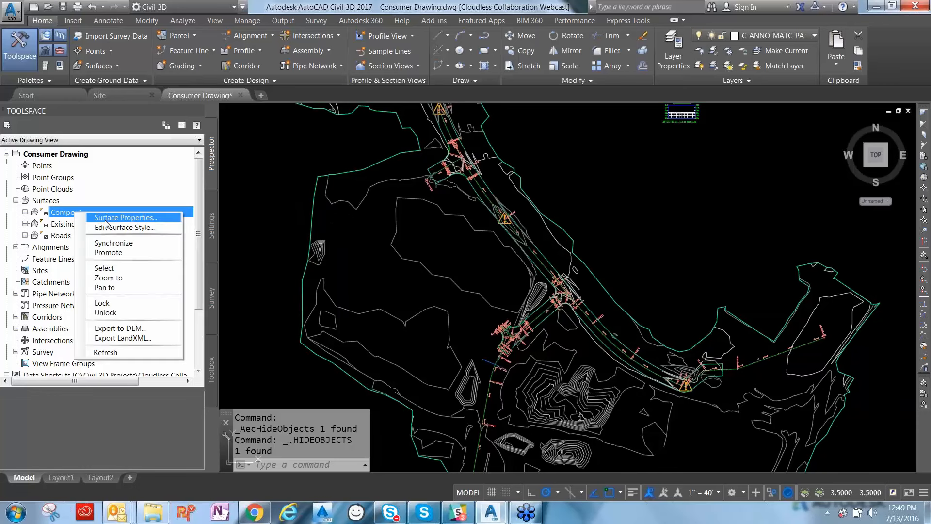
{"action": "left_click", "coordinate": [115, 266]}
{"action": "right_click", "coordinate": [102, 225]}
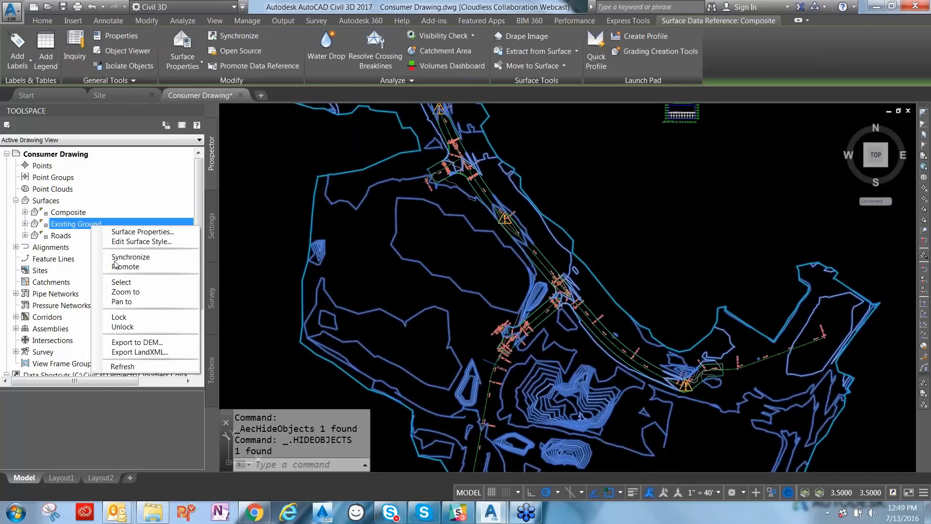
{"action": "left_click", "coordinate": [118, 282]}
{"action": "right_click", "coordinate": [61, 236]}
{"action": "left_click", "coordinate": [100, 291]}
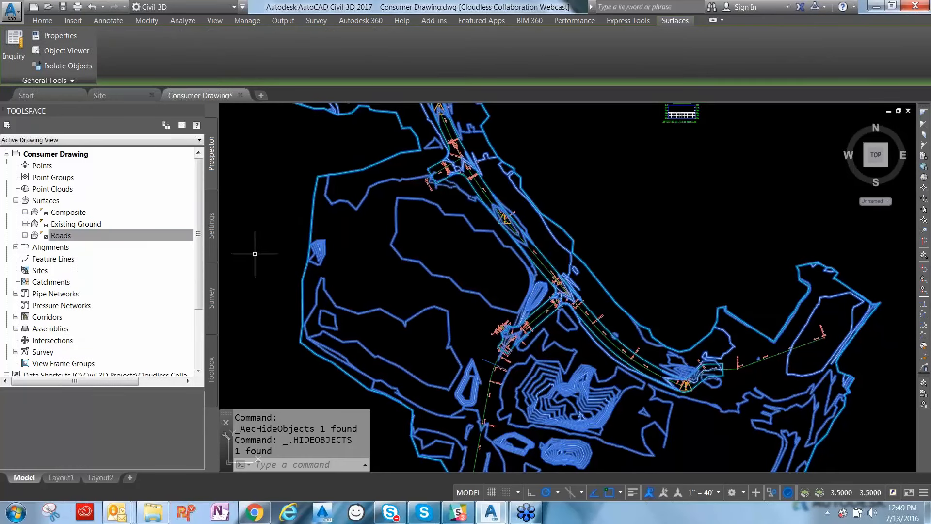
{"action": "right_click", "coordinate": [256, 246]}
{"action": "mouse_move", "coordinate": [311, 280]}
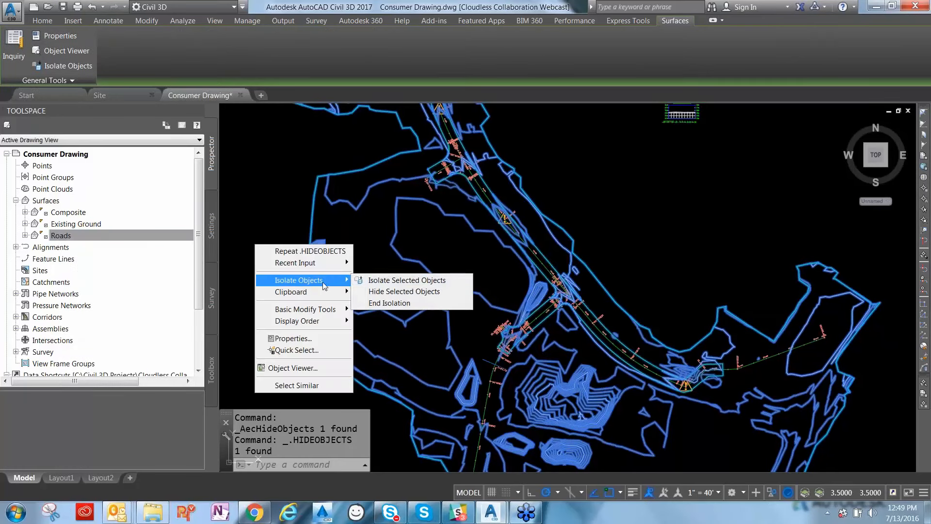
{"action": "left_click", "coordinate": [399, 282]}
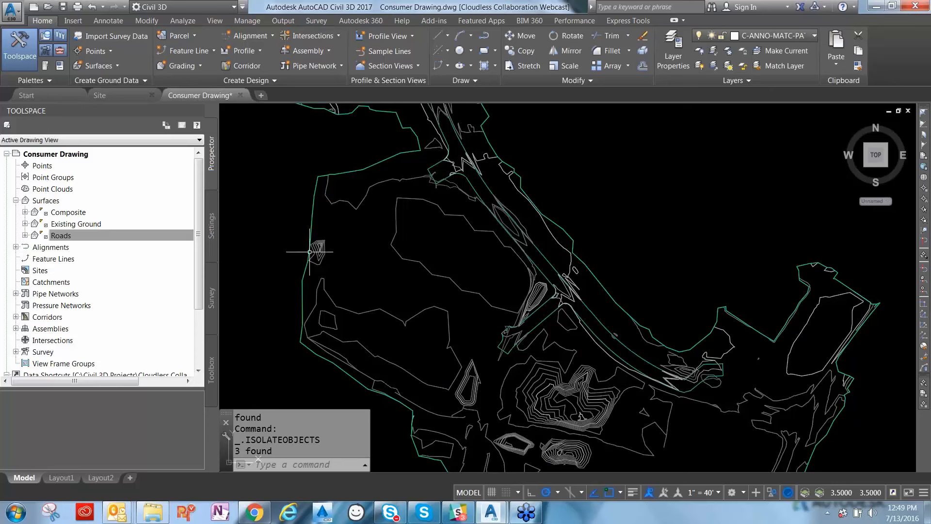
List the consumer drawing's surfaces with their reference details and look over the isolated contours across the site
{"action": "scroll", "coordinate": [187, 245], "scroll_direction": "down", "scroll_amount": 1}
{"action": "left_click", "coordinate": [46, 177]}
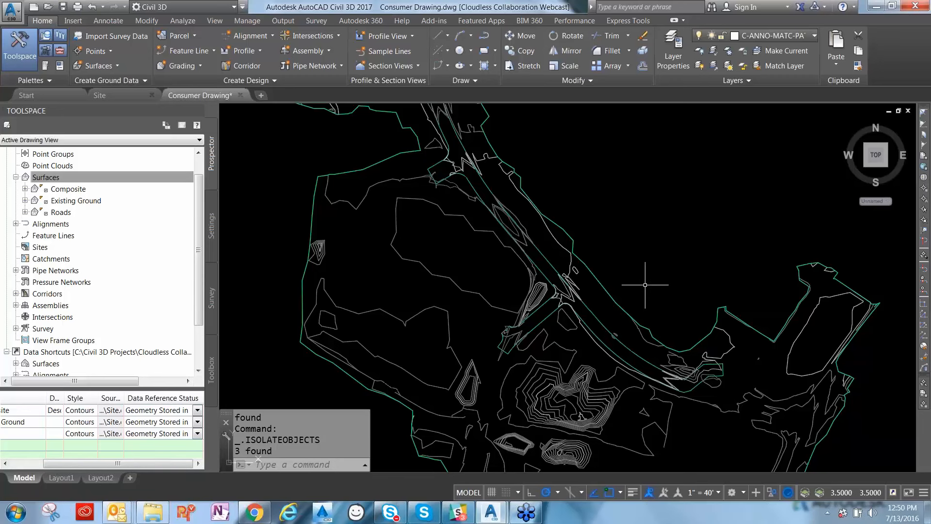
{"action": "scroll", "coordinate": [594, 308], "scroll_direction": "down", "scroll_amount": 4}
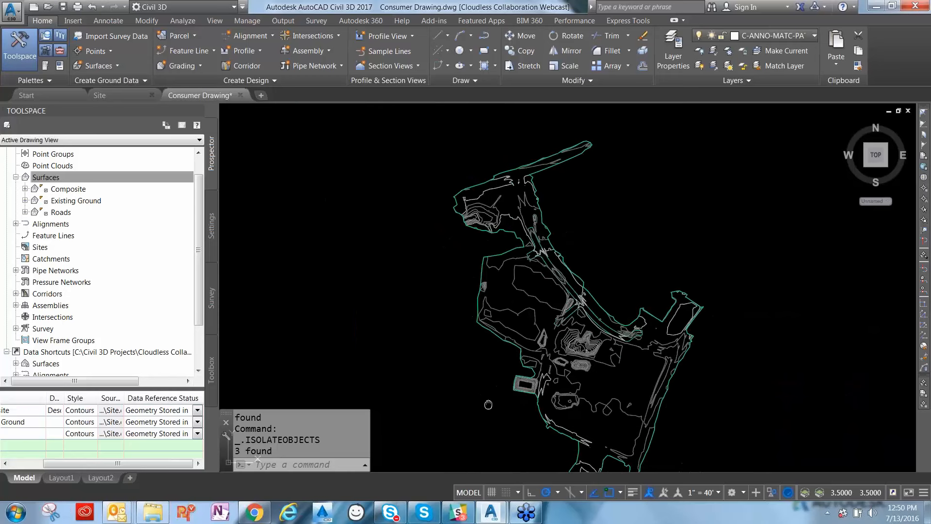
{"action": "middle_click_drag", "start_coordinate": [488, 404], "coordinate": [508, 353]}
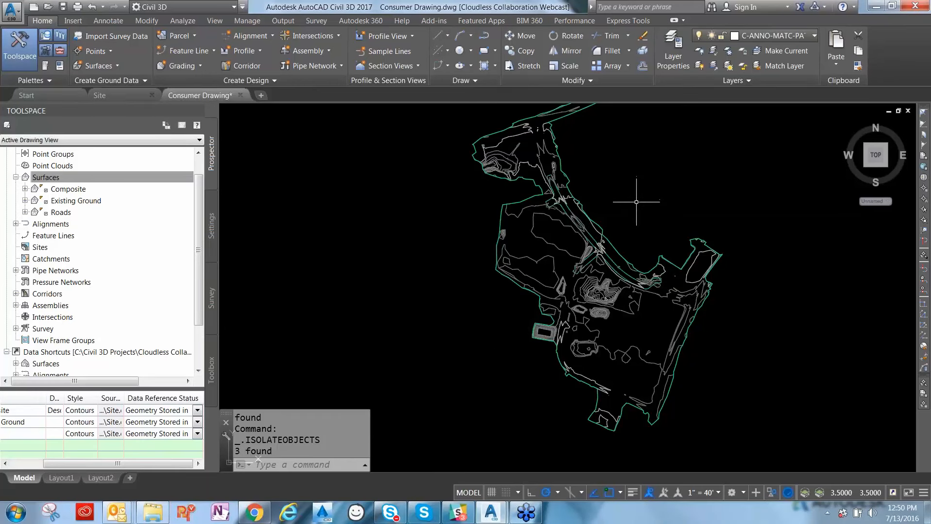
{"action": "scroll", "coordinate": [606, 242], "scroll_direction": "up", "scroll_amount": 4}
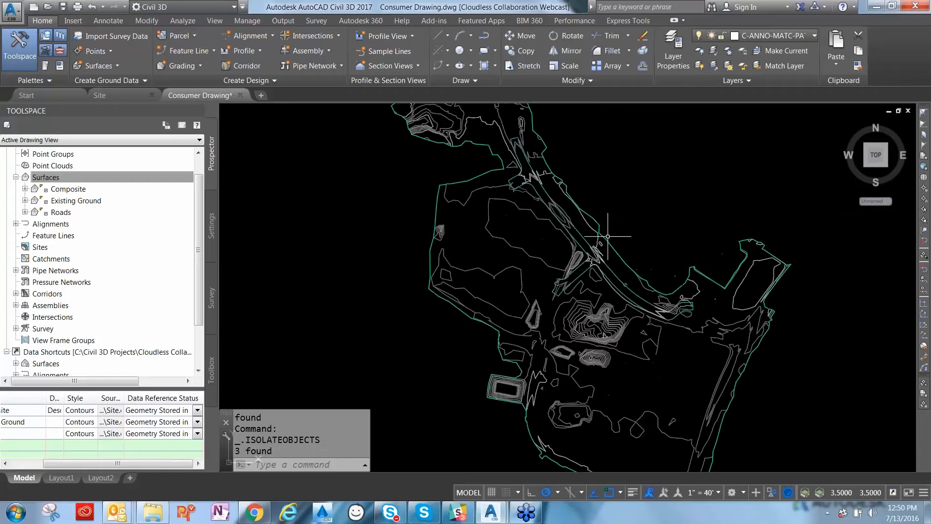
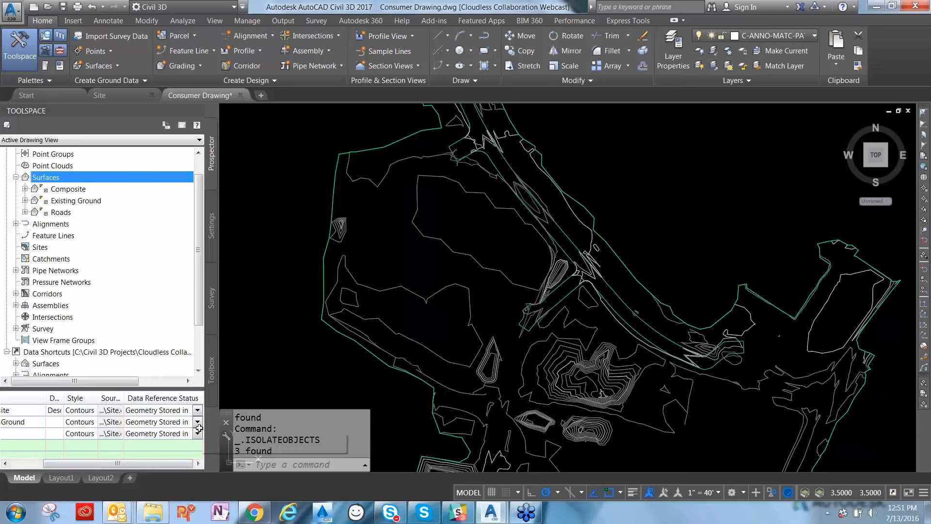
Examine the Data Reference Status of the Composite, Existing Ground and Roads surfaces and the status options offered for Roads
{"action": "left_click_drag", "start_coordinate": [170, 464], "coordinate": [141, 464]}
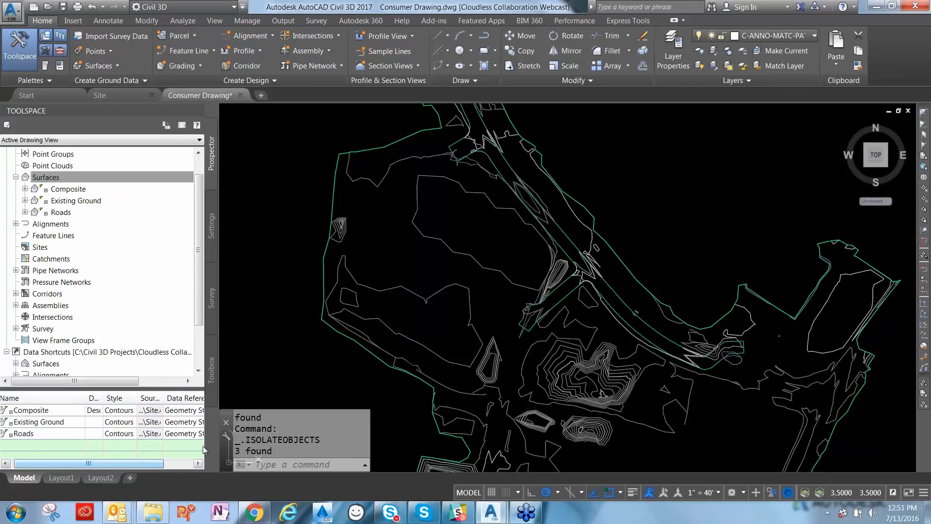
{"action": "left_click", "coordinate": [192, 435]}
{"action": "left_click_drag", "start_coordinate": [156, 464], "coordinate": [188, 464]}
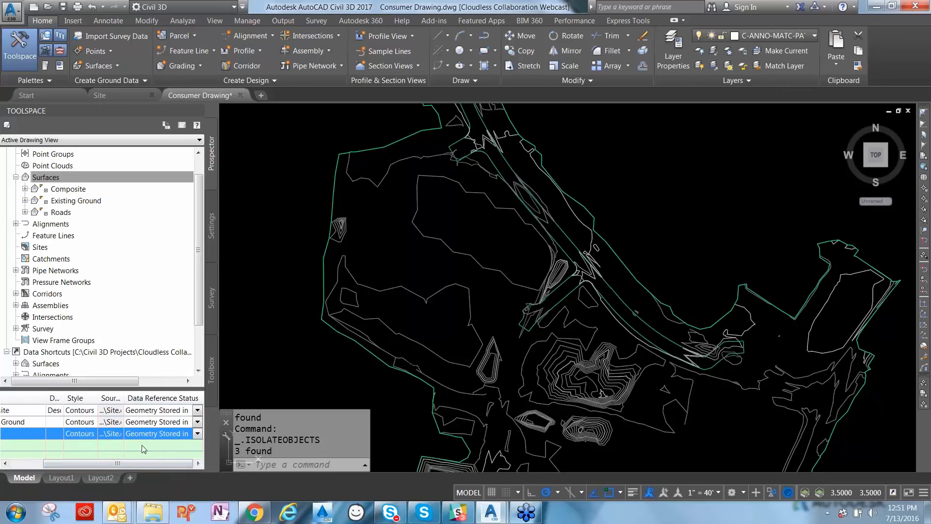
{"action": "left_click", "coordinate": [55, 181]}
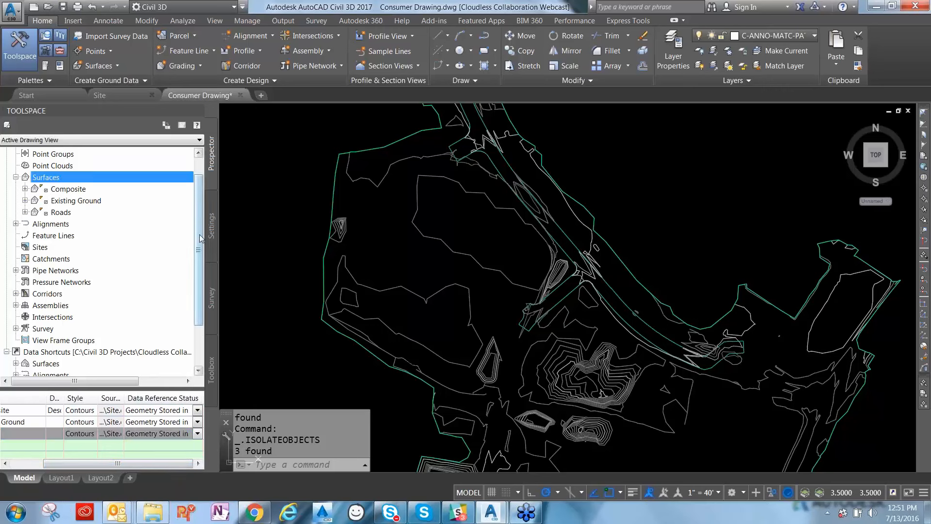
{"action": "left_click_drag", "start_coordinate": [202, 240], "coordinate": [202, 211]}
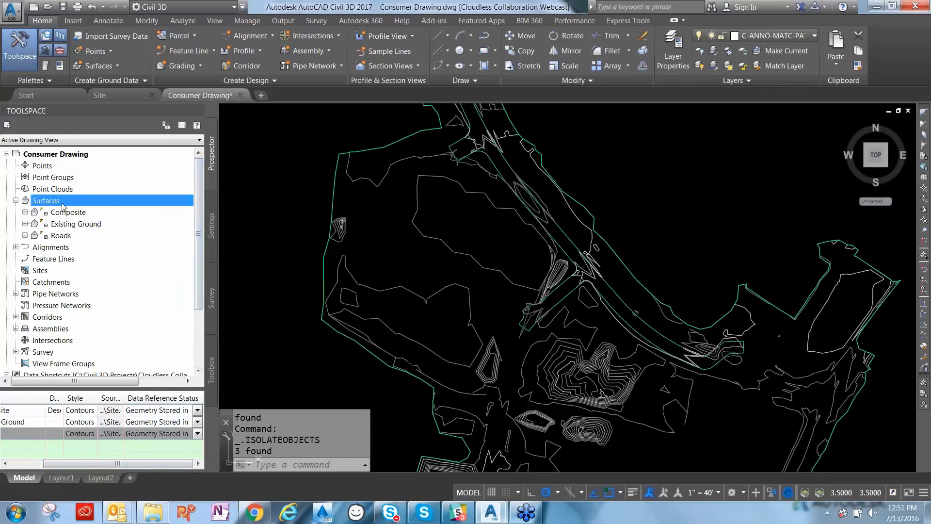
{"action": "left_click", "coordinate": [95, 464]}
{"action": "mouse_move", "coordinate": [96, 464]}
{"action": "left_mouse_down"}
{"action": "mouse_move", "coordinate": [45, 462]}
{"action": "mouse_move", "coordinate": [113, 465]}
{"action": "left_mouse_up"}
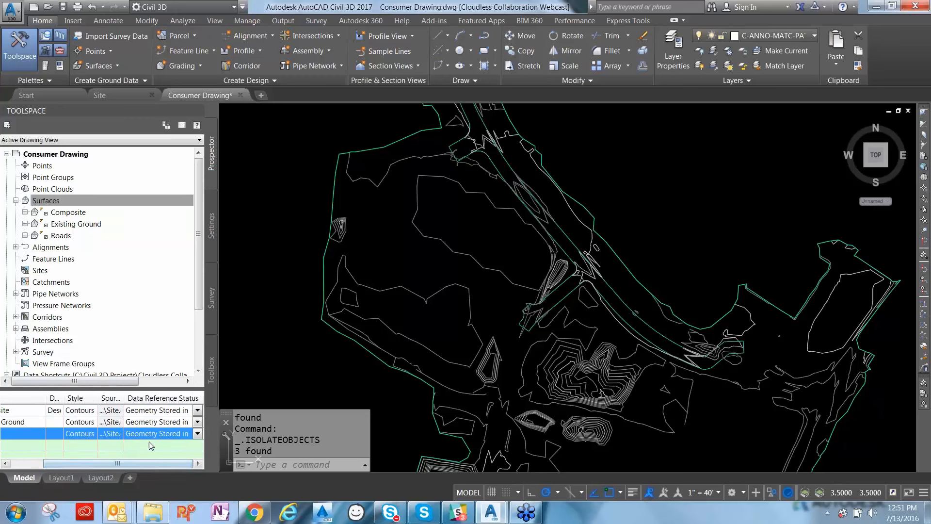
{"action": "left_click", "coordinate": [198, 433]}
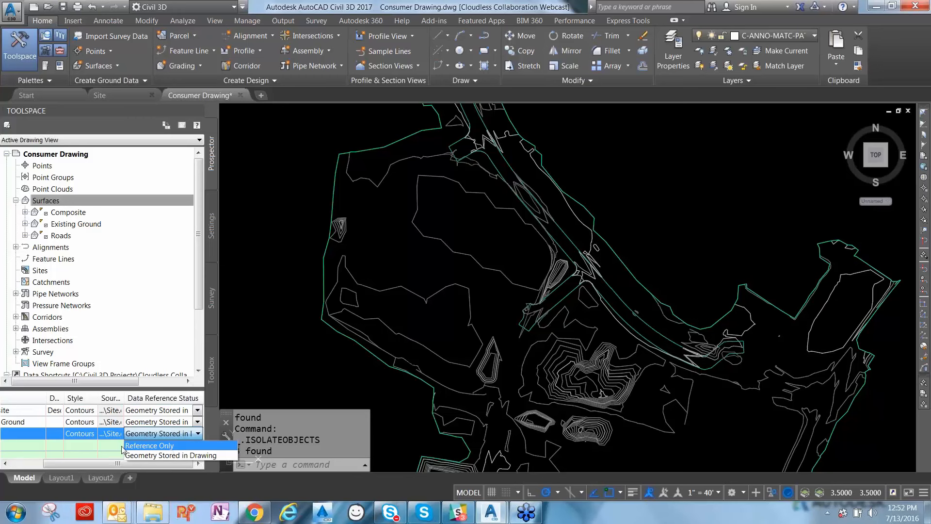
{"action": "left_click", "coordinate": [116, 462]}
{"action": "left_click_drag", "start_coordinate": [115, 462], "coordinate": [65, 464]}
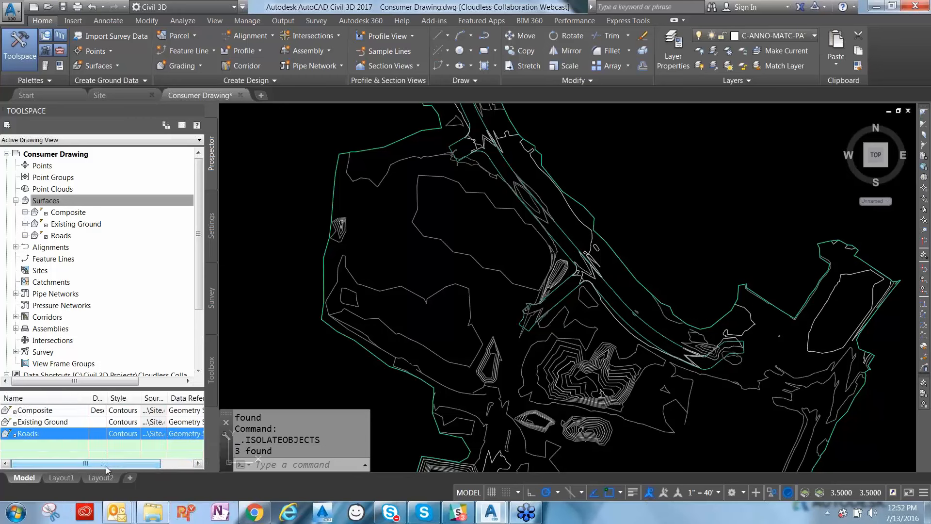
{"action": "left_click", "coordinate": [64, 411]}
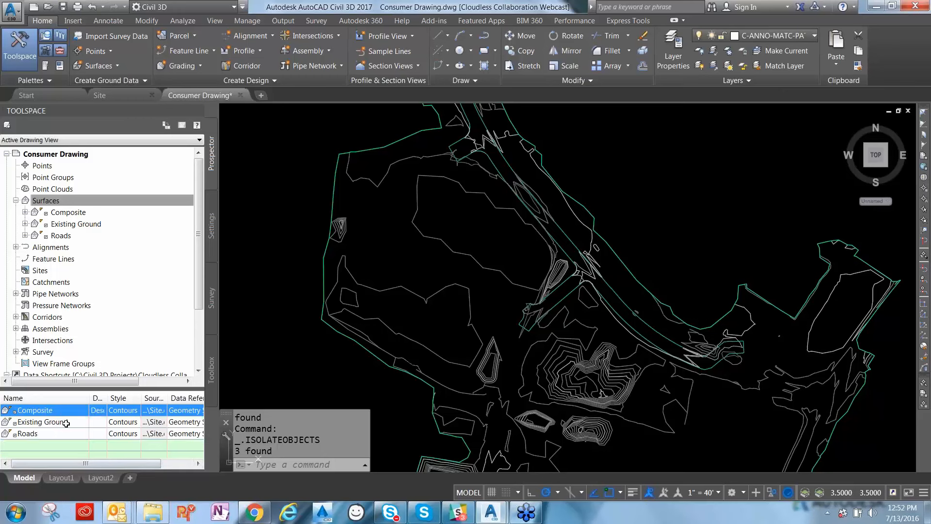
{"action": "left_click", "coordinate": [65, 422]}
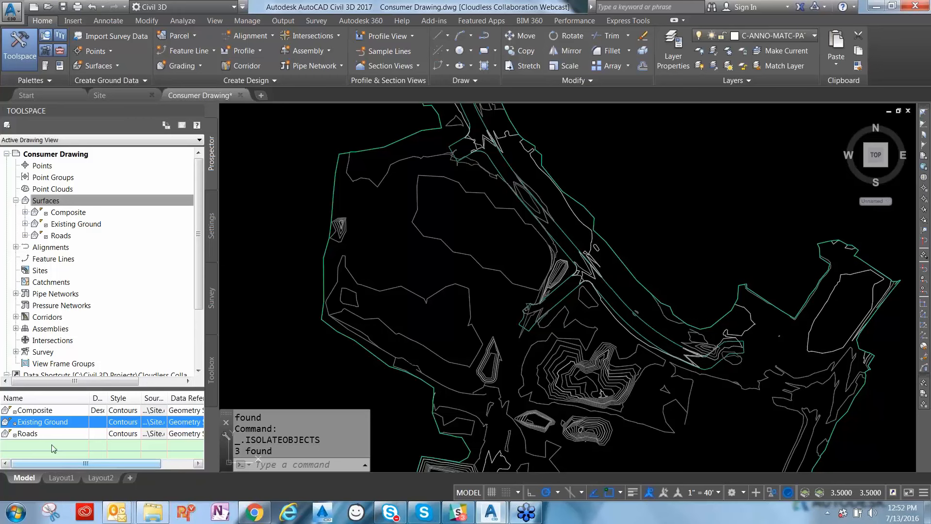
Set the Roads surface's data reference status to Reference Only and save the consumer drawing
{"action": "left_click", "coordinate": [62, 463]}
{"action": "key", "text": "Down"}
{"action": "left_click_drag", "start_coordinate": [63, 462], "coordinate": [95, 464]}
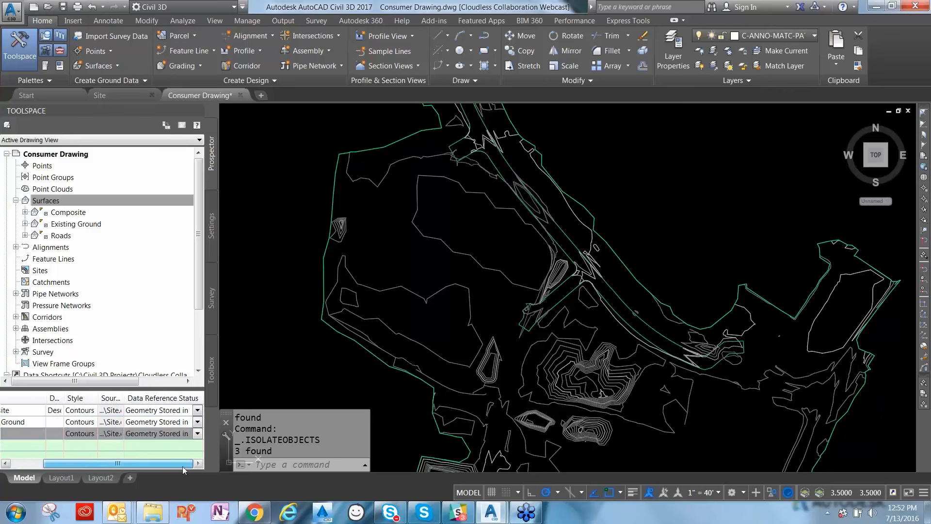
{"action": "left_click", "coordinate": [198, 434]}
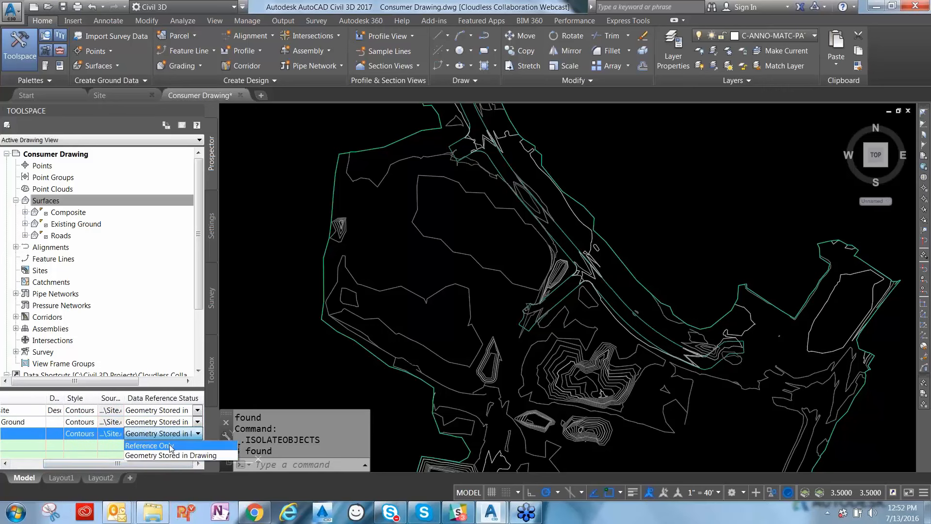
{"action": "left_click", "coordinate": [169, 446]}
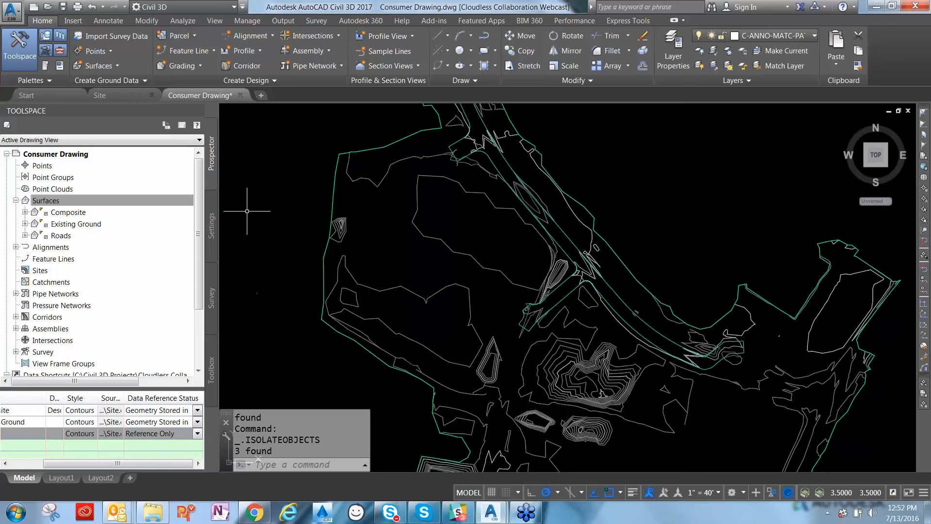
{"action": "key", "text": "ctrl+s"}
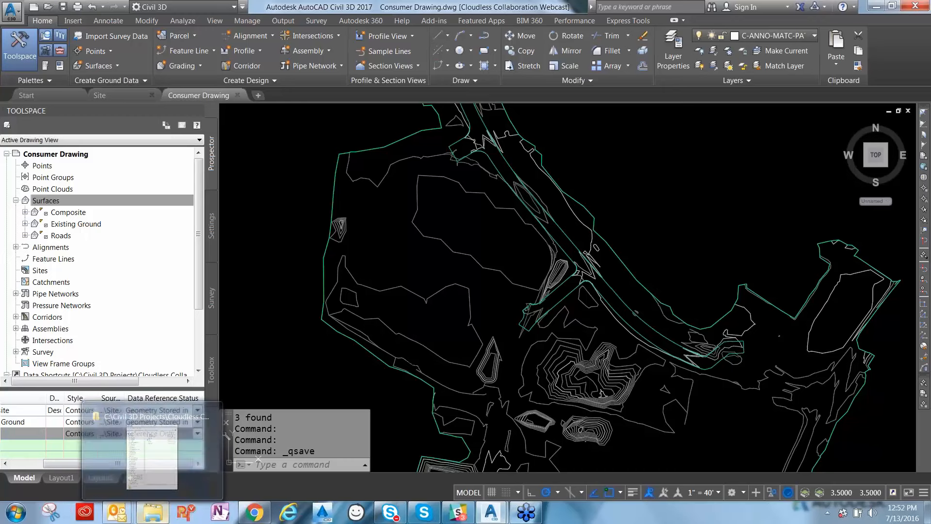
Close the Site drawing and rename the Site file with an x in File Explorer's Cloudless Collaboration Webcast folder
{"action": "left_click", "coordinate": [162, 518]}
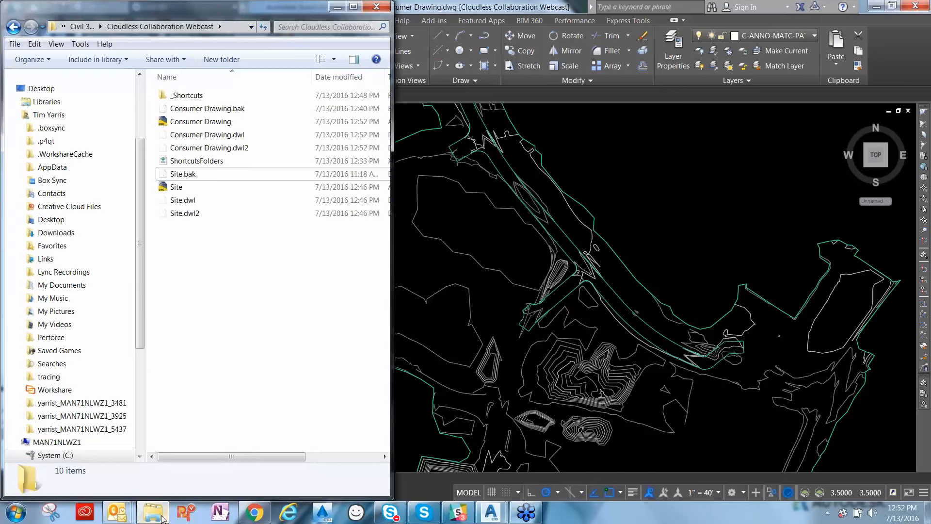
{"action": "left_click", "coordinate": [173, 189]}
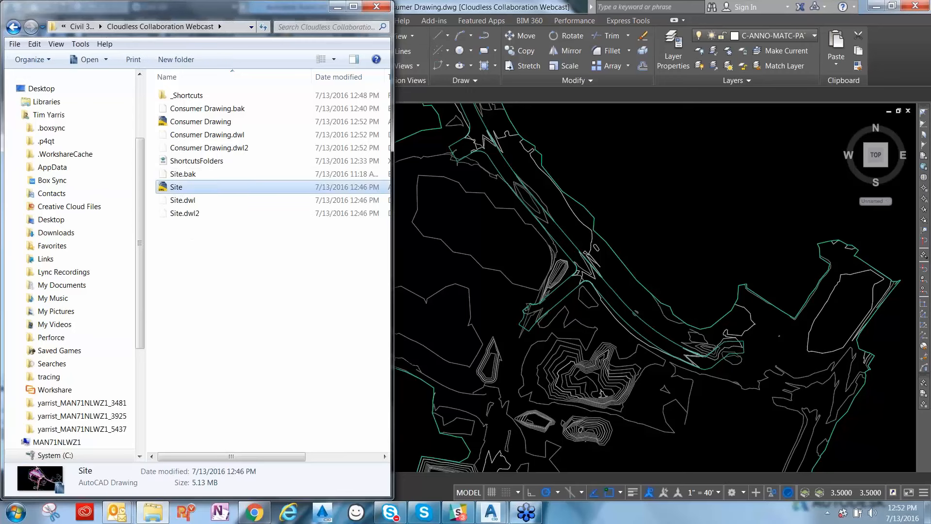
{"action": "key", "text": "F2"}
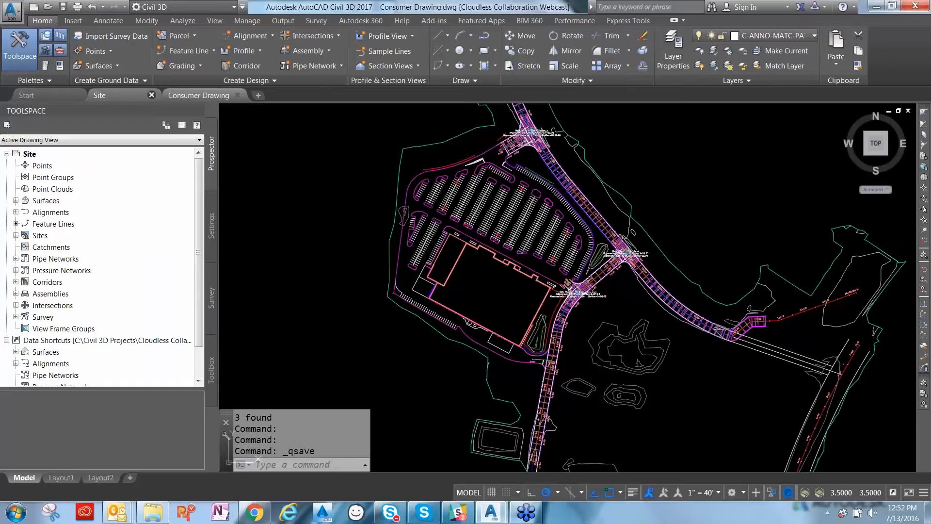
{"action": "left_click", "coordinate": [151, 95]}
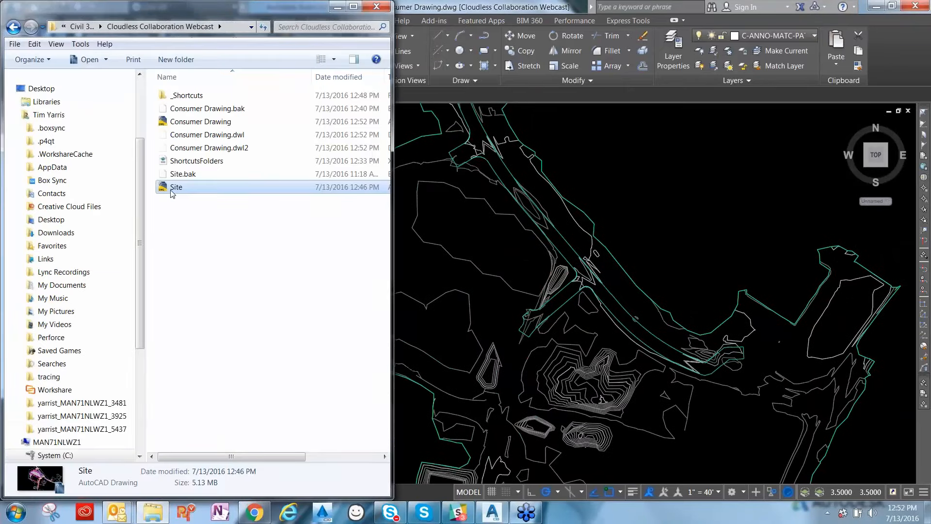
{"action": "left_click", "coordinate": [171, 190]}
{"action": "left_click", "coordinate": [171, 190]}
{"action": "type", "text": "x"}
{"action": "left_click", "coordinate": [194, 228]}
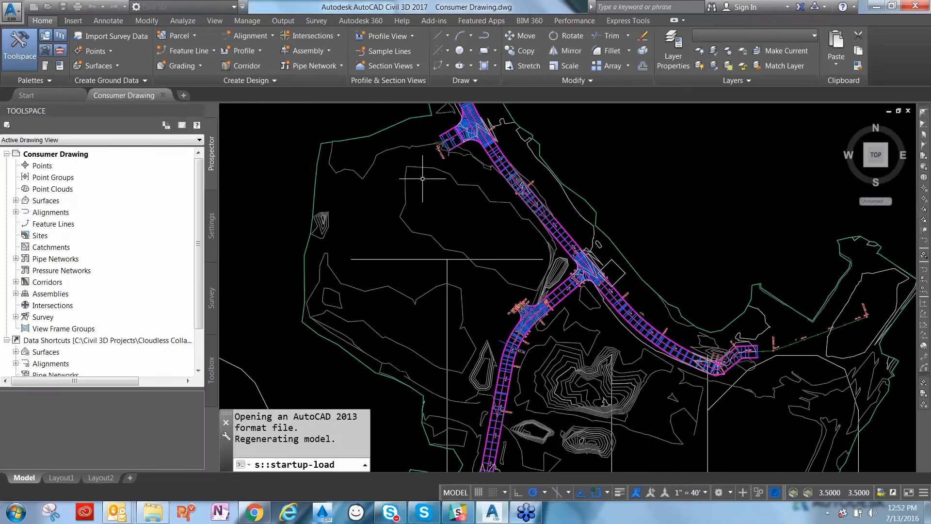
Expand the surfaces of the reopened consumer drawing and examine the broken reference text drawn over the site
{"action": "left_click", "coordinate": [16, 201]}
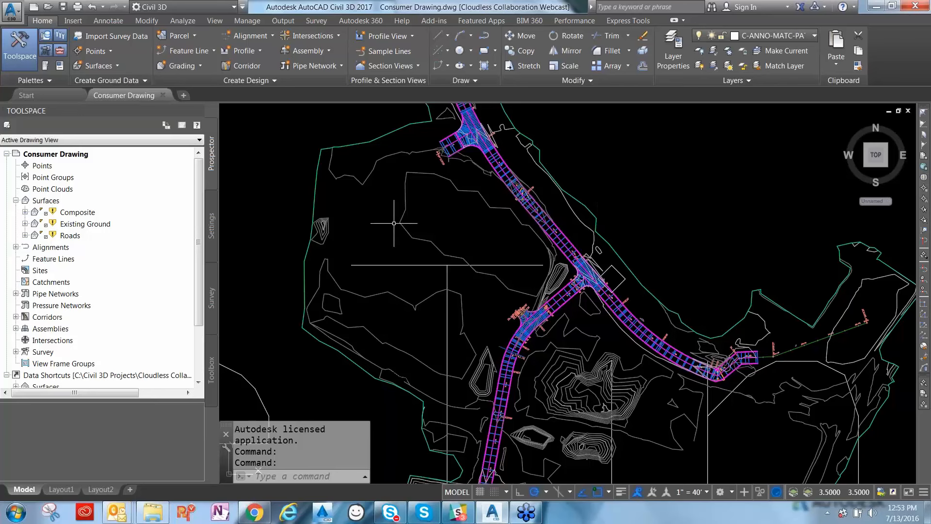
{"action": "scroll", "coordinate": [394, 223], "scroll_direction": "down", "scroll_amount": 2}
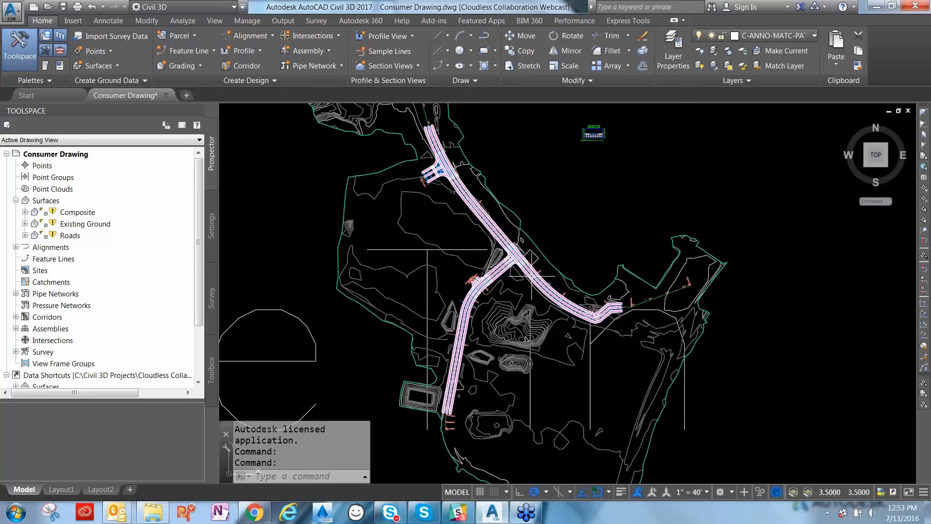
{"action": "scroll", "coordinate": [589, 295], "scroll_direction": "down", "scroll_amount": 6}
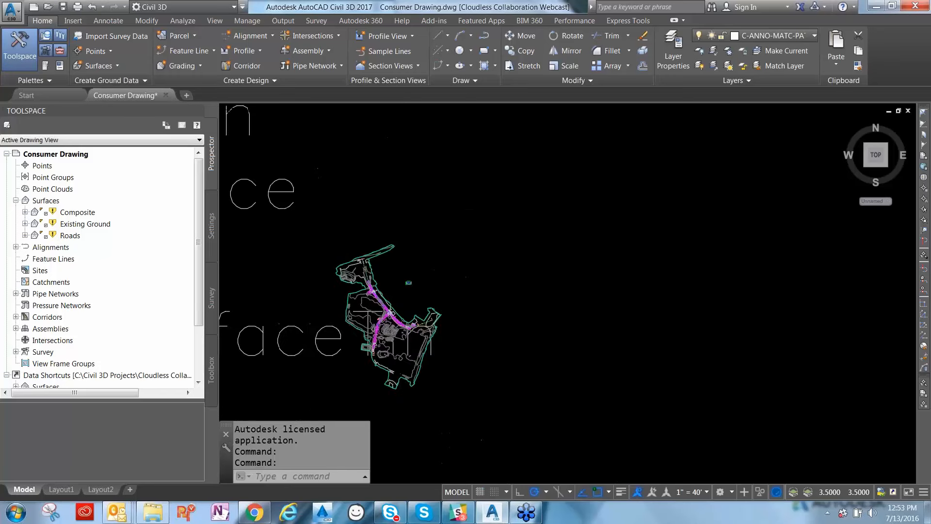
{"action": "scroll", "coordinate": [347, 316], "scroll_direction": "down", "scroll_amount": 2}
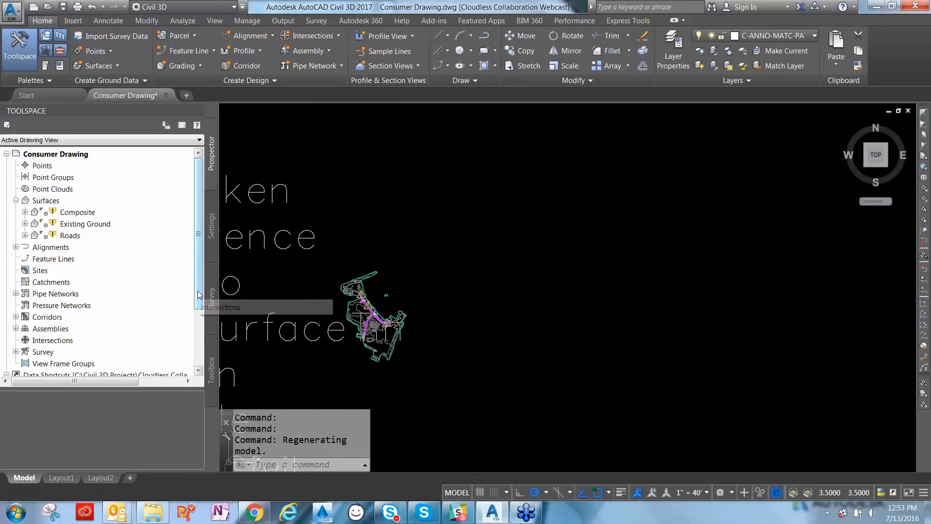
{"action": "mouse_move", "coordinate": [324, 331]}
{"action": "middle_mouse_down"}
{"action": "mouse_move", "coordinate": [394, 327]}
{"action": "mouse_move", "coordinate": [554, 259]}
{"action": "middle_mouse_up"}
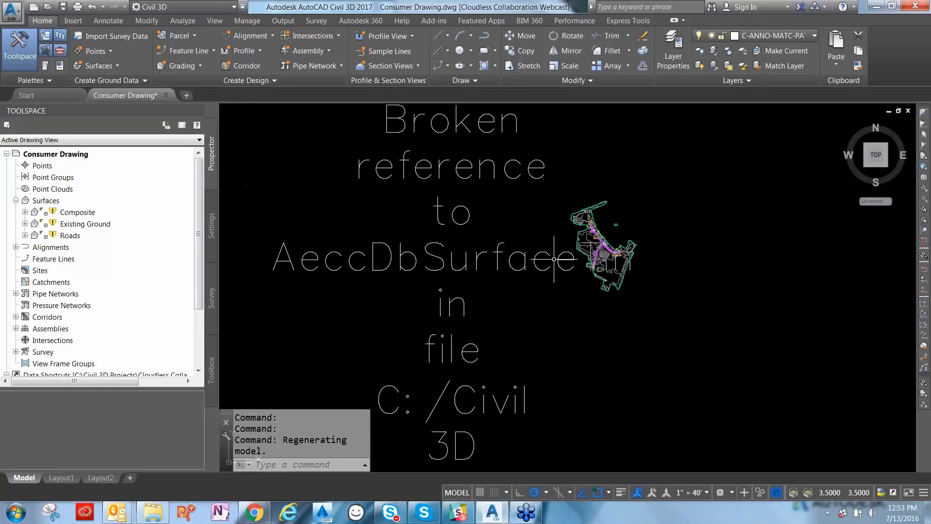
{"action": "scroll", "coordinate": [510, 260], "scroll_direction": "down", "scroll_amount": 2}
{"action": "middle_click_drag", "start_coordinate": [549, 401], "coordinate": [523, 301]}
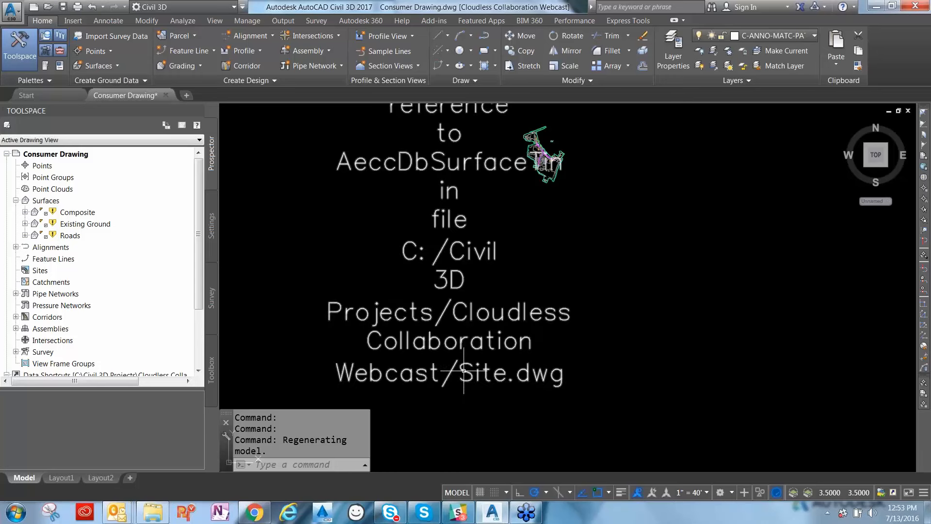
Hide the Roads corridor in the drawing view by isolating it out of the display
{"action": "middle_click_drag", "start_coordinate": [549, 231], "coordinate": [533, 305]}
{"action": "scroll", "coordinate": [517, 214], "scroll_direction": "up", "scroll_amount": 6}
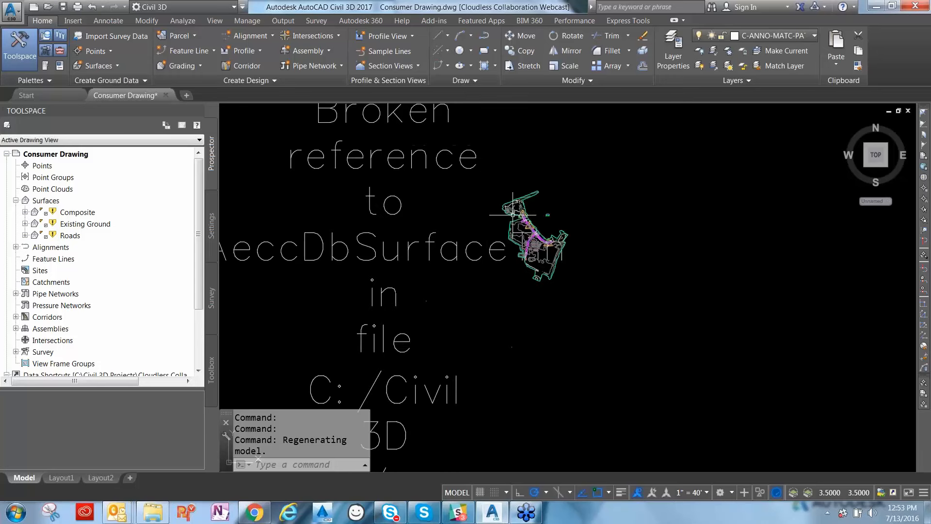
{"action": "scroll", "coordinate": [556, 231], "scroll_direction": "up", "scroll_amount": 4}
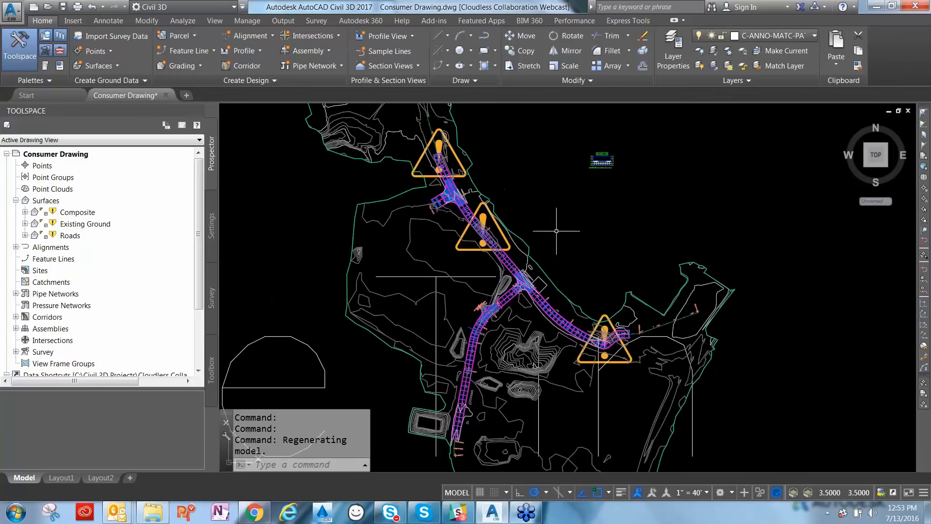
{"action": "scroll", "coordinate": [556, 231], "scroll_direction": "up", "scroll_amount": 2}
{"action": "middle_click_drag", "start_coordinate": [579, 358], "coordinate": [598, 265]}
{"action": "left_click", "coordinate": [599, 265]}
{"action": "right_click", "coordinate": [598, 266]}
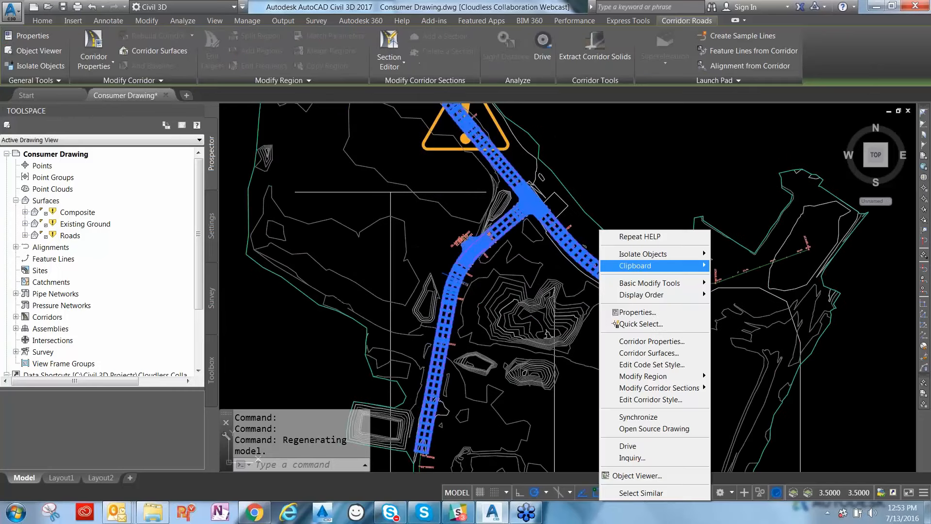
{"action": "mouse_move", "coordinate": [660, 254]}
{"action": "left_click", "coordinate": [751, 265]}
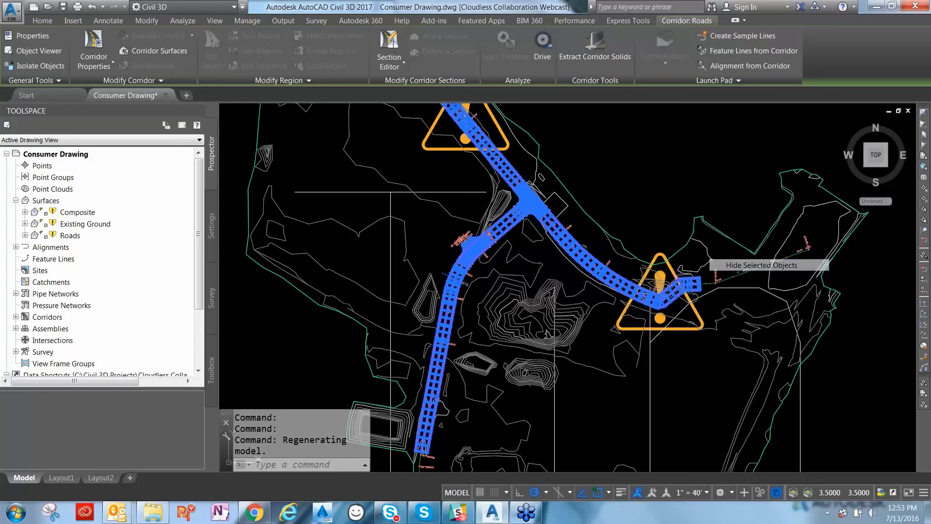
{"action": "key", "text": "Escape"}
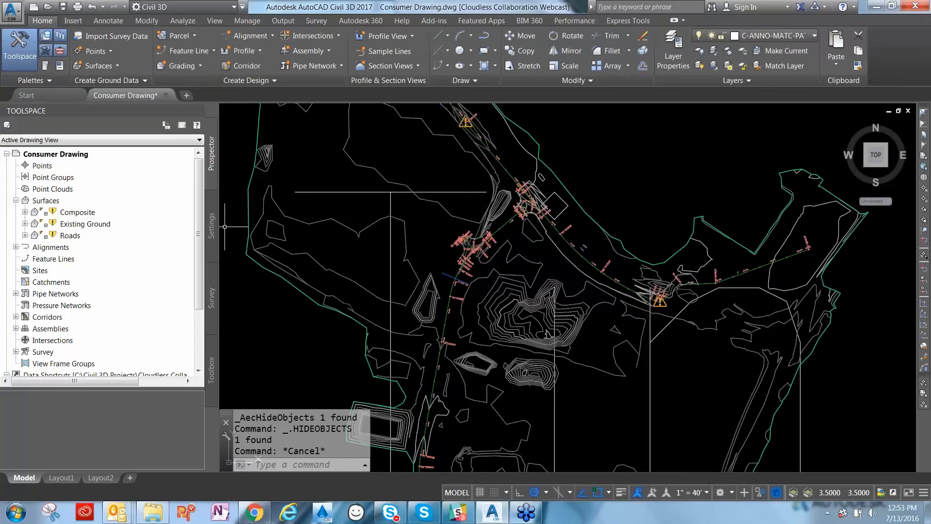
Examine the surface data shortcuts and the Data Reference Status of the Composite, Existing Ground and Roads surfaces
{"action": "left_click_drag", "start_coordinate": [202, 269], "coordinate": [203, 325]}
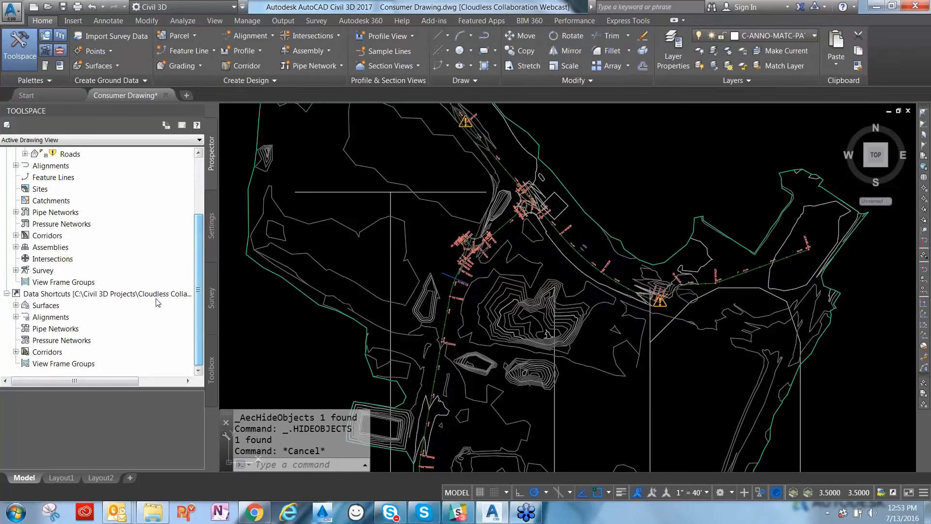
{"action": "left_click", "coordinate": [16, 305]}
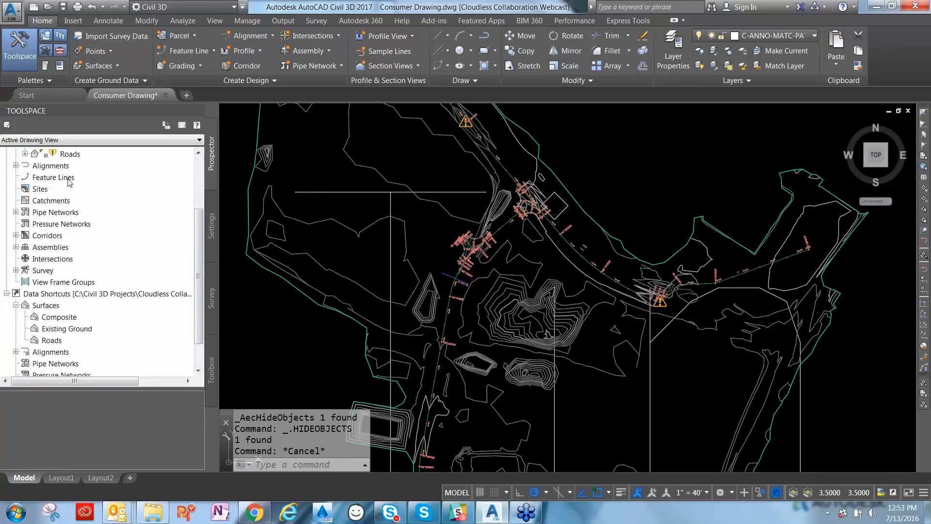
{"action": "left_click_drag", "start_coordinate": [203, 253], "coordinate": [202, 201]}
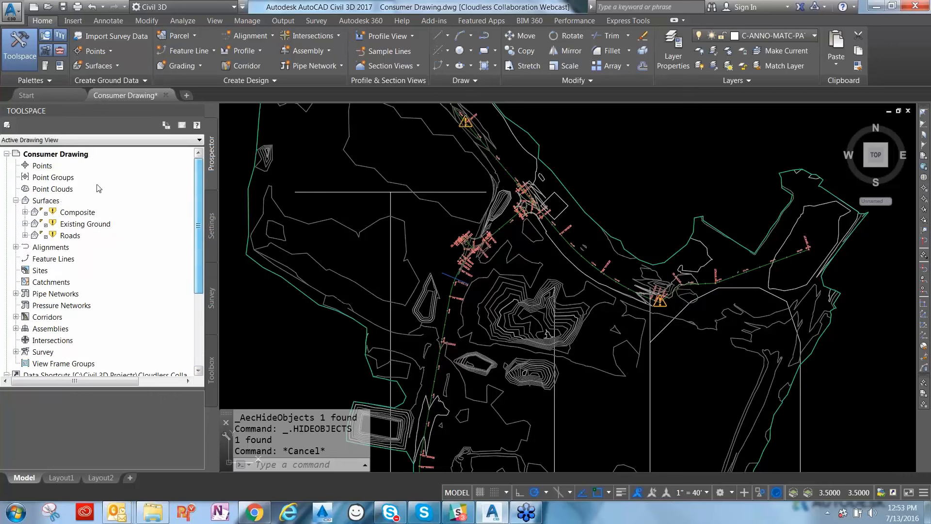
{"action": "left_click", "coordinate": [53, 203]}
{"action": "left_click", "coordinate": [127, 433]}
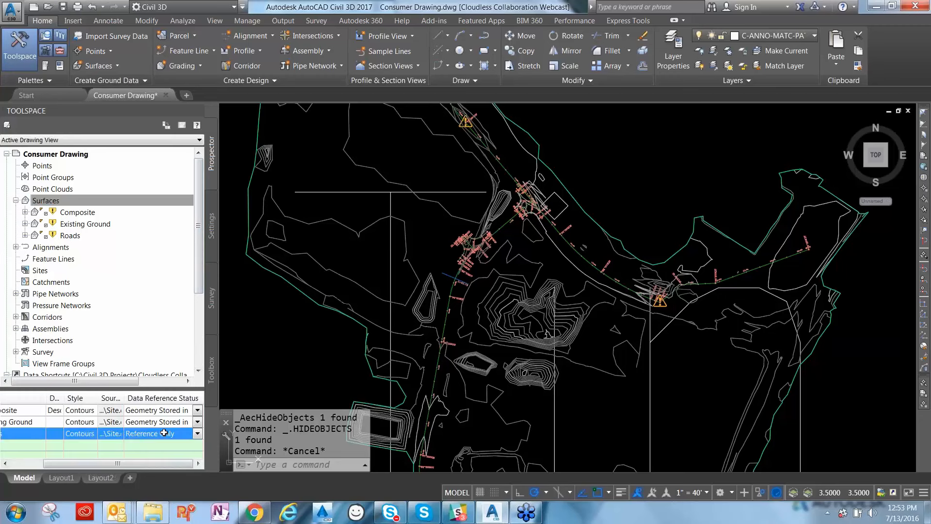
{"action": "left_click_drag", "start_coordinate": [132, 461], "coordinate": [88, 457]}
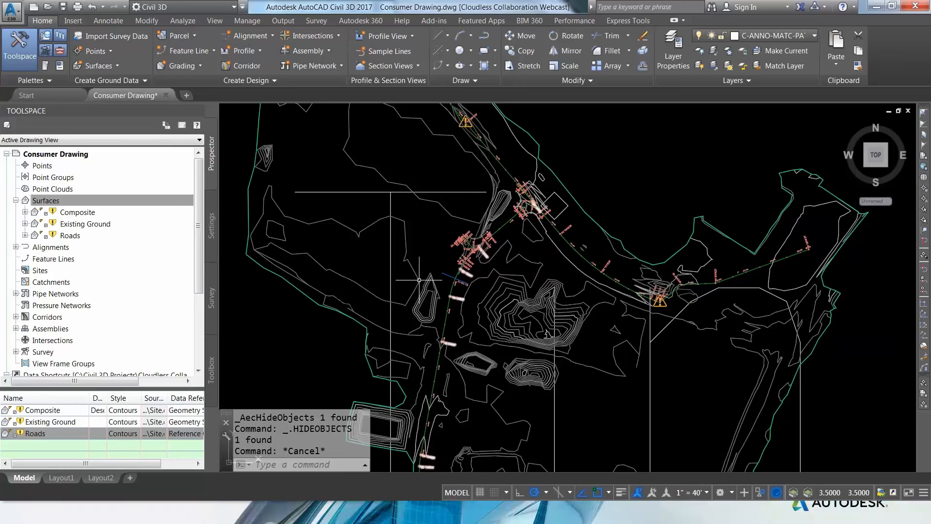
Zoom to the Roads surface and view its broken reference text, then zoom to the Existing Ground surface
{"action": "left_click", "coordinate": [70, 235]}
{"action": "right_click", "coordinate": [77, 237]}
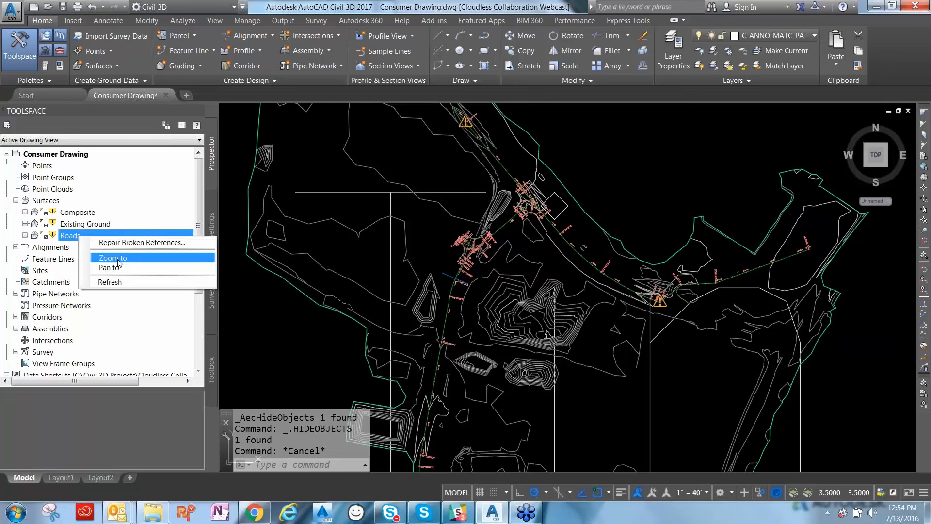
{"action": "left_click", "coordinate": [113, 257]}
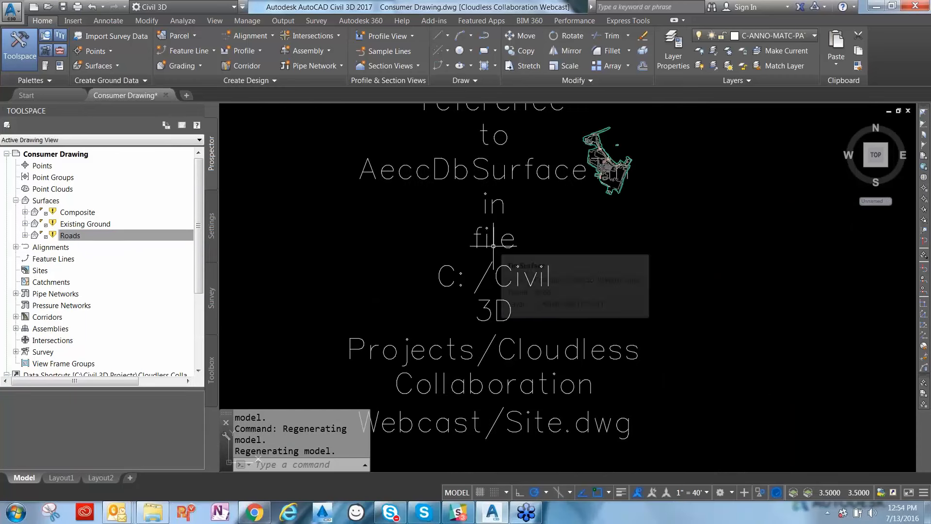
{"action": "right_click", "coordinate": [100, 225]}
{"action": "left_click", "coordinate": [146, 243]}
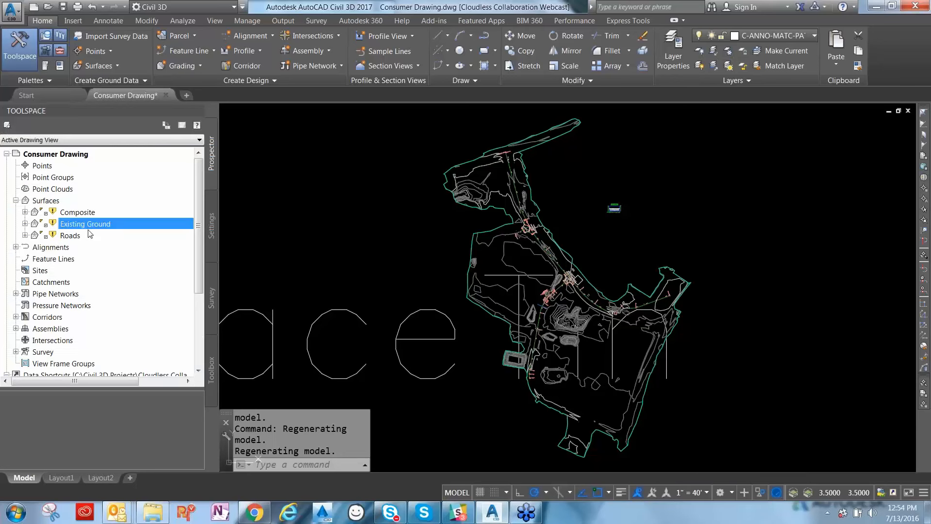
{"action": "left_click", "coordinate": [70, 236]}
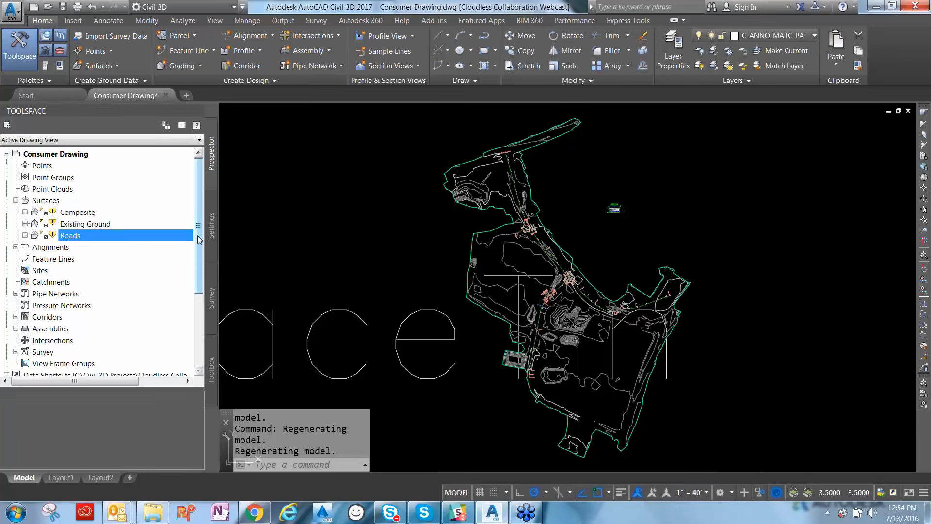
{"action": "left_click_drag", "start_coordinate": [202, 236], "coordinate": [202, 195]}
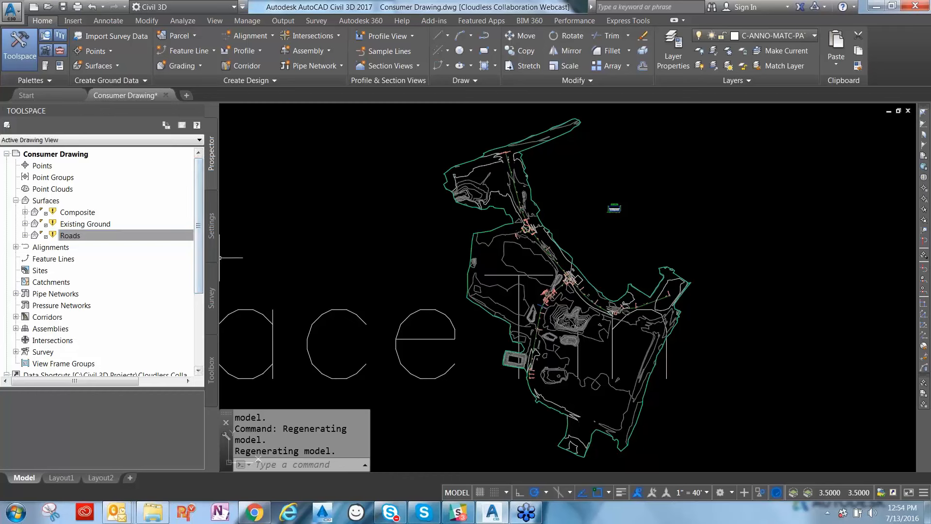
{"action": "mouse_move", "coordinate": [199, 288]}
{"action": "left_mouse_down"}
{"action": "mouse_move", "coordinate": [204, 358]}
{"action": "mouse_move", "coordinate": [210, 258]}
{"action": "left_mouse_up"}
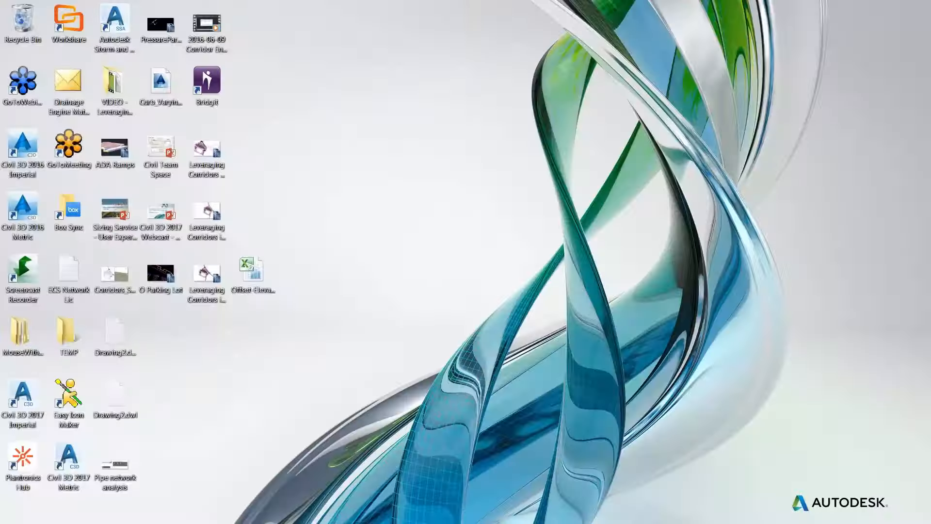
{"action": "mouse_move", "coordinate": [444, 234]}
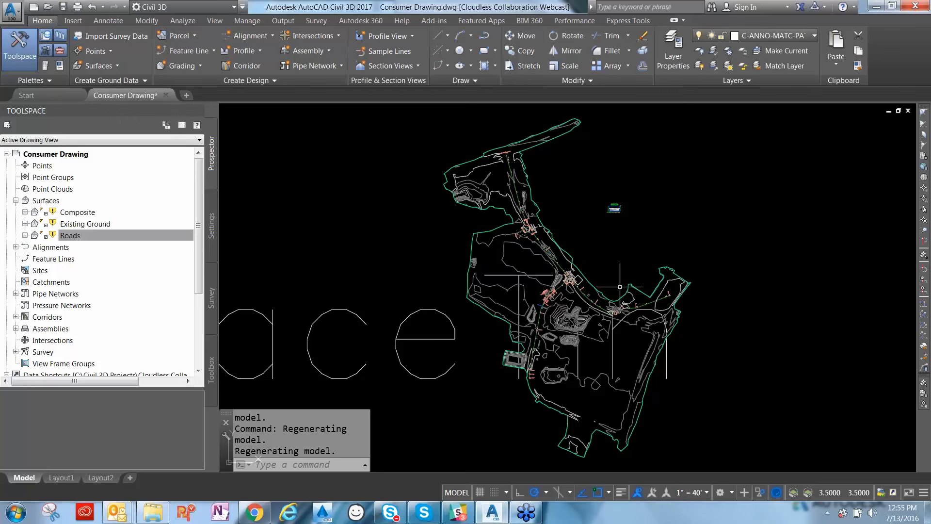
{"action": "mouse_move", "coordinate": [619, 287]}
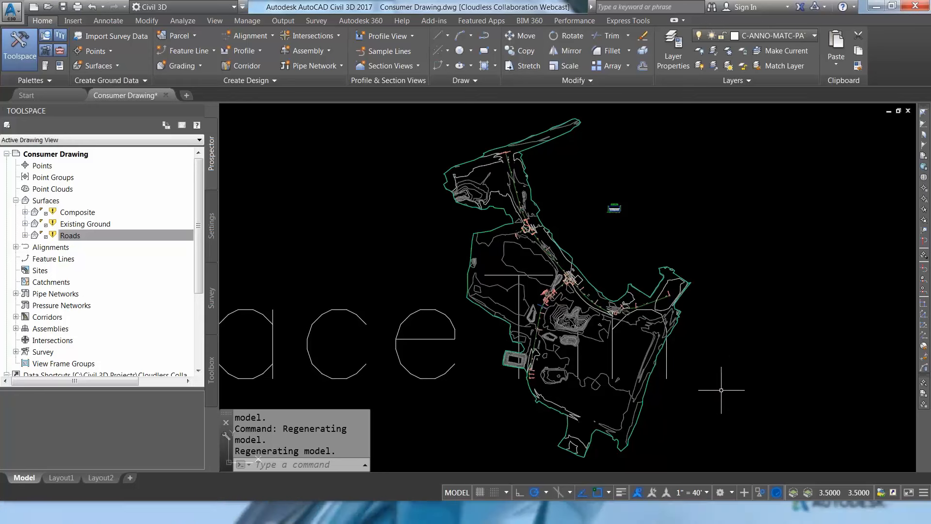
{"action": "mouse_move", "coordinate": [729, 374]}
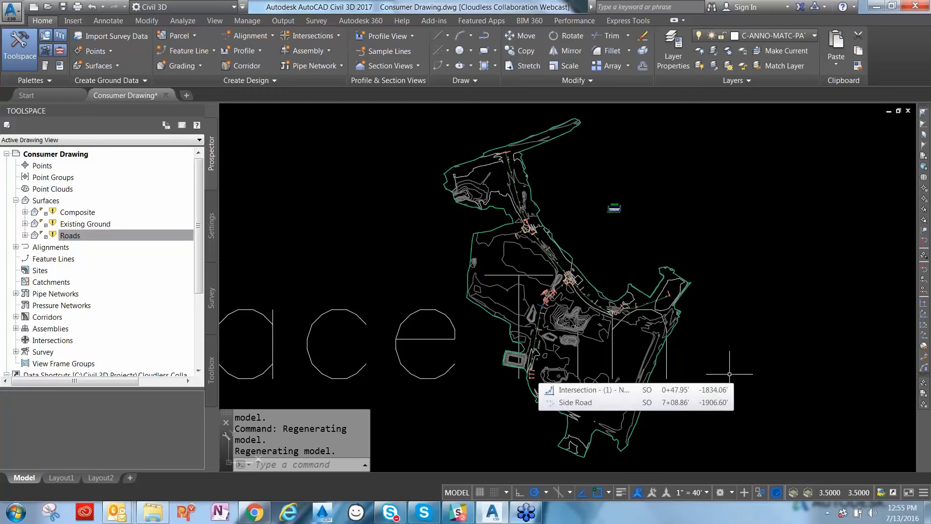
{"action": "mouse_move", "coordinate": [355, 268]}
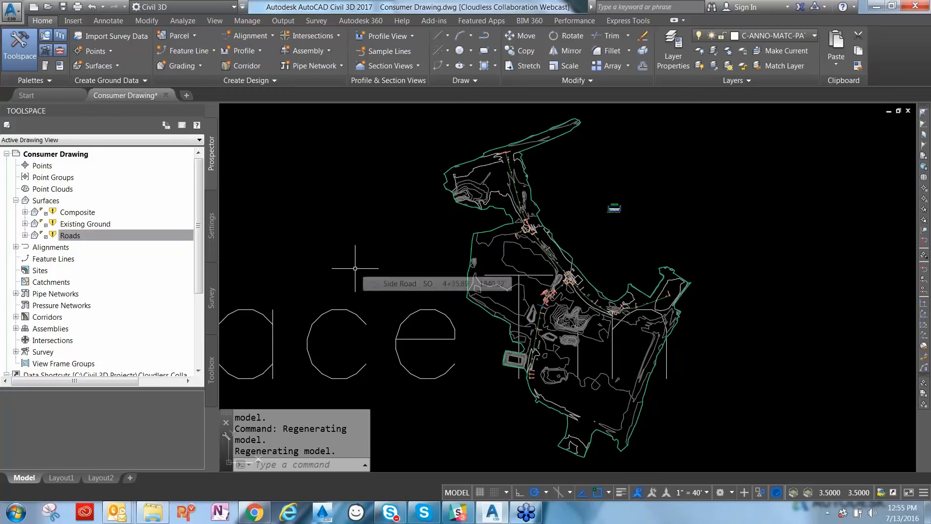
{"action": "mouse_move", "coordinate": [805, 296]}
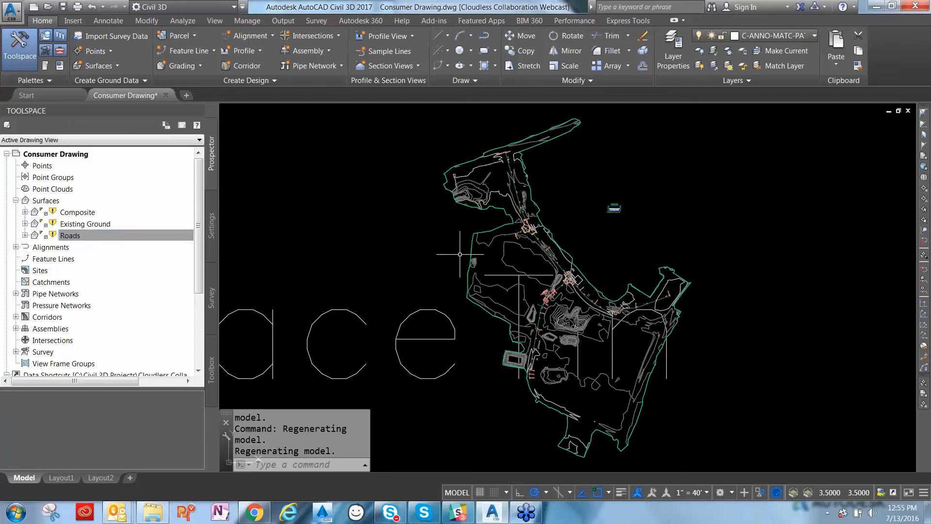
{"action": "mouse_move", "coordinate": [475, 324]}
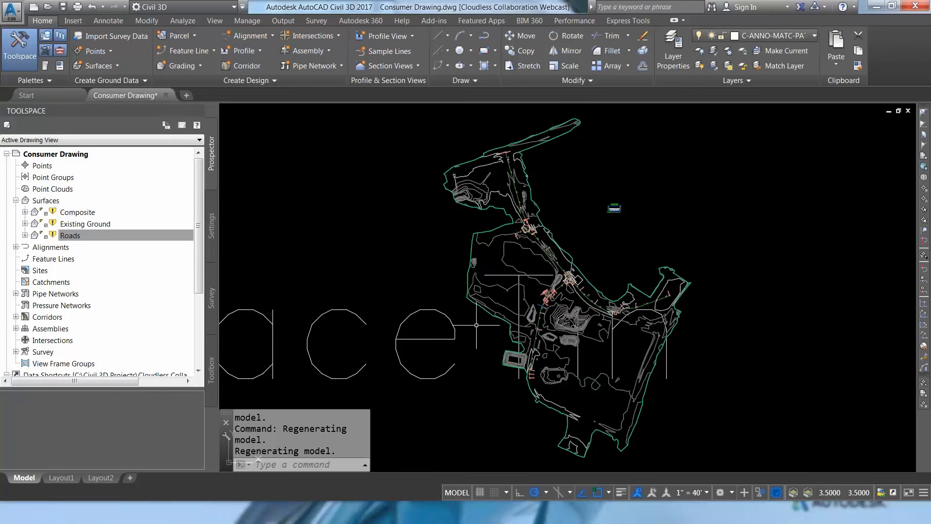
{"action": "mouse_move", "coordinate": [736, 309]}
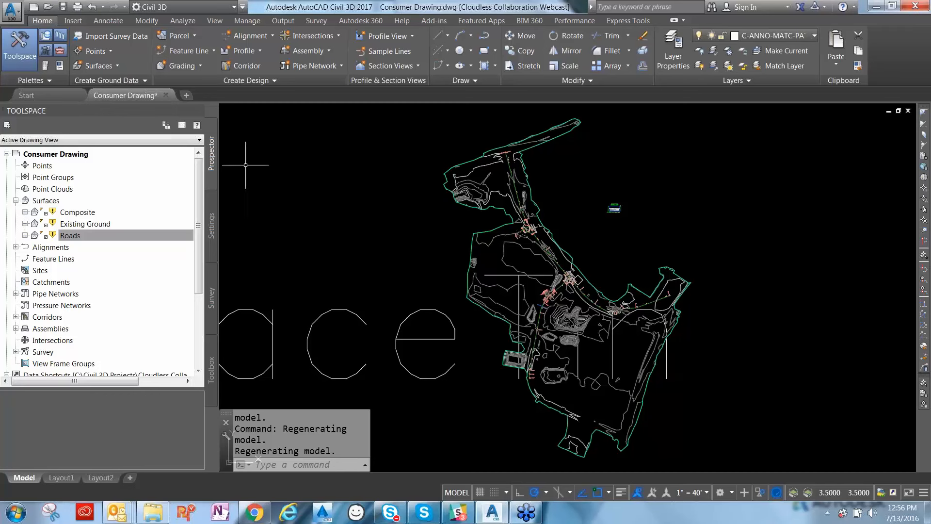
Open the Data Shortcut Manager and examine the source file and path of the Roads surface and its data shortcut
{"action": "left_click", "coordinate": [246, 19]}
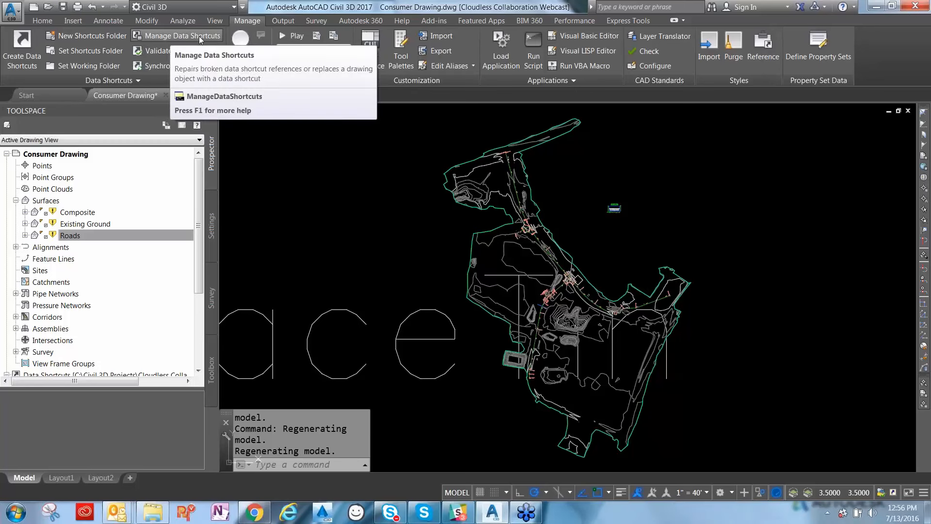
{"action": "left_click", "coordinate": [177, 34]}
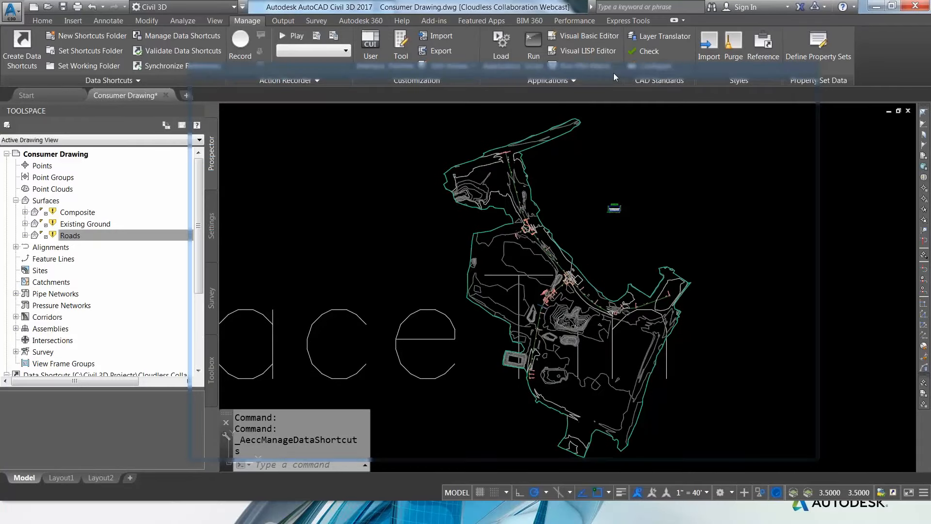
{"action": "mouse_move", "coordinate": [613, 73]}
{"action": "left_mouse_down"}
{"action": "mouse_move", "coordinate": [642, 65]}
{"action": "mouse_move", "coordinate": [662, 15]}
{"action": "mouse_move", "coordinate": [618, 15]}
{"action": "mouse_move", "coordinate": [594, 31]}
{"action": "left_mouse_up"}
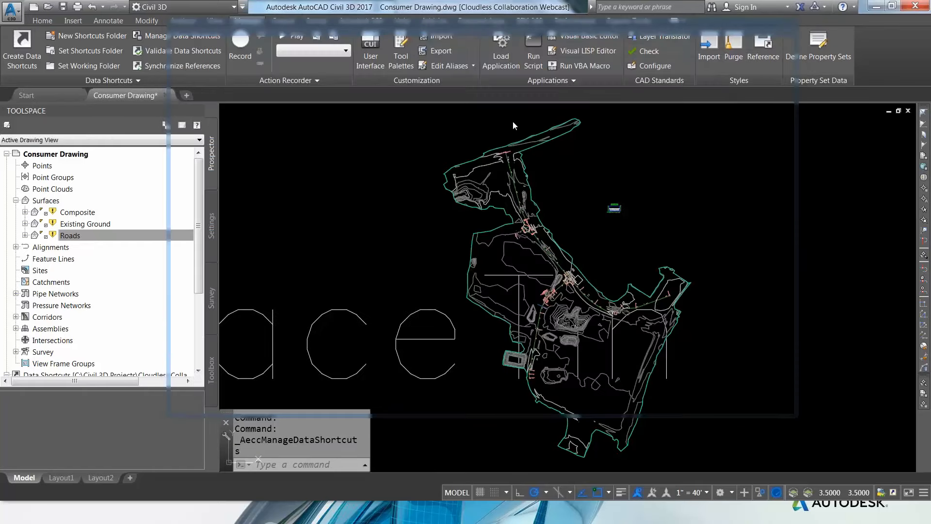
{"action": "left_click", "coordinate": [511, 122]}
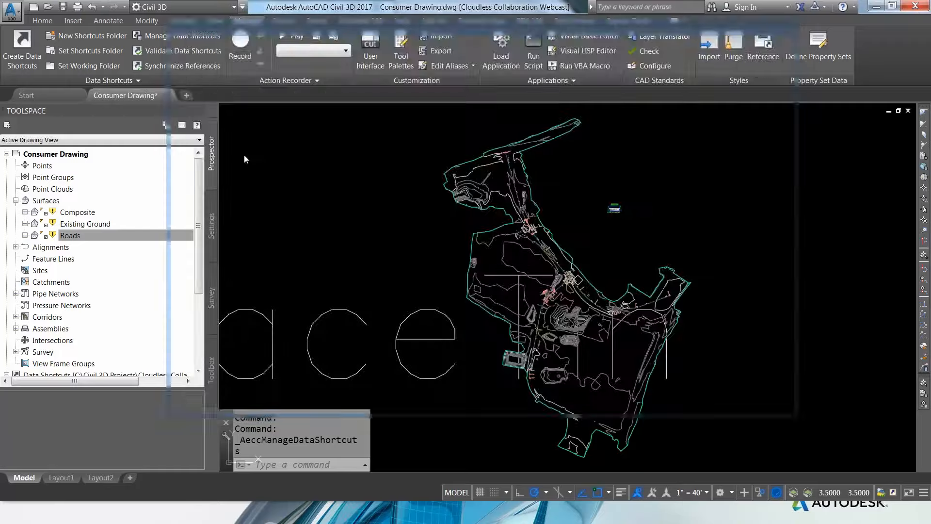
{"action": "left_click", "coordinate": [244, 156]}
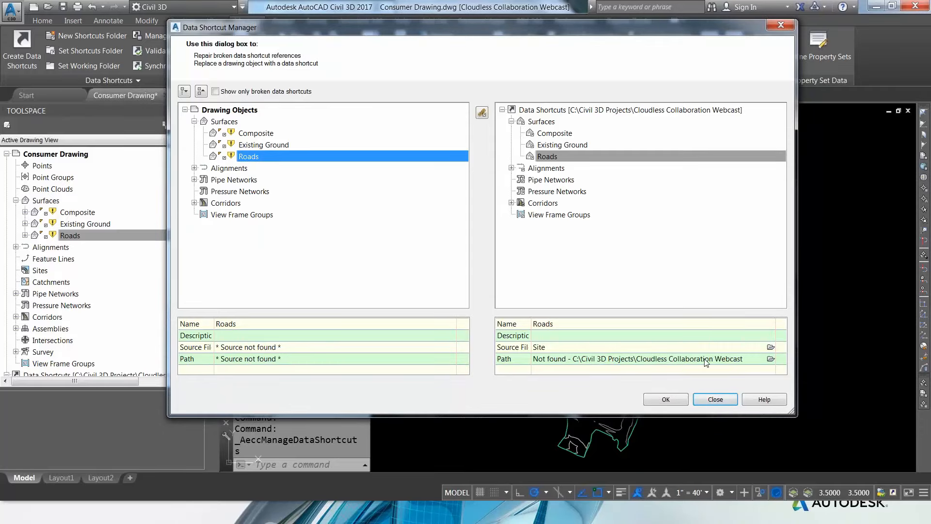
{"action": "left_click", "coordinate": [727, 359]}
{"action": "left_click", "coordinate": [590, 156]}
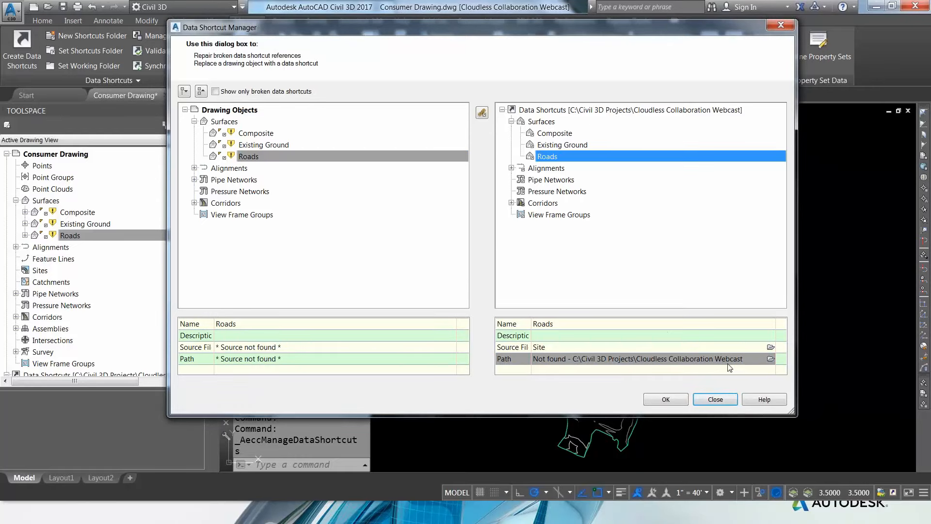
Check the path browsing option for the Roads shortcut's source, reselect the Roads drawing object and close the Data Shortcut Manager
{"action": "left_click", "coordinate": [771, 359]}
{"action": "left_click", "coordinate": [525, 447]}
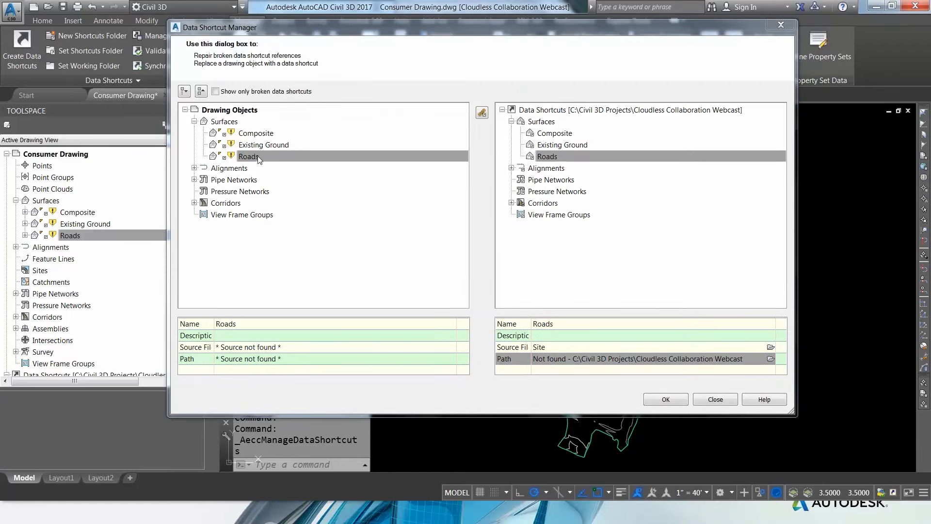
{"action": "left_click", "coordinate": [257, 156]}
{"action": "left_click", "coordinate": [715, 399]}
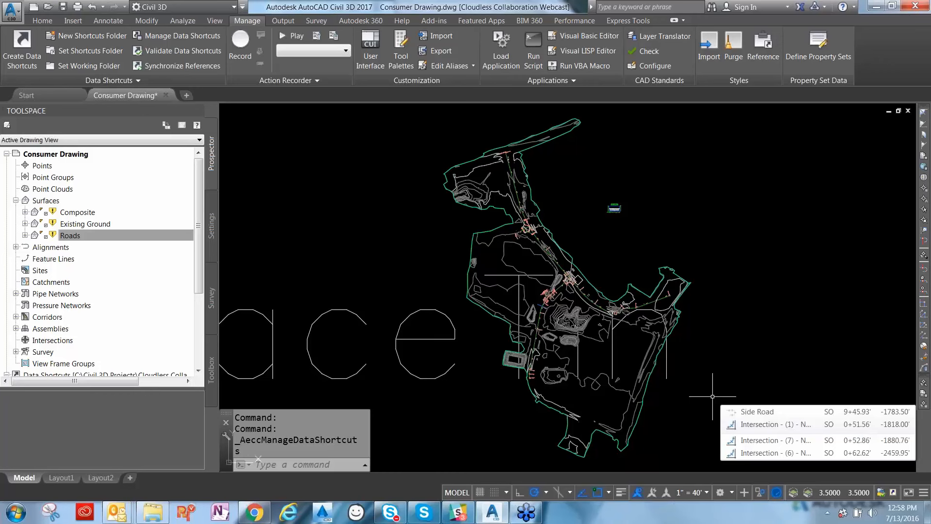
{"action": "left_click", "coordinate": [138, 80]}
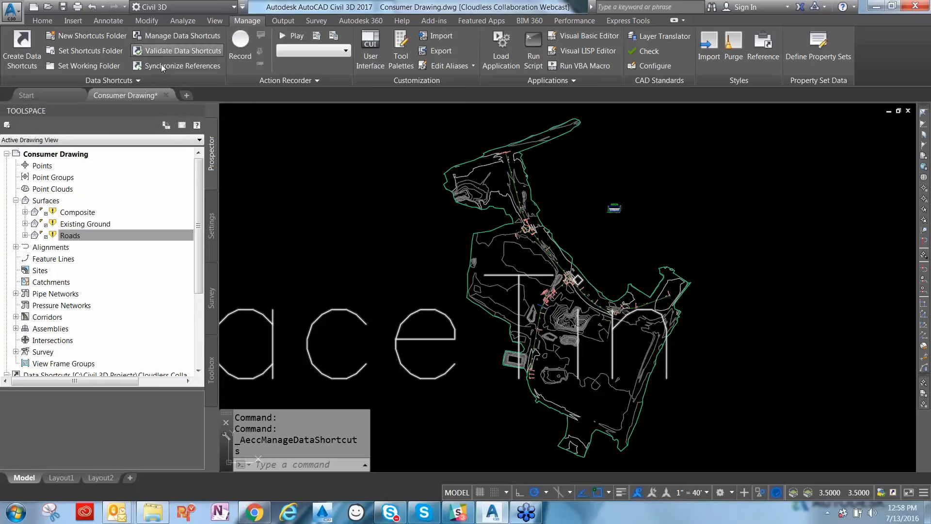
{"action": "left_click", "coordinate": [134, 81]}
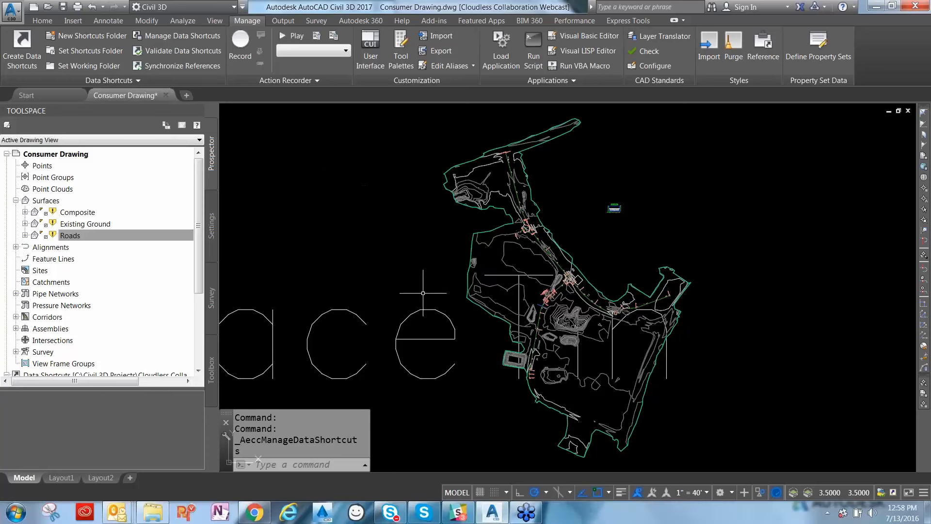
{"action": "mouse_move", "coordinate": [473, 312]}
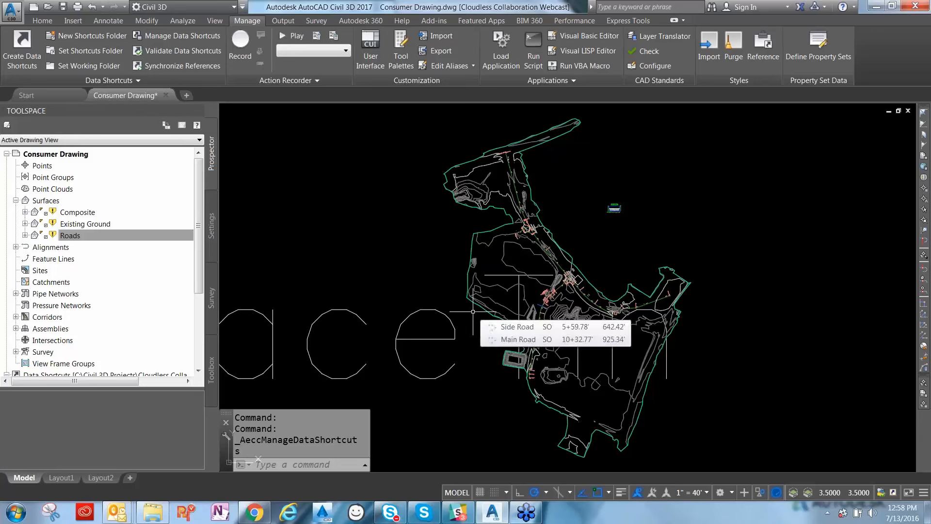
{"action": "left_click", "coordinate": [512, 259]}
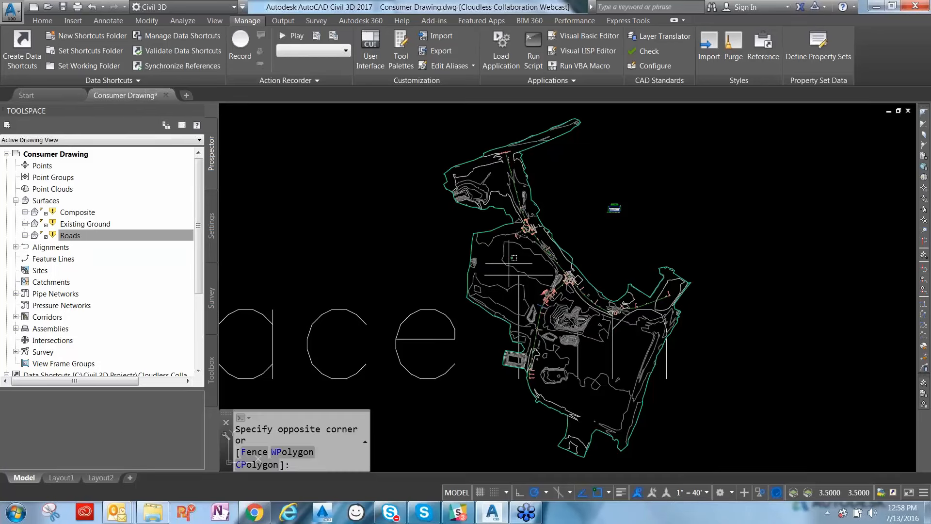
Select and release the surface object in the drawing, then check the Composite surface's options for repairing its broken reference
{"action": "left_click", "coordinate": [510, 261]}
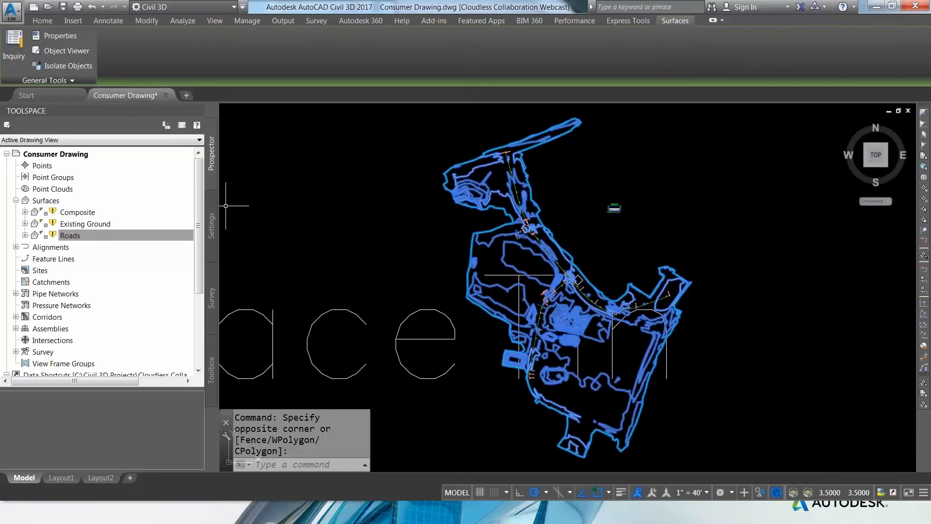
{"action": "key", "text": "Escape"}
{"action": "key", "text": "Escape"}
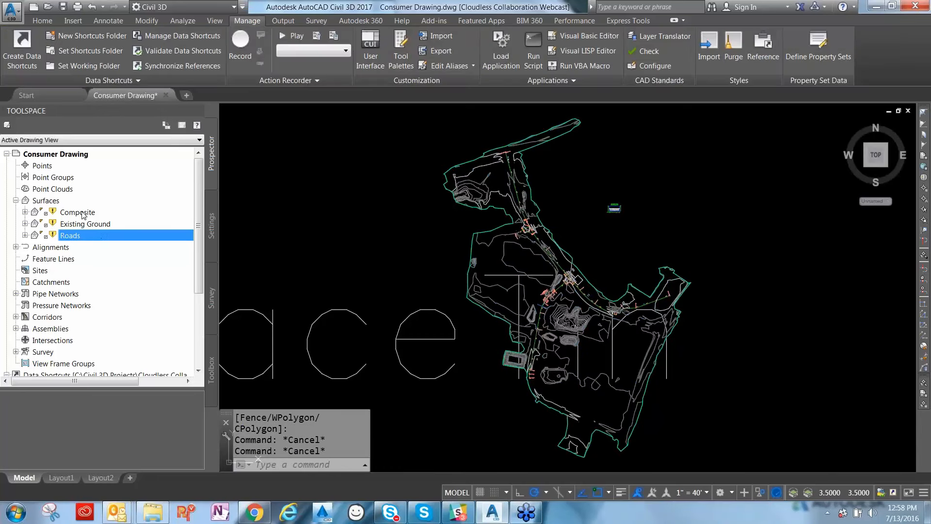
{"action": "right_click", "coordinate": [83, 215]}
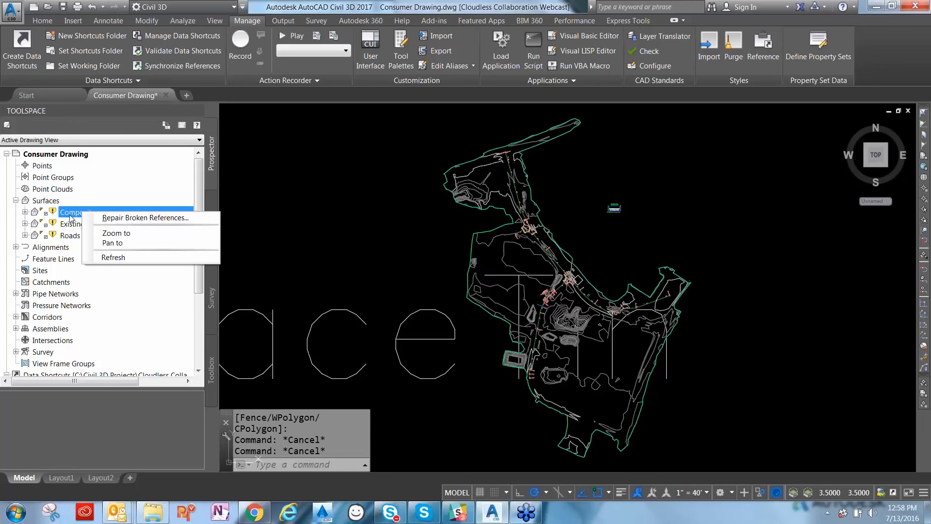
{"action": "left_click", "coordinate": [69, 215]}
{"action": "right_click", "coordinate": [78, 214]}
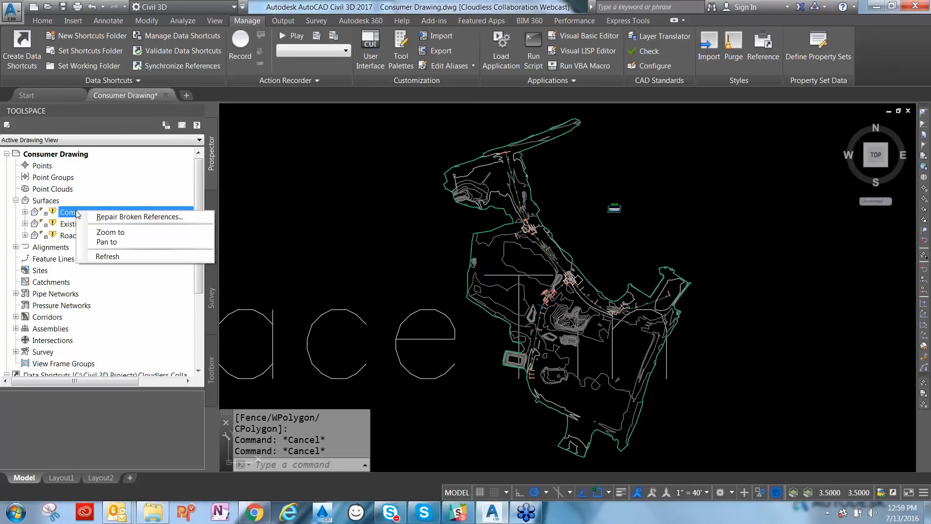
{"action": "left_click", "coordinate": [78, 214]}
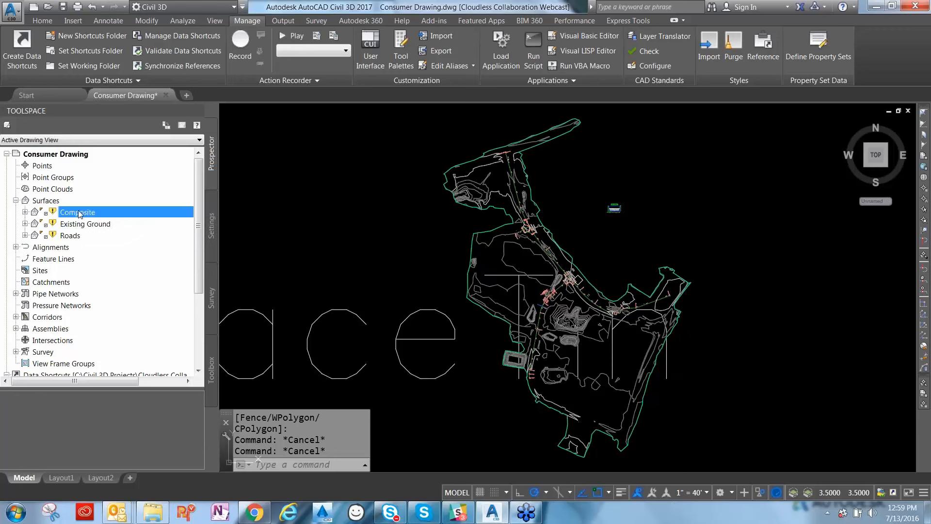
{"action": "key", "text": "Escape"}
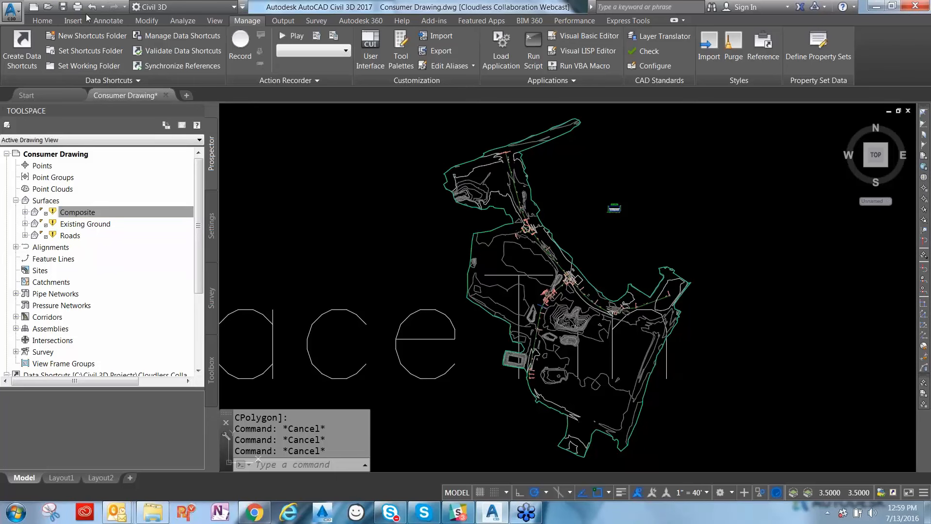
Open the xSite drawing and expand the Lot Entrances folder under the Centerline Alignments data shortcuts
{"action": "left_click", "coordinate": [49, 9]}
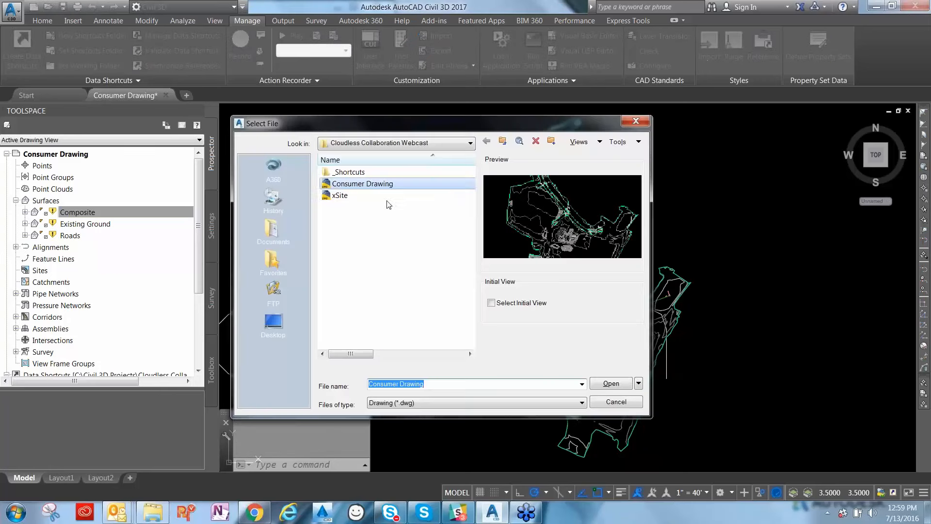
{"action": "double_click", "coordinate": [349, 196]}
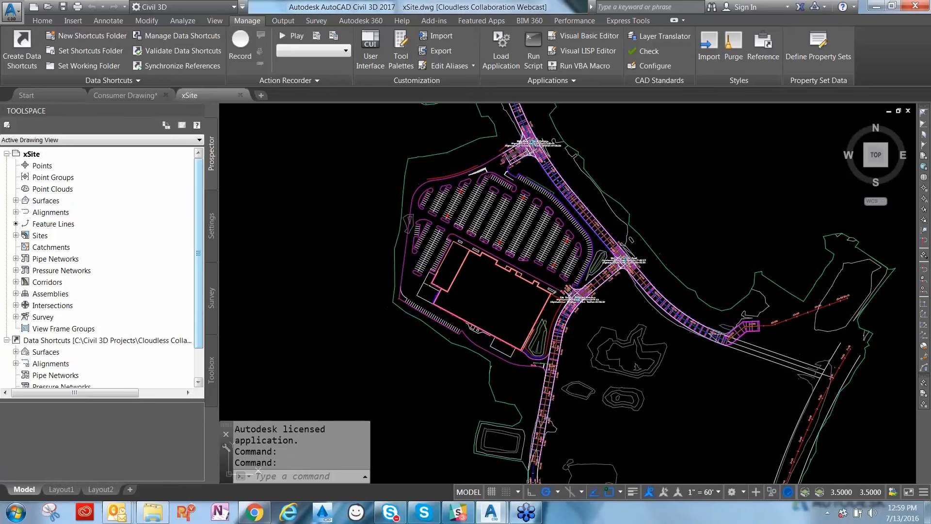
{"action": "left_click_drag", "start_coordinate": [199, 263], "coordinate": [202, 295]}
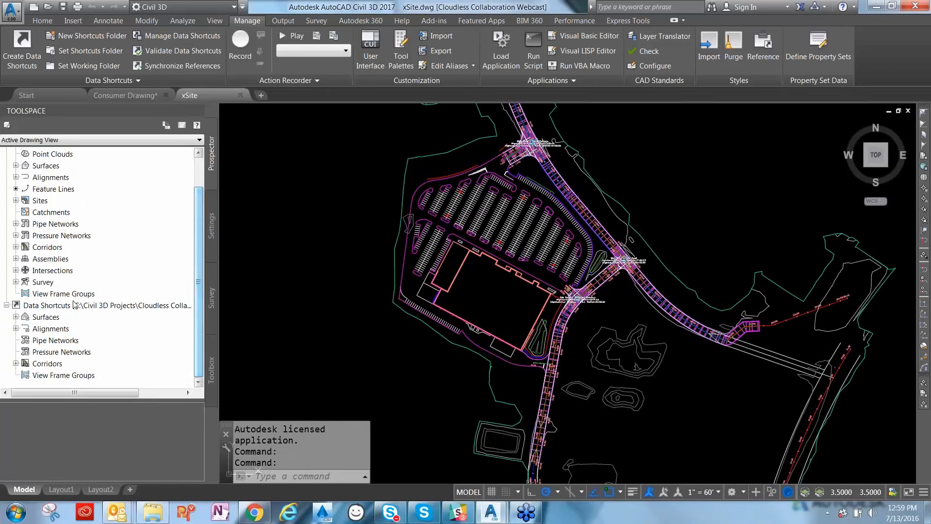
{"action": "left_click", "coordinate": [16, 328]}
{"action": "left_click", "coordinate": [25, 329]}
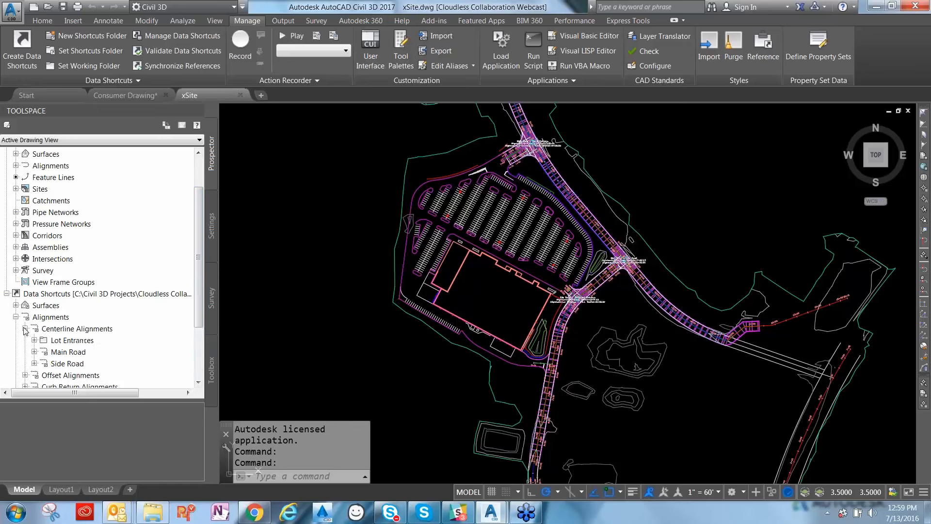
{"action": "left_click", "coordinate": [76, 341]}
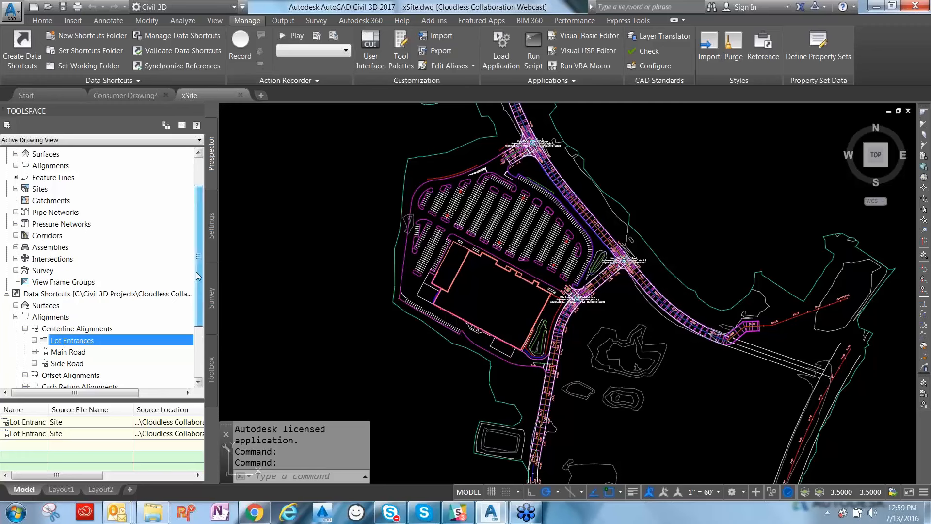
{"action": "scroll", "coordinate": [53, 179], "scroll_direction": "up", "scroll_amount": 2}
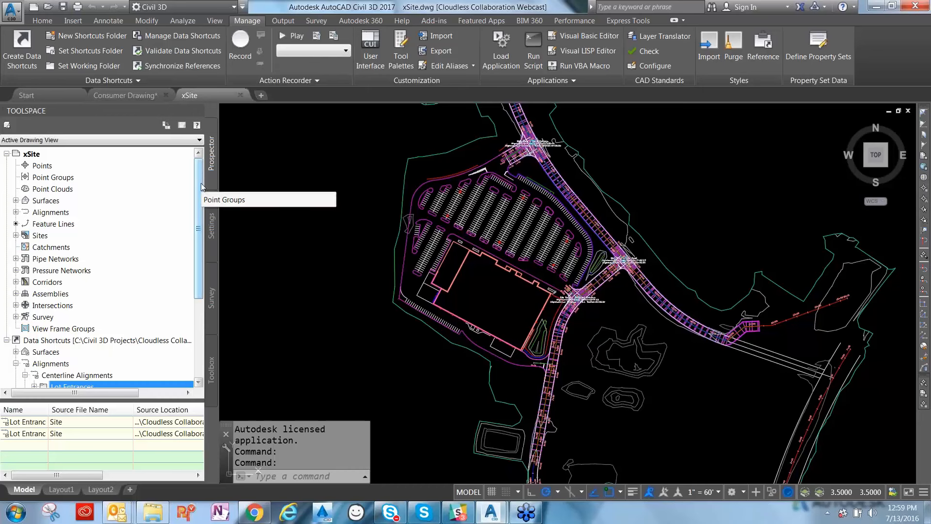
{"action": "left_click_drag", "start_coordinate": [198, 266], "coordinate": [199, 354]}
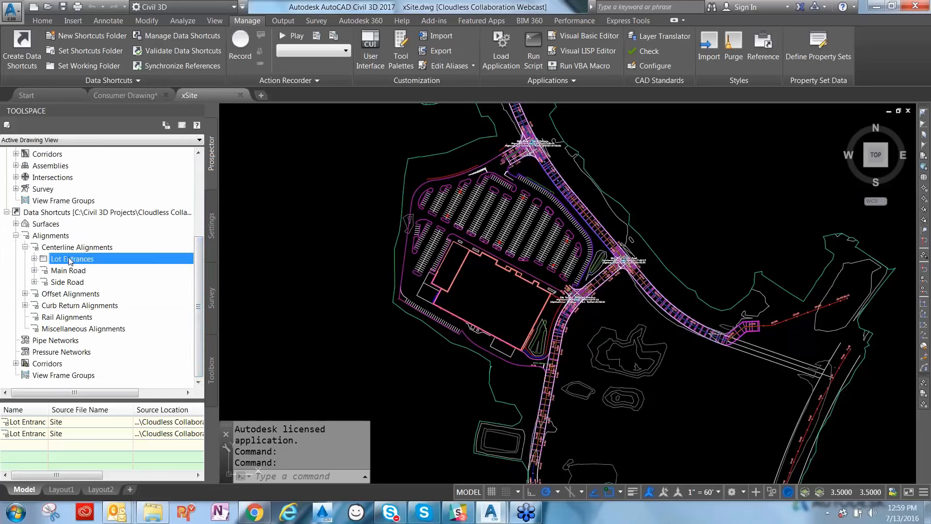
{"action": "left_click", "coordinate": [34, 259]}
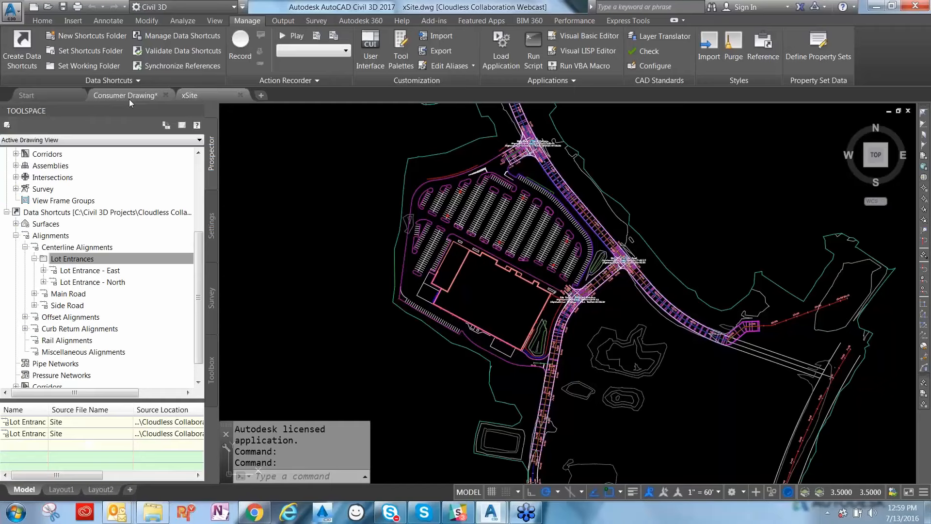
Switch between Consumer Drawing and xSite to compare the two drawings, ending in xSite
{"action": "left_click", "coordinate": [128, 96]}
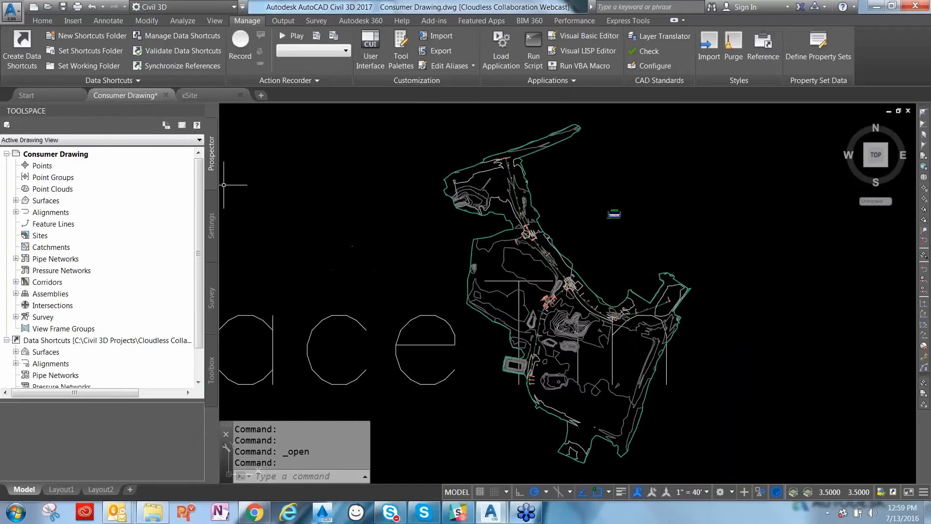
{"action": "left_click", "coordinate": [199, 96]}
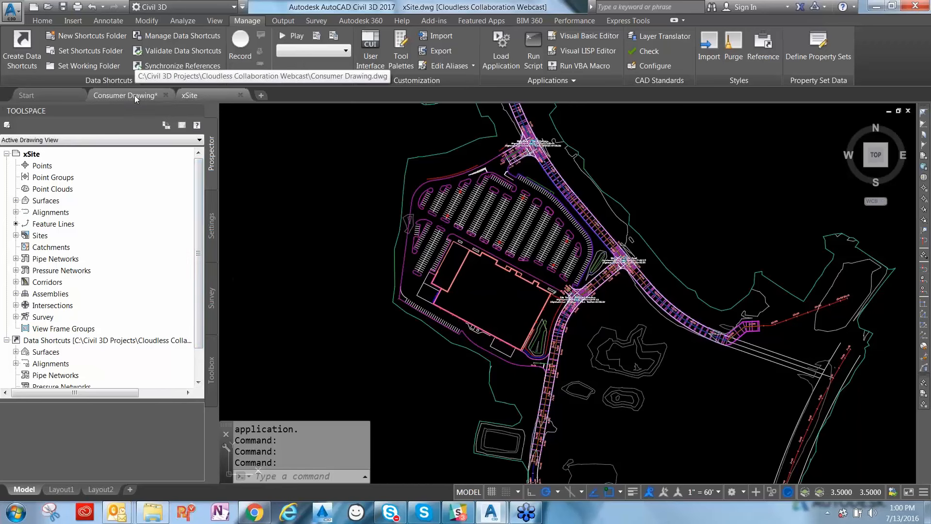
{"action": "mouse_move", "coordinate": [135, 95]}
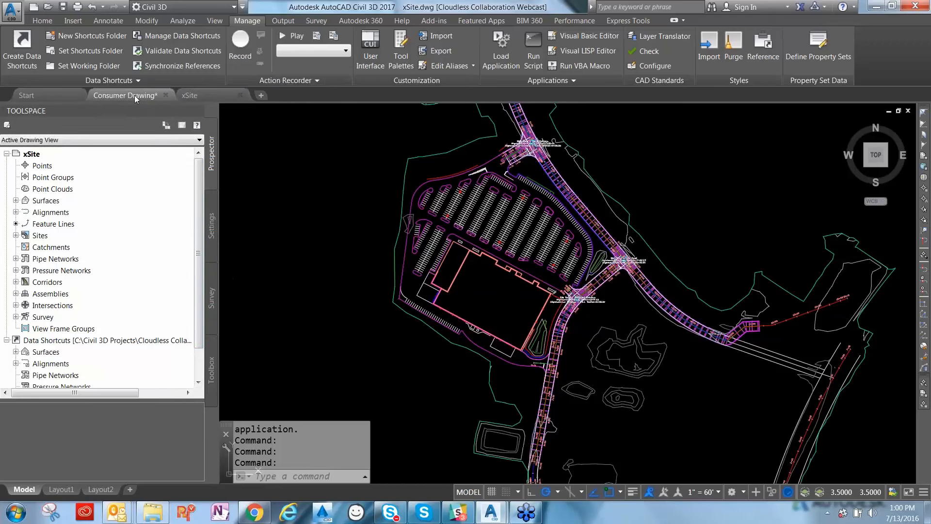
{"action": "left_click", "coordinate": [135, 95]}
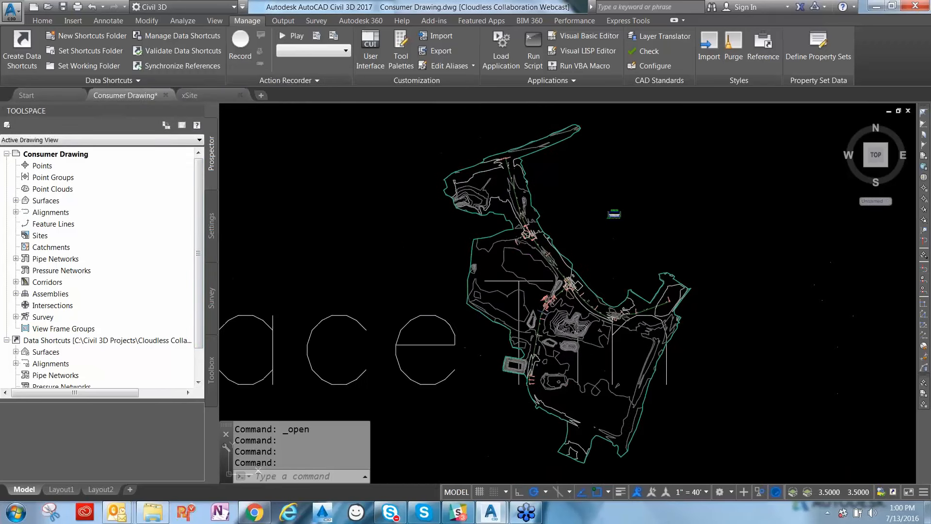
{"action": "left_click", "coordinate": [214, 94]}
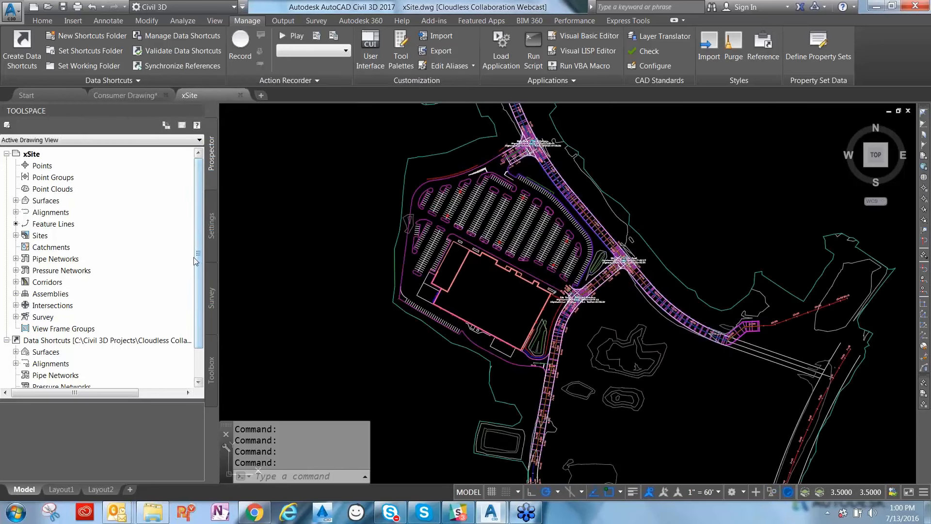